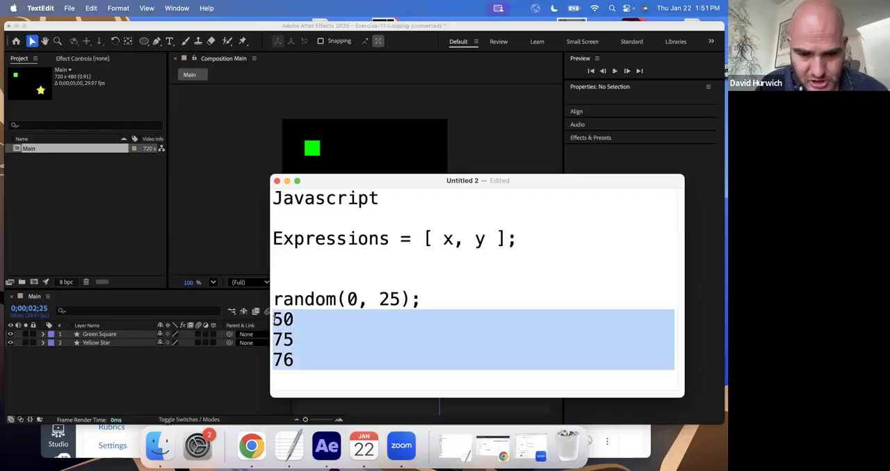
- Replace the three number lines in the notes with wiggle() and remove the arguments from the random line
text(wiggle())
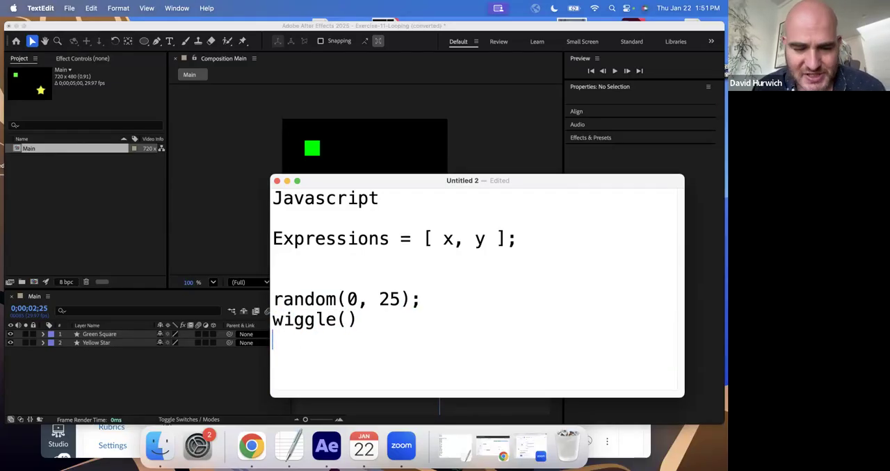
drag(347, 299, 401, 299)
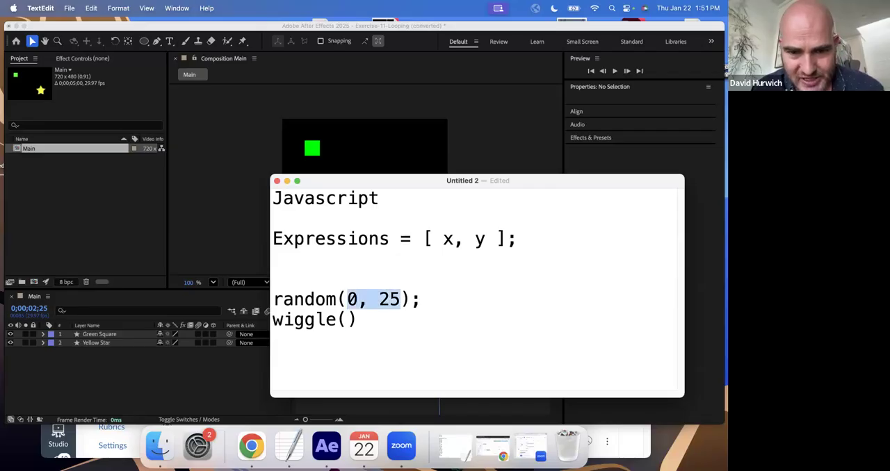
key(BackSpace)
- Add the line loopOut(); below wiggle() in the notes
drag(358, 319, 272, 320)
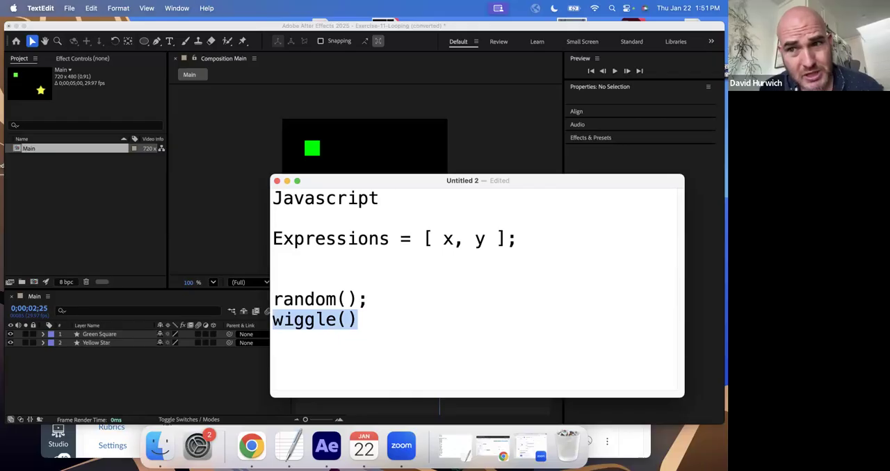
key(Right)
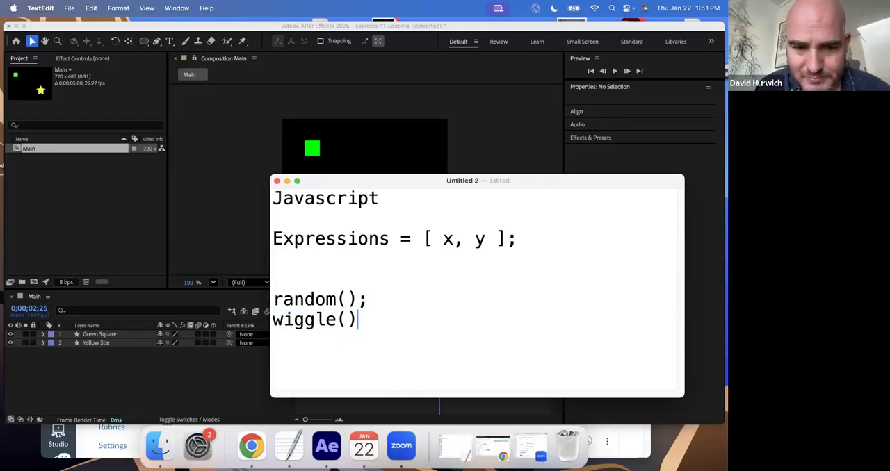
text(loopOut();)
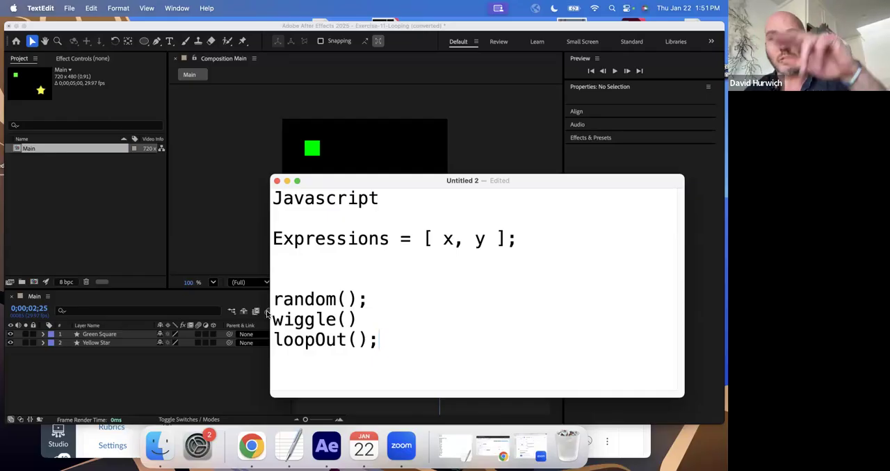
- Switch to After Effects, reveal the Green Square layer's keyframed properties and turn off its Anchor Point animation at 0;00;00;00
click(125, 341)
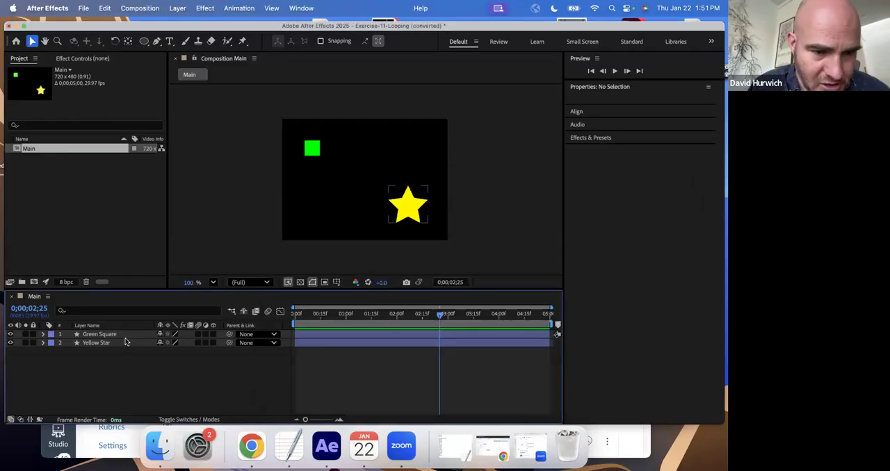
click(125, 337)
key(u)
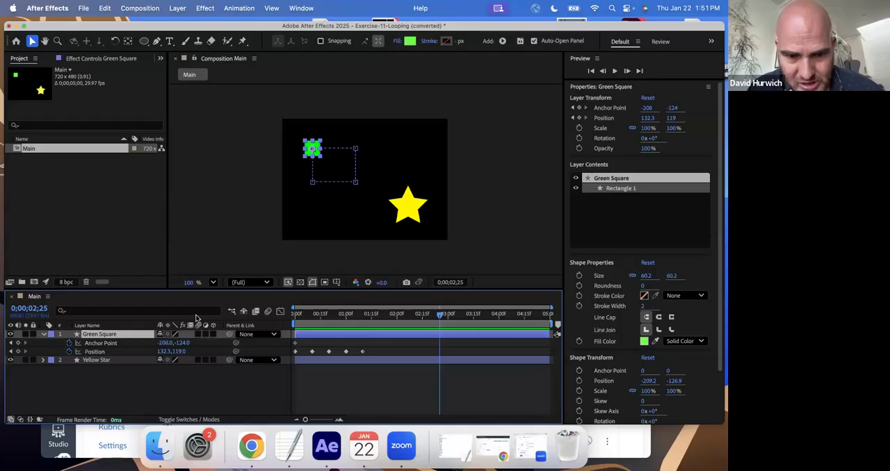
click(297, 314)
drag(297, 318, 293, 318)
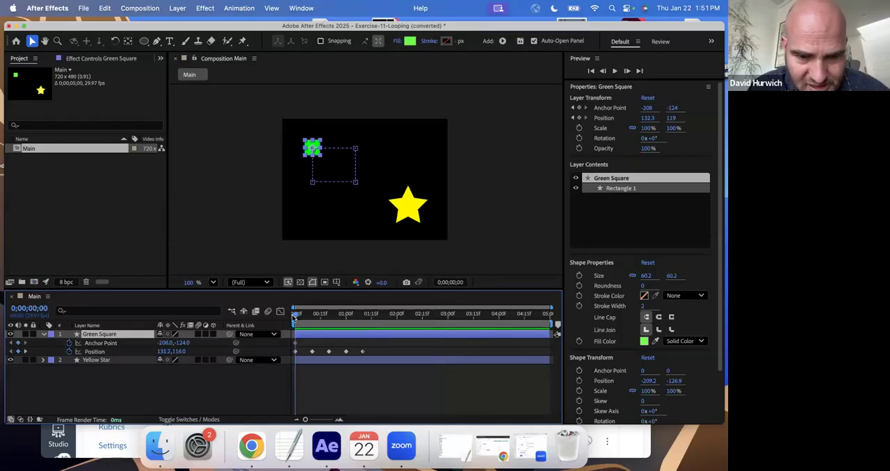
click(68, 343)
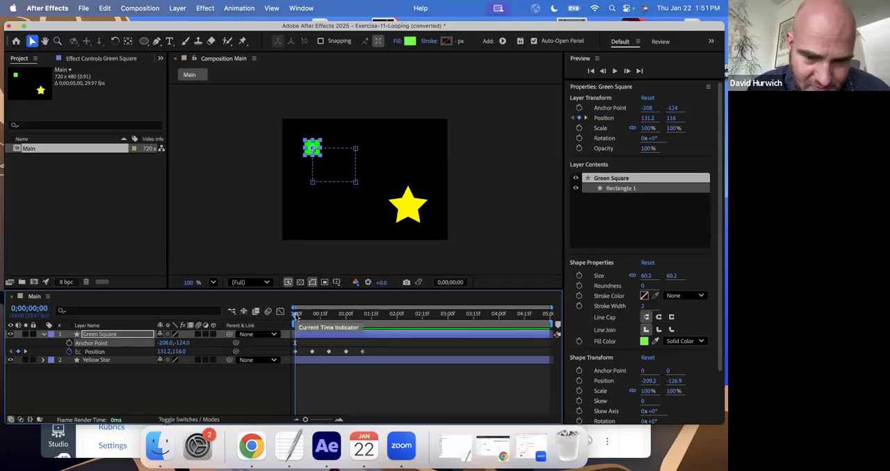
- Scrub through the Green Square's position keyframes and play back the composition to review the motion
drag(295, 313, 363, 328)
key(space)
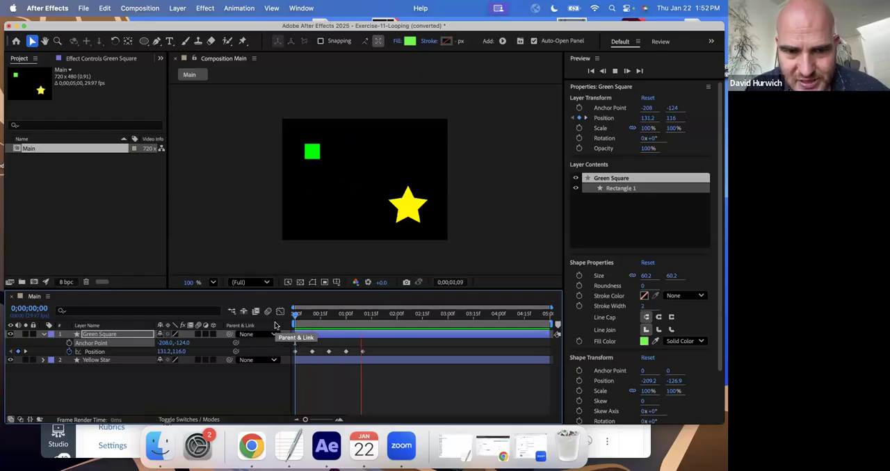
key(space)
key(space)
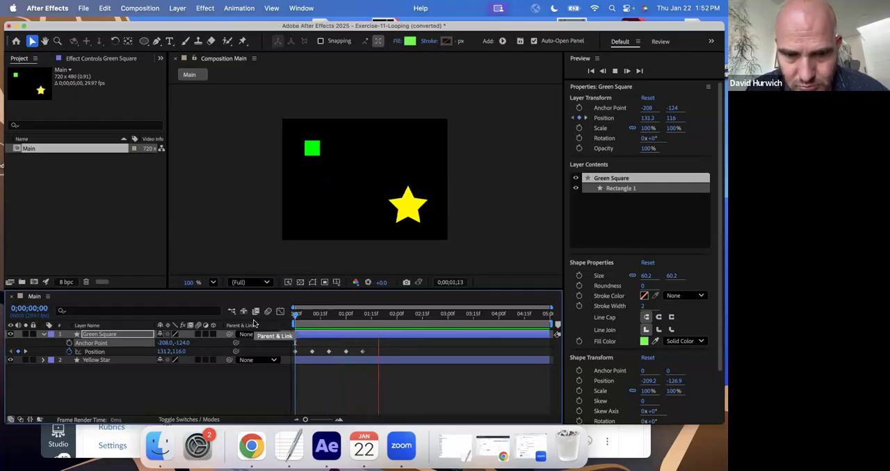
key(space)
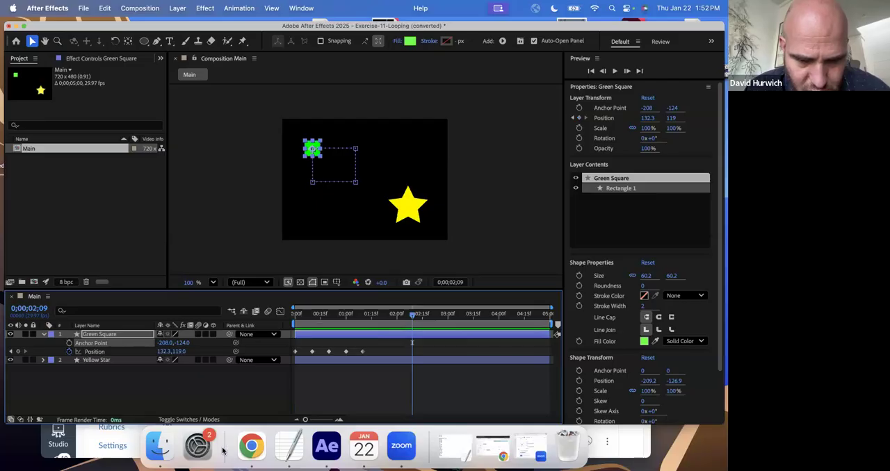
- Take a quick look at Instructions.pdf in the Expression-Drills folder, then return to the After Effects composition
click(163, 456)
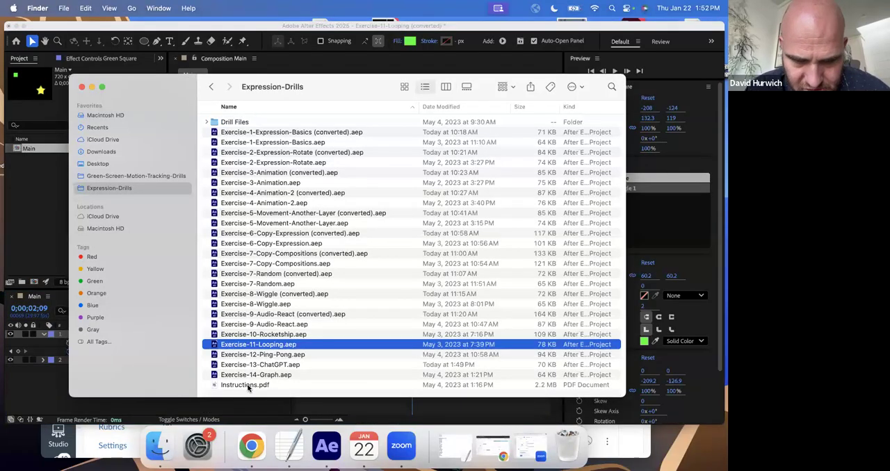
click(249, 387)
key(space)
key(space)
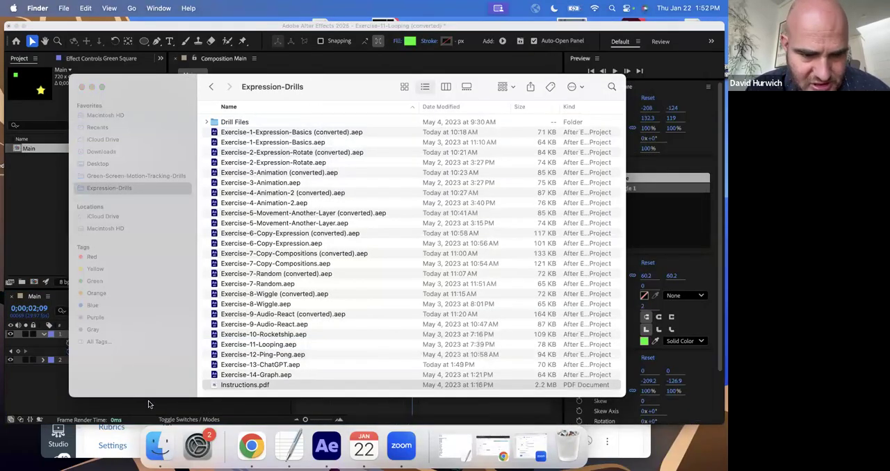
click(151, 403)
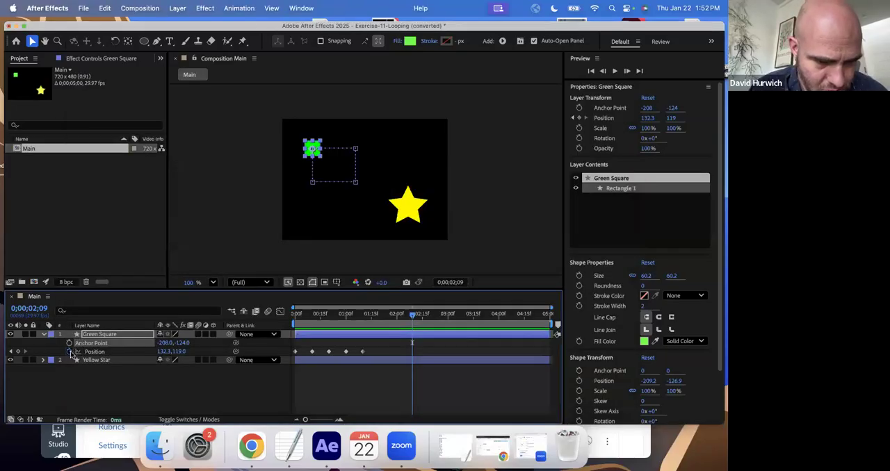
- Add the expression loopOut(); to the Green Square layer's Position property
alt+click(70, 351)
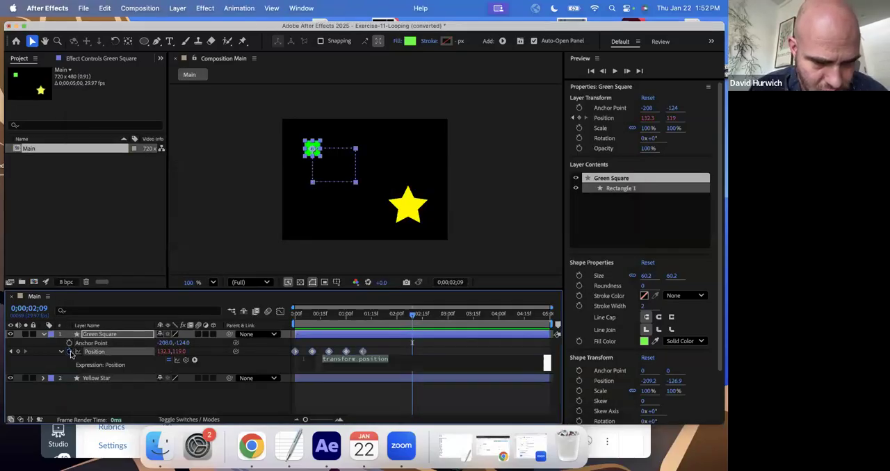
click(360, 360)
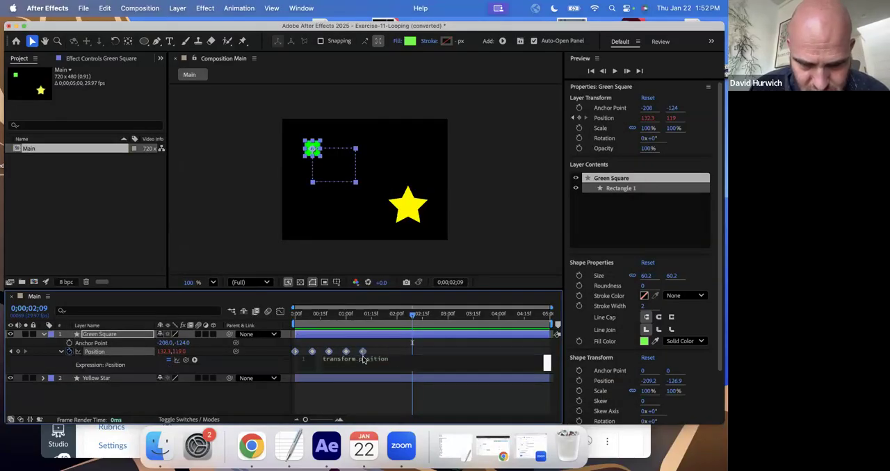
triple_click(402, 363)
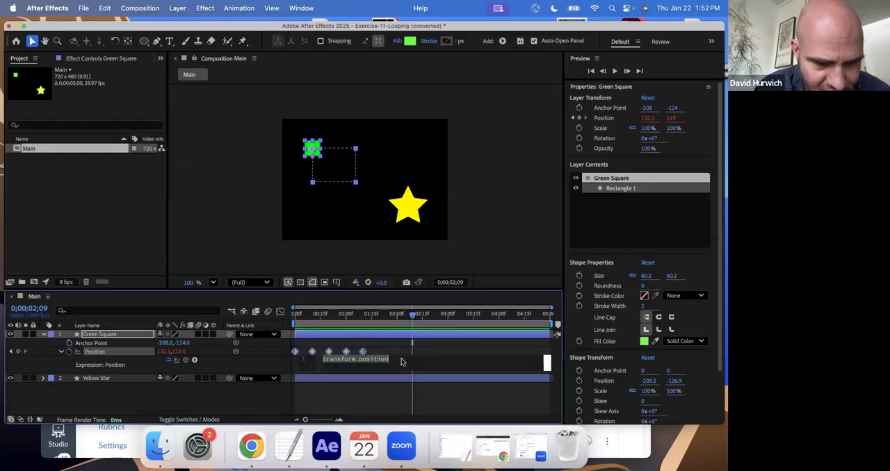
key(BackSpace)
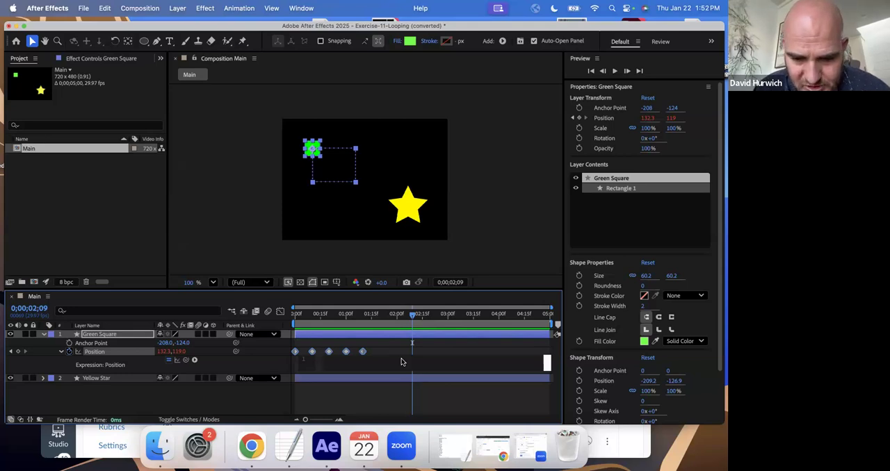
text(loopOut();)
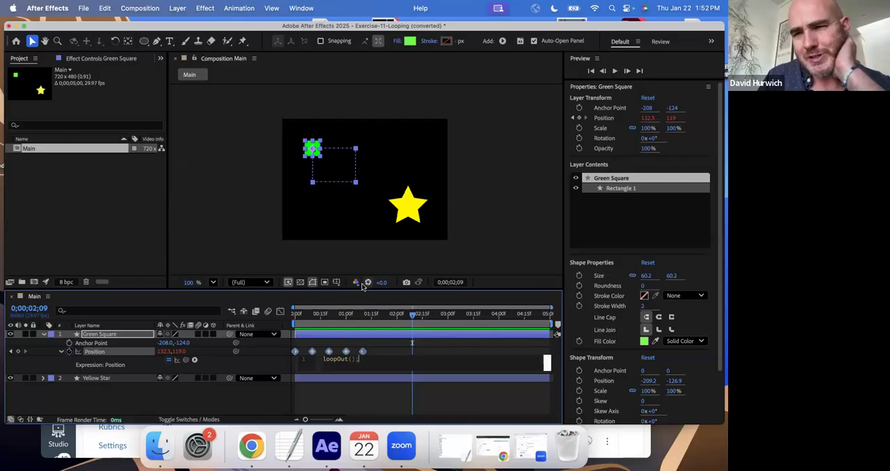
click(315, 325)
- Play the composition from the start to check the Green Square's looping motion
click(297, 327)
key(space)
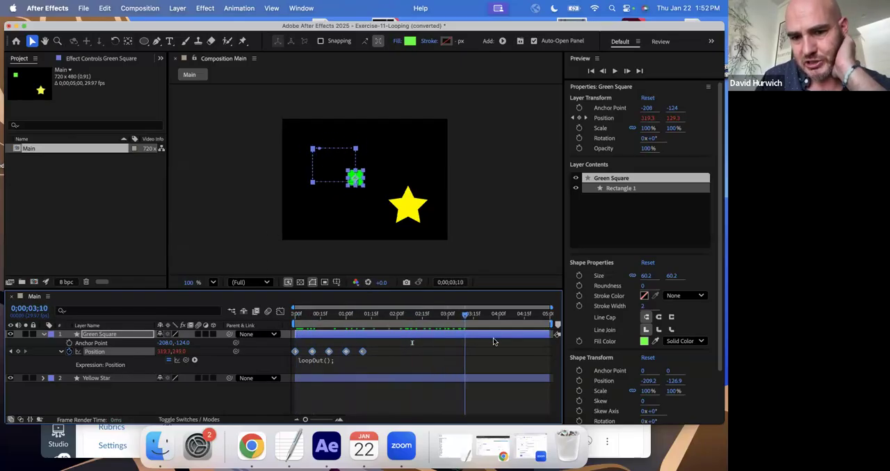
key(space)
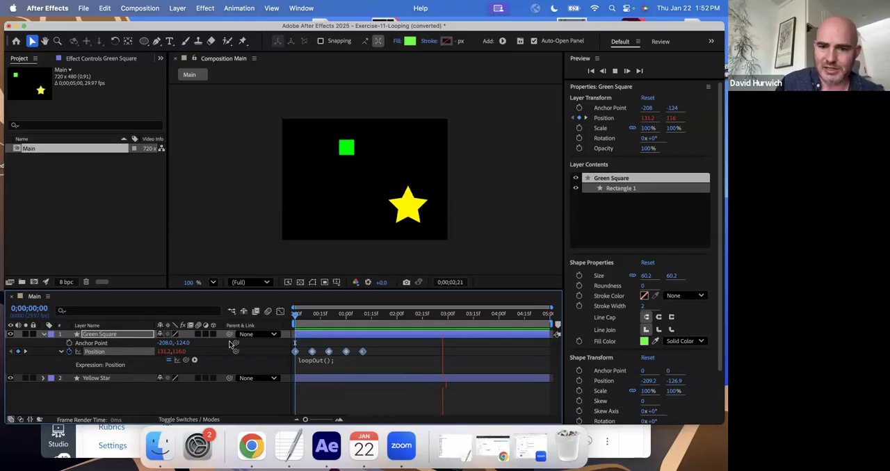
key(space)
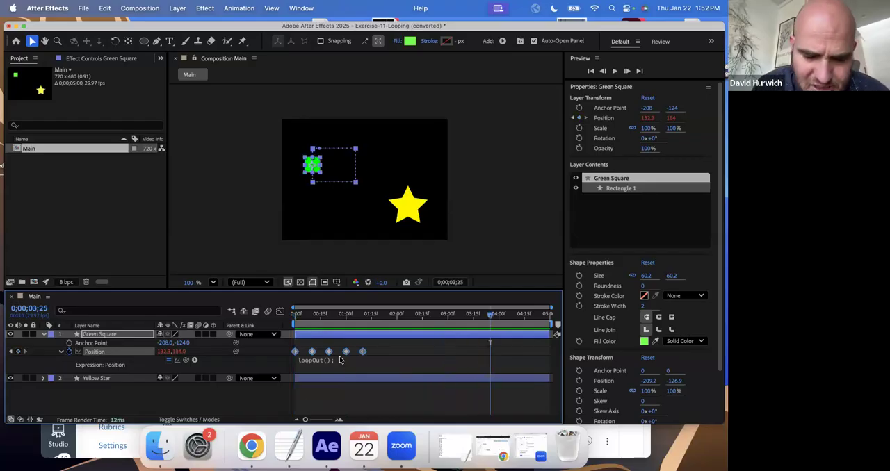
- Add a position keyframe at 0;00;00;15 by moving the Green Square outward, beyond the right edge of its rectangular path
drag(316, 325, 329, 326)
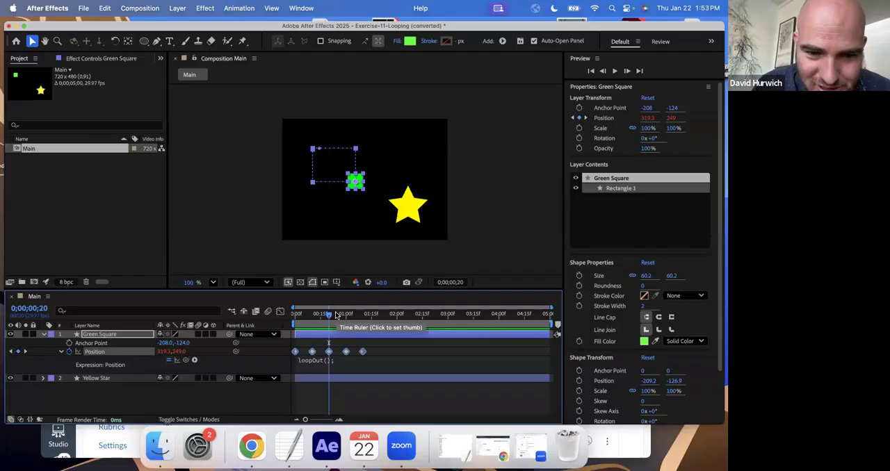
mouse_move(328, 315)
mouse_down()
mouse_move(272, 323)
mouse_move(319, 327)
mouse_up()
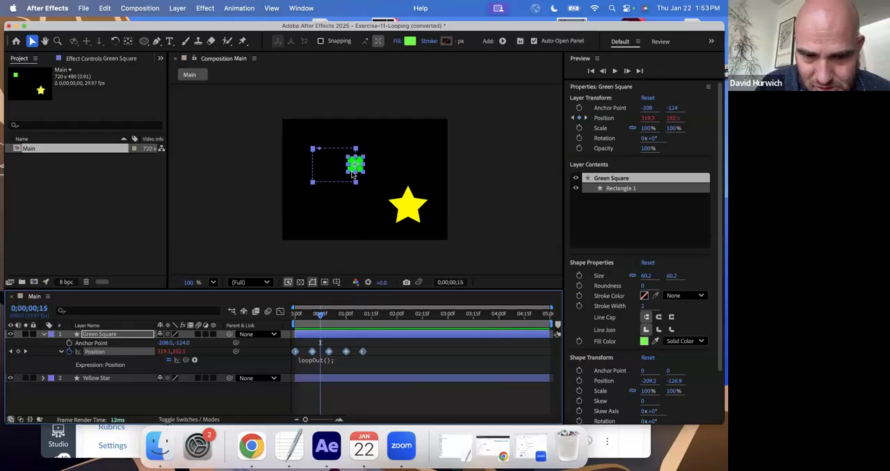
drag(353, 171, 380, 170)
- Undo the accidental scaling of the Green Square and add a position keyframe at 0;00;00;26, moving it to about 229, 174
click(339, 327)
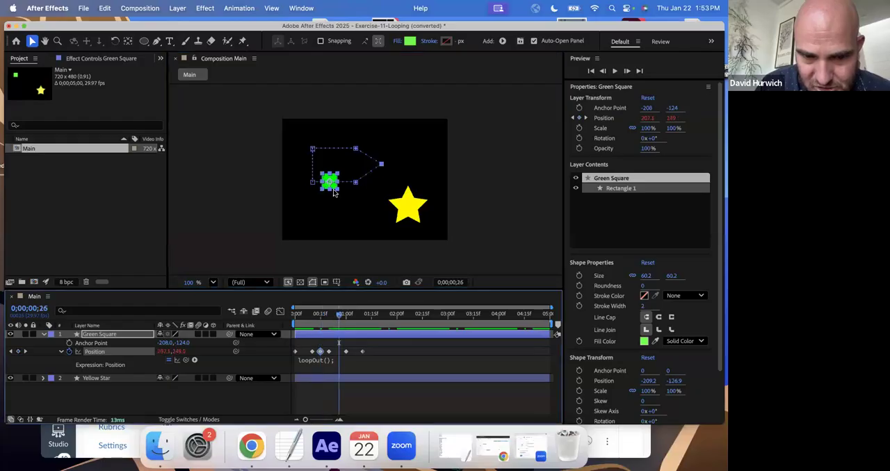
drag(335, 189, 337, 189)
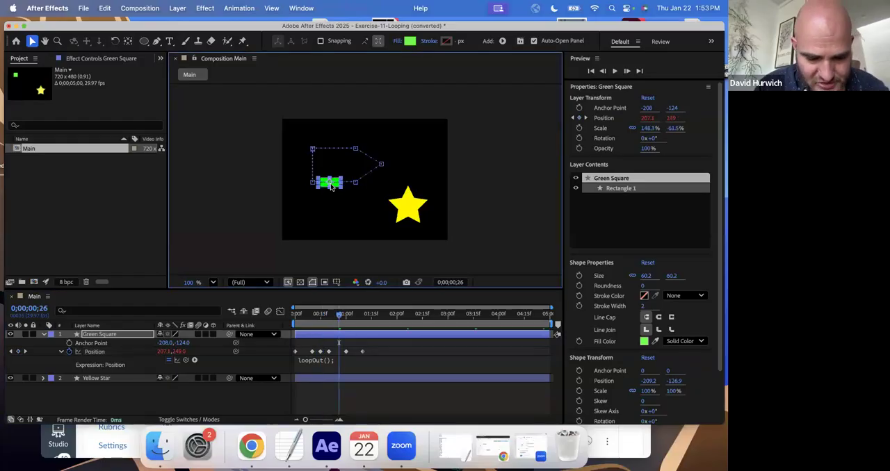
key(super+z)
key(period)
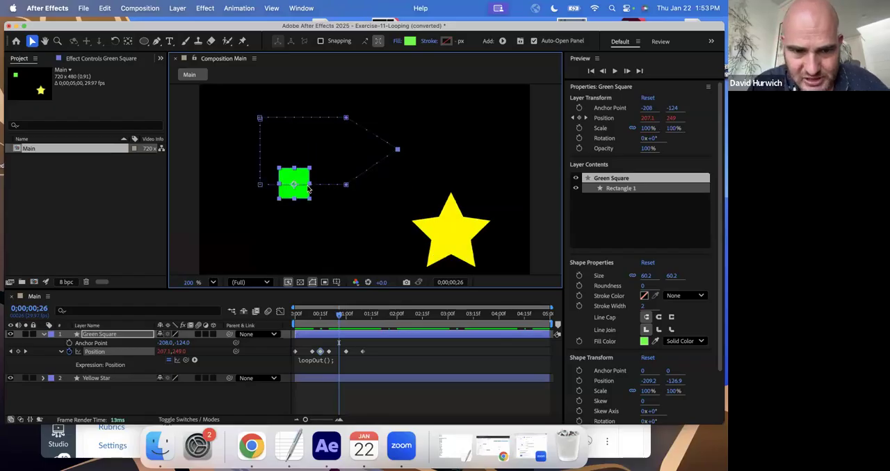
drag(302, 193, 311, 155)
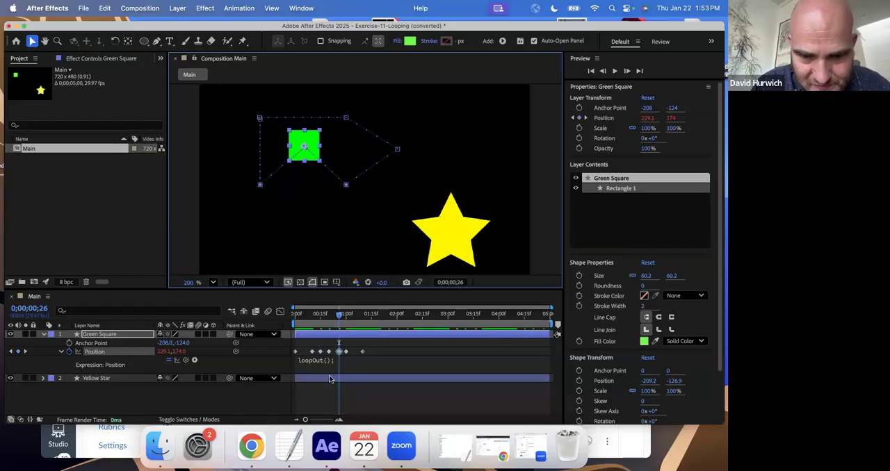
- Add a position keyframe at 0;00;01;05 by moving the Green Square to about 181, 171
click(353, 326)
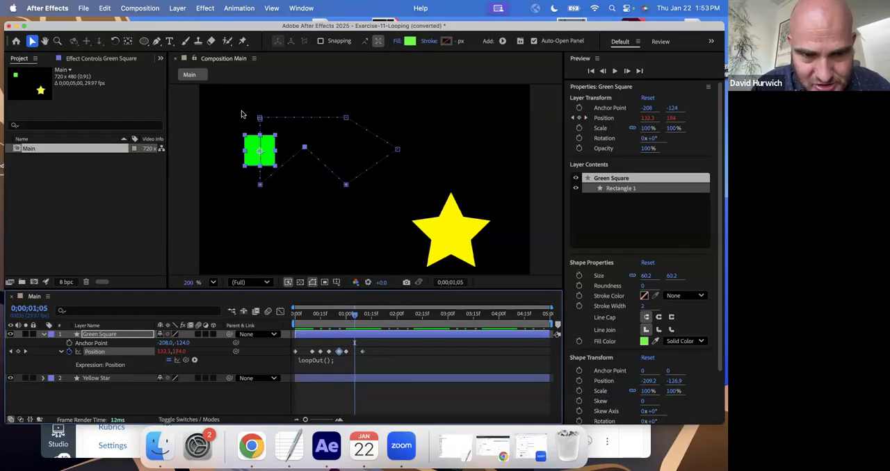
drag(270, 144, 292, 141)
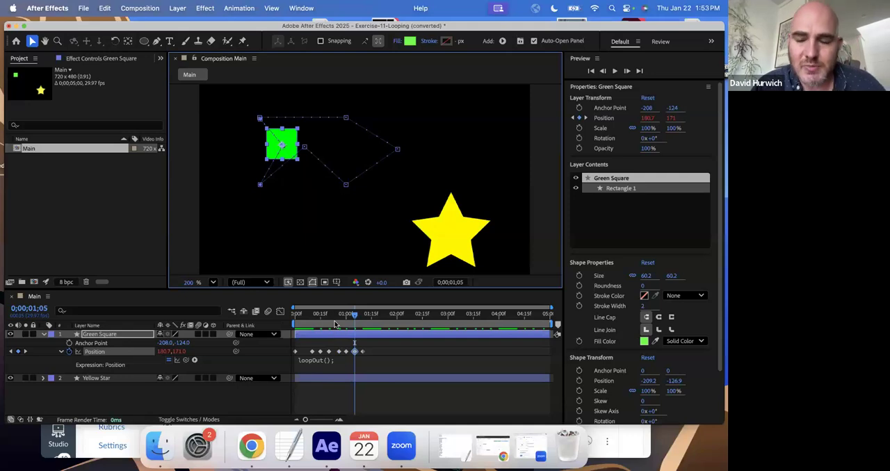
key(comma)
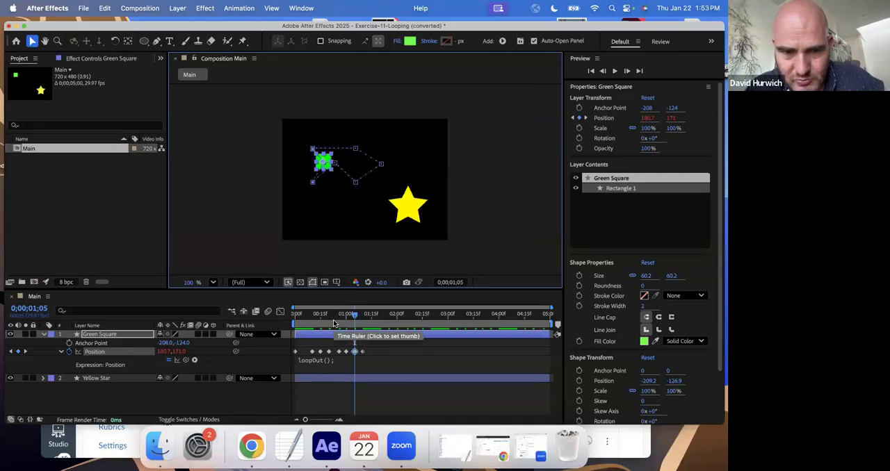
- Play back the composition to review the Green Square looping along its reshaped path
key(space)
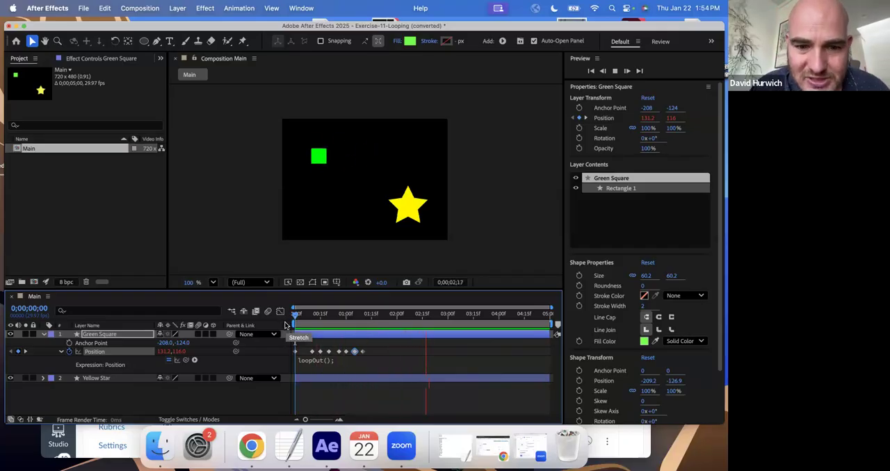
key(space)
- Reveal the Yellow Star layer's Scale property and set its first scale keyframe at 0;00;00;00
drag(304, 315, 253, 298)
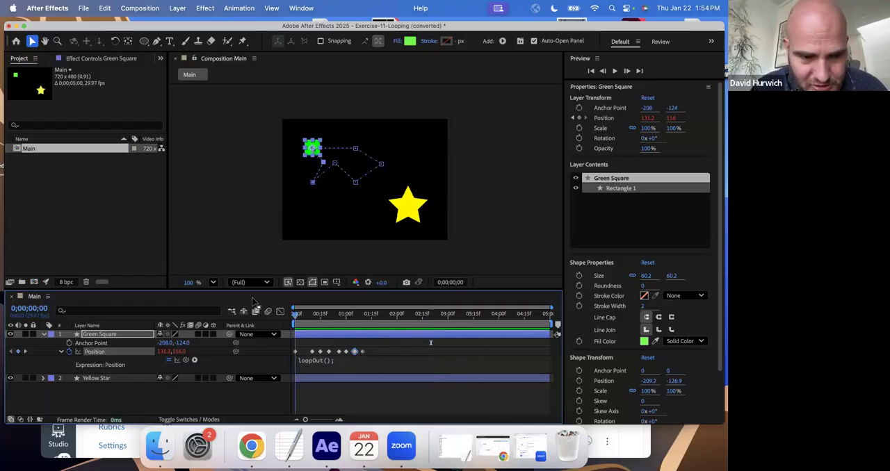
click(43, 334)
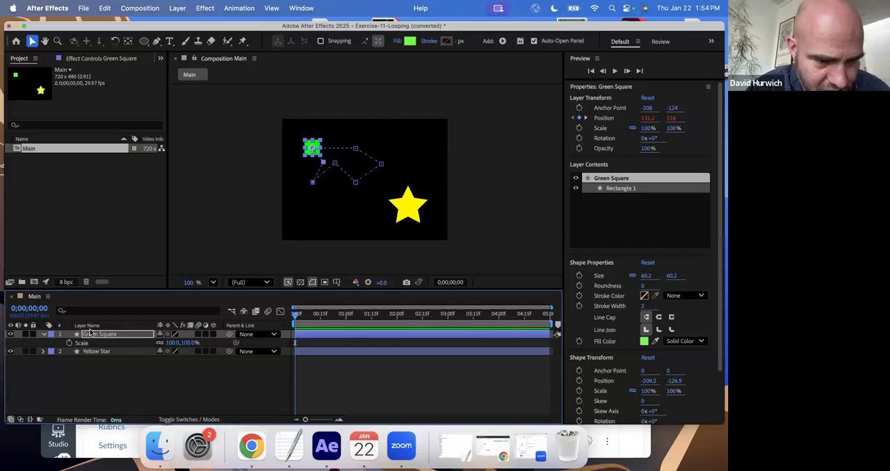
click(88, 343)
key(s)
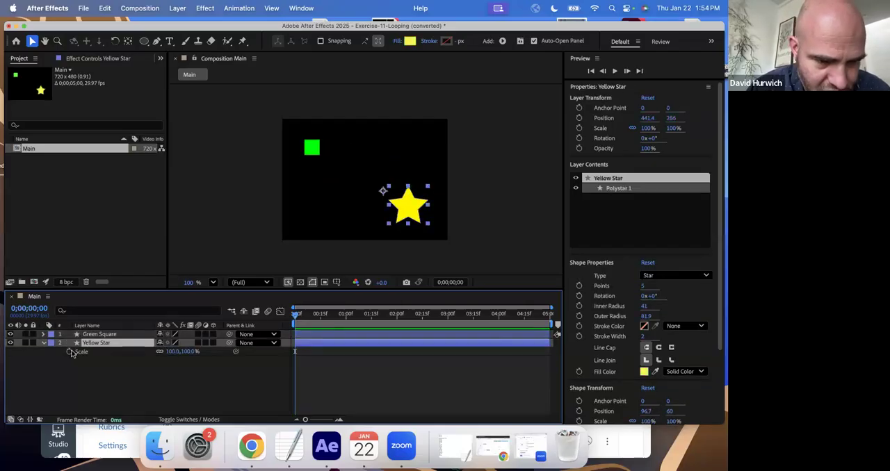
click(69, 352)
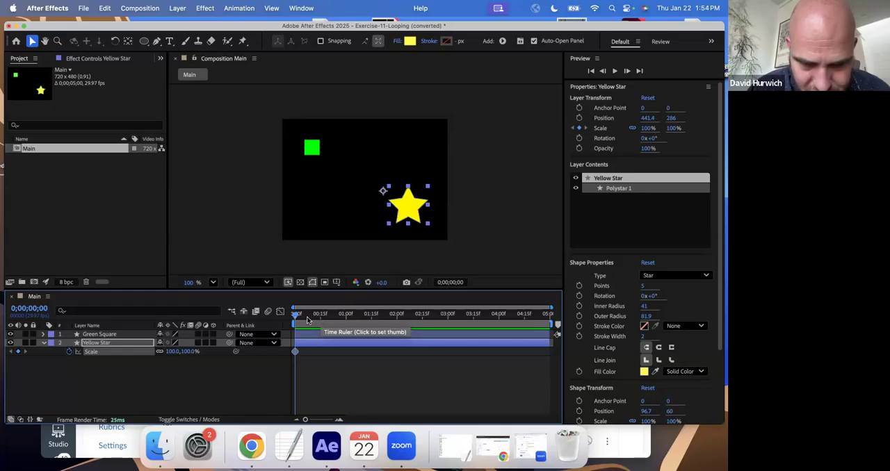
- Add a scale keyframe of 150% to the Yellow Star at 0;00;00;05
key(=)
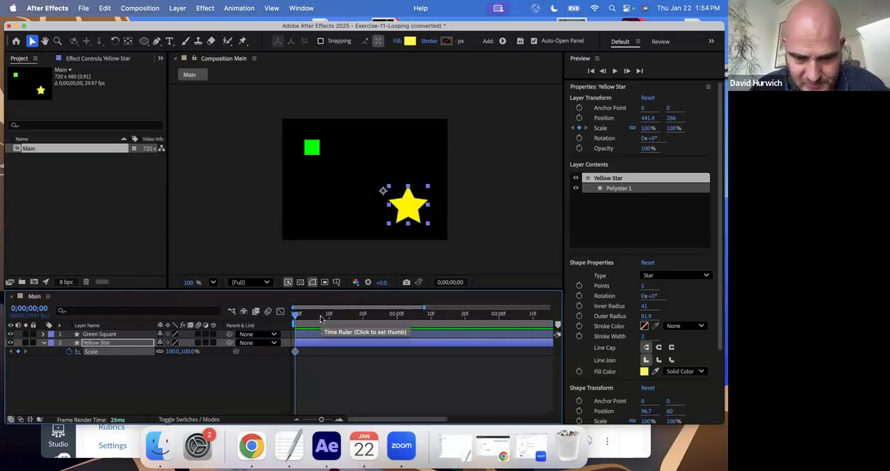
key(=)
click(329, 319)
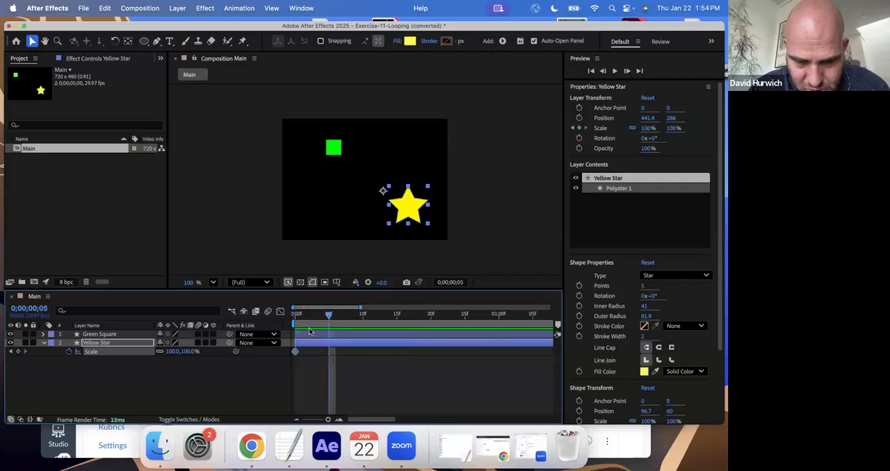
drag(174, 355, 196, 354)
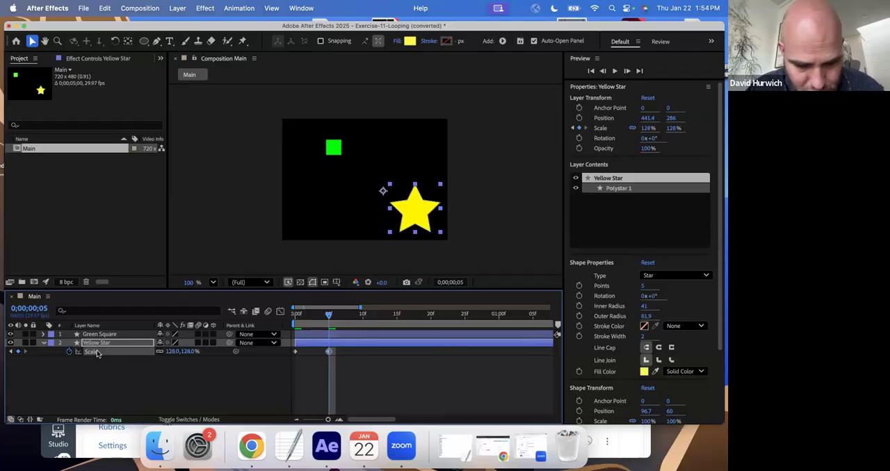
click(363, 317)
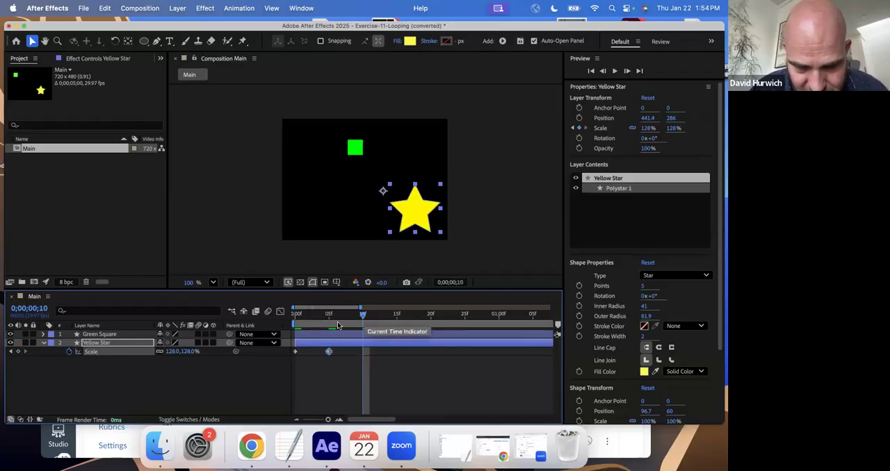
drag(336, 317, 330, 318)
click(175, 352)
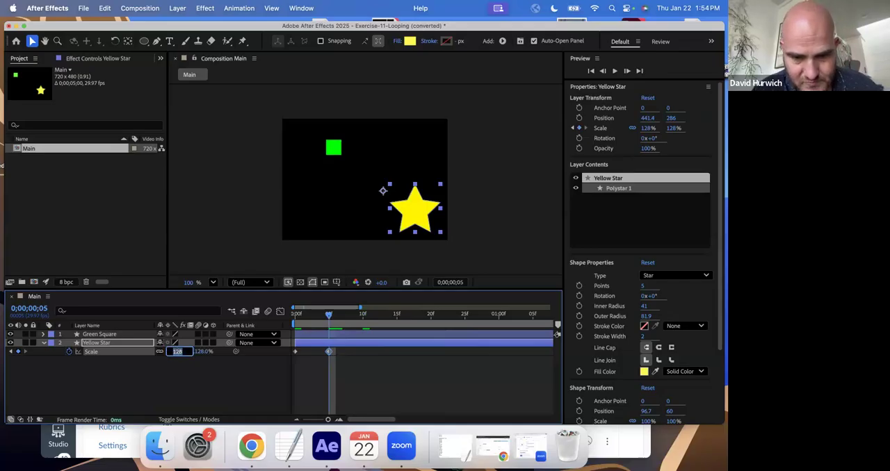
text(150)
key(Return)
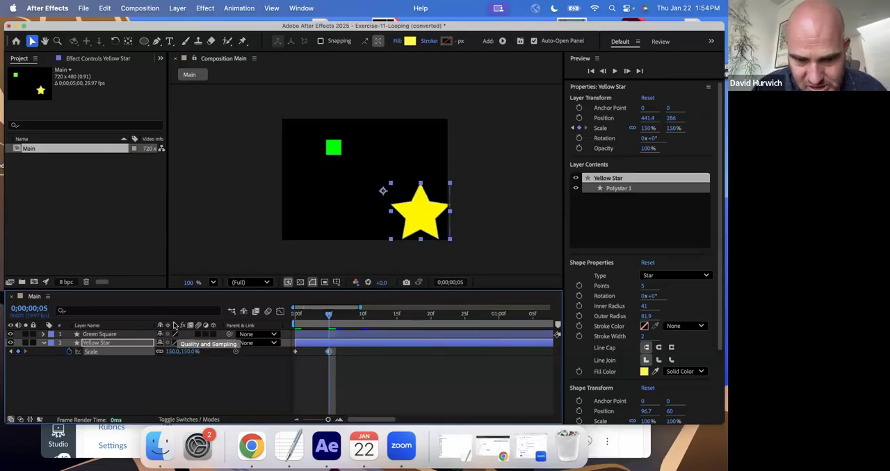
- Add a scale keyframe of 100% to the Yellow Star at 0;00;00;10
click(362, 315)
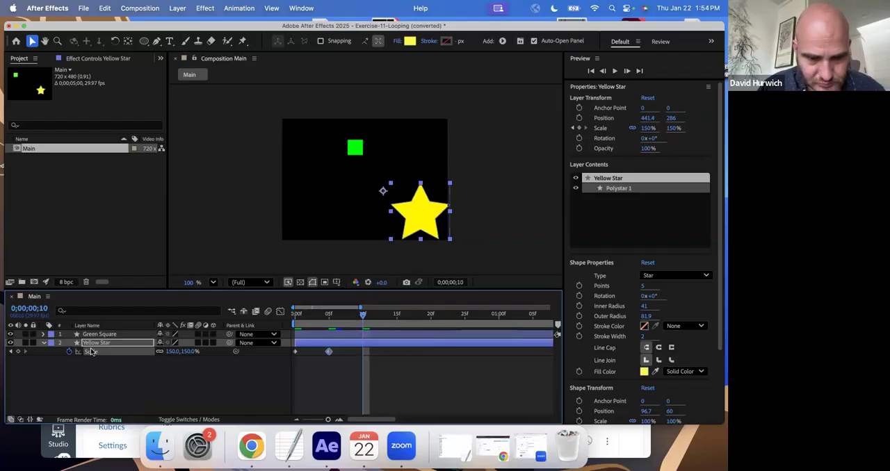
click(170, 351)
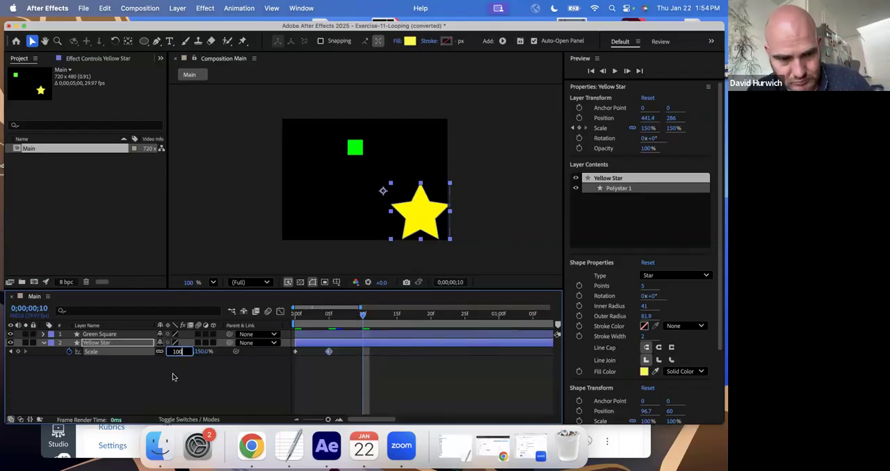
text(100)
key(Return)
- Play back the composition from the start to review the Yellow Star's single pulse beside the looping Green Square
key(Home)
key(space)
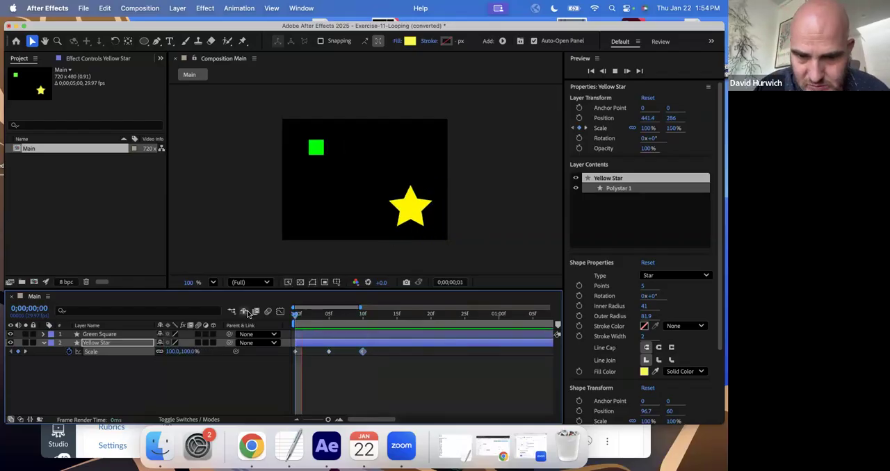
key(space)
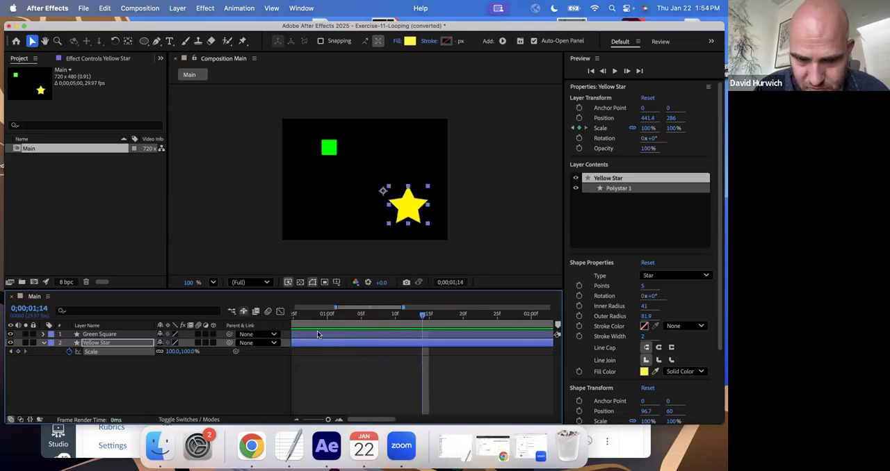
key(Home)
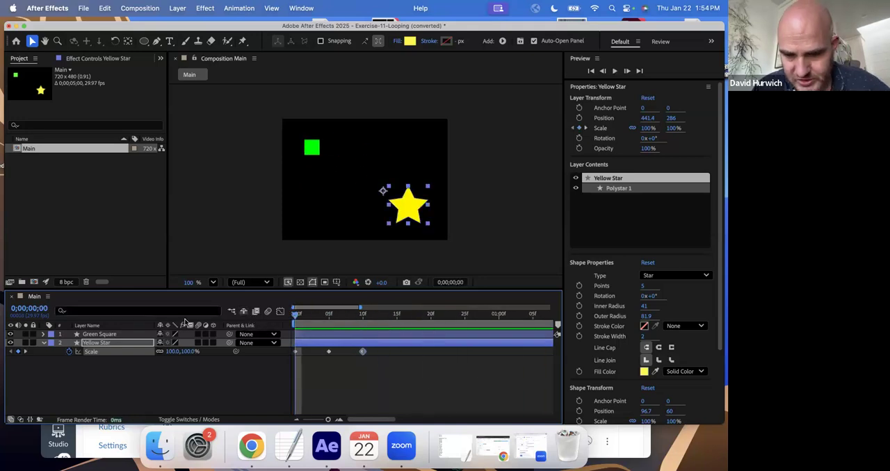
key(semicolon)
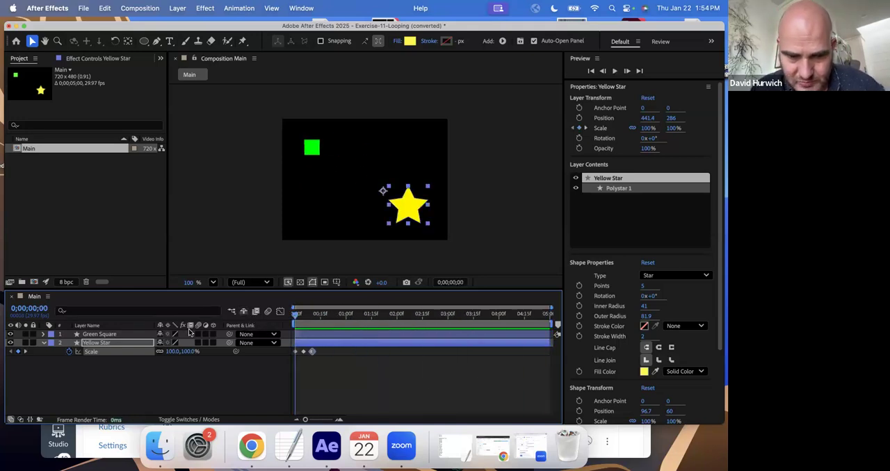
key(space)
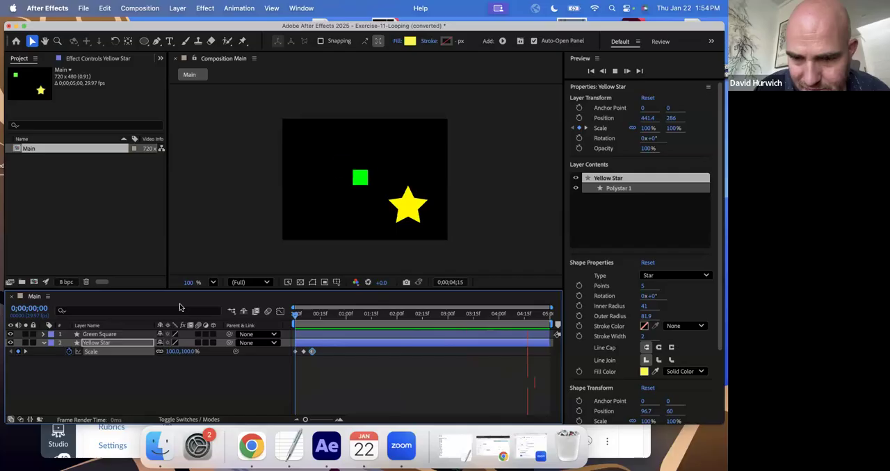
key(space)
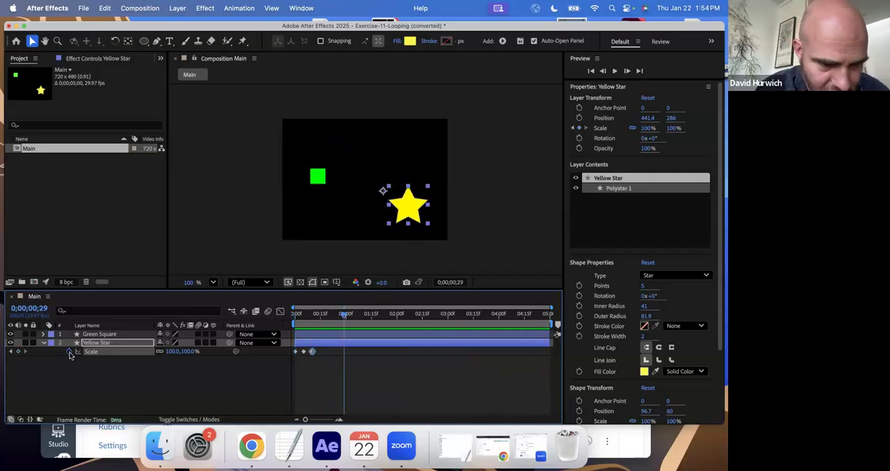
- Try to add a loopOut expression to the Yellow Star's Scale property
alt+click(69, 354)
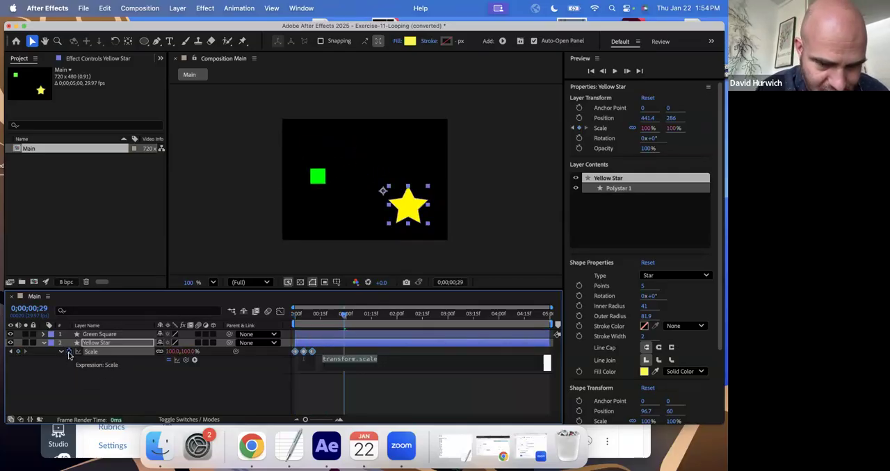
text(loopOut)
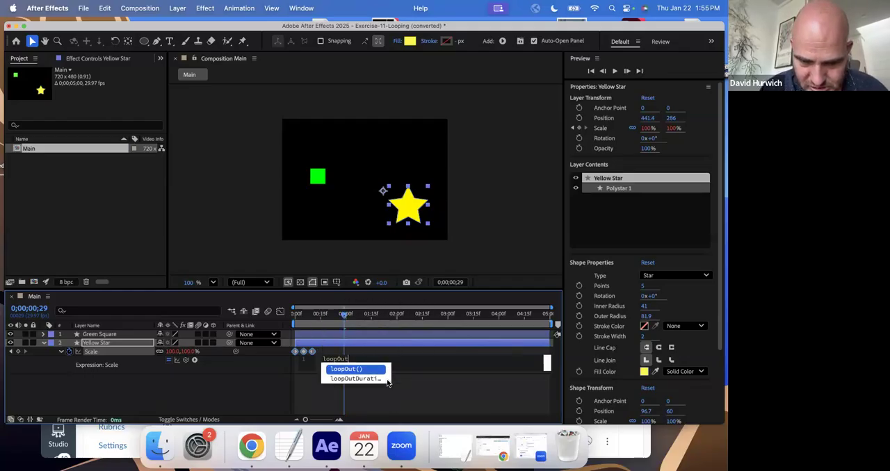
key(Return)
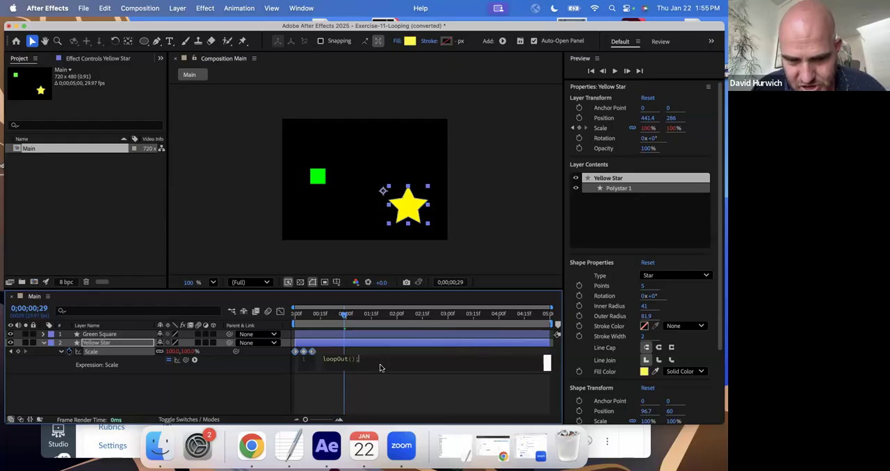
click(301, 394)
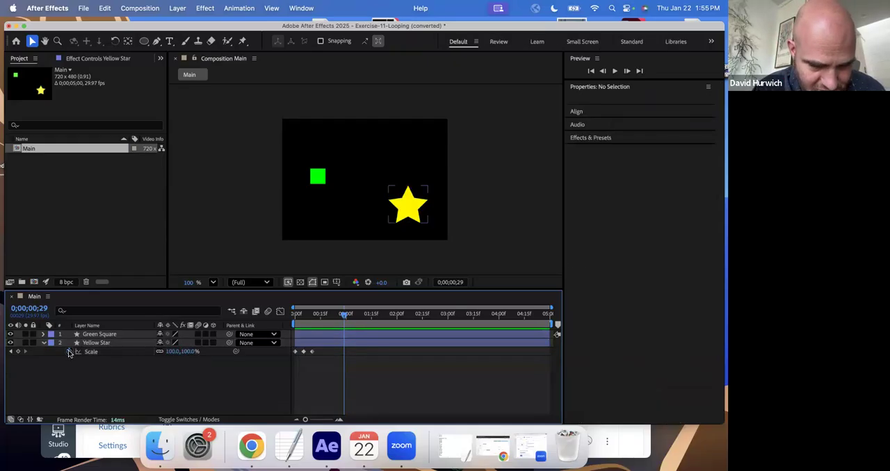
- Enable an expression on the Yellow Star's Scale property and enter loopOut(); as its code
alt+click(69, 353)
click(194, 360)
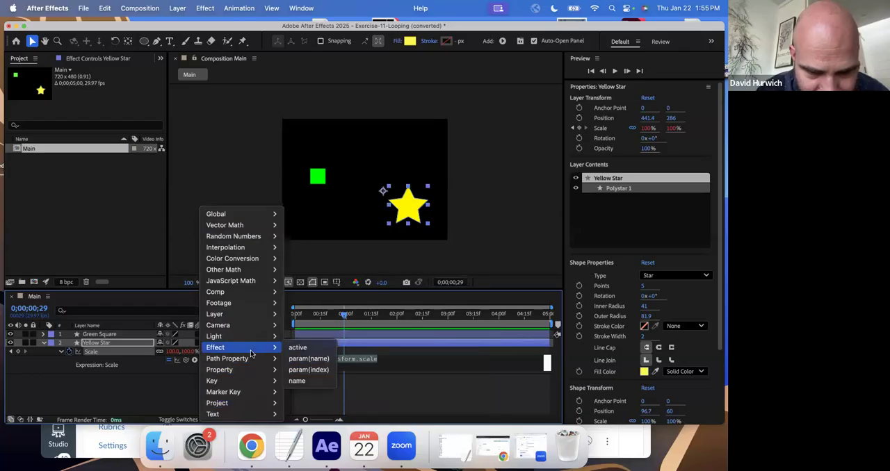
mouse_move(246, 360)
mouse_move(240, 375)
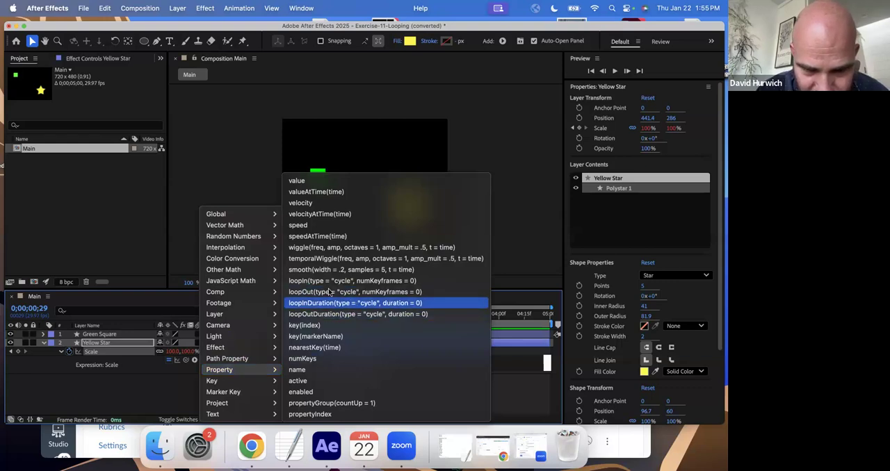
click(514, 289)
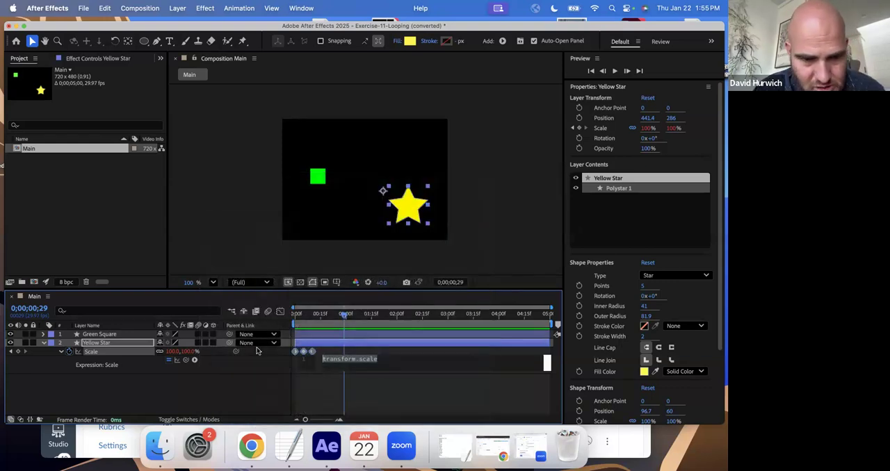
text(loopo)
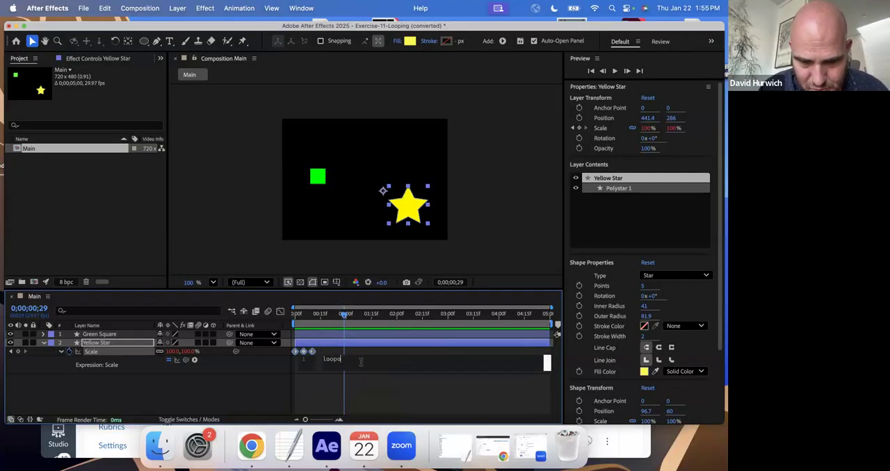
key(Return)
key(XF86AudioRaiseVolume)
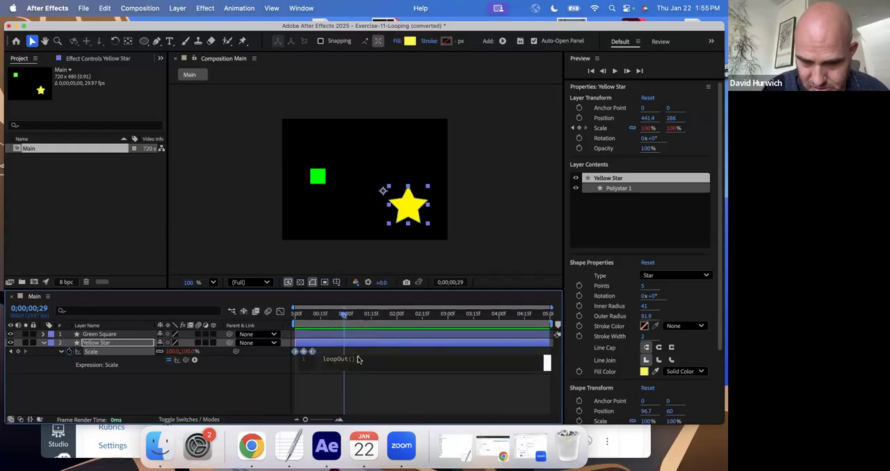
click(327, 419)
- Play back the whole composition from the start to review the Yellow Star's repeating pulse
key(Home)
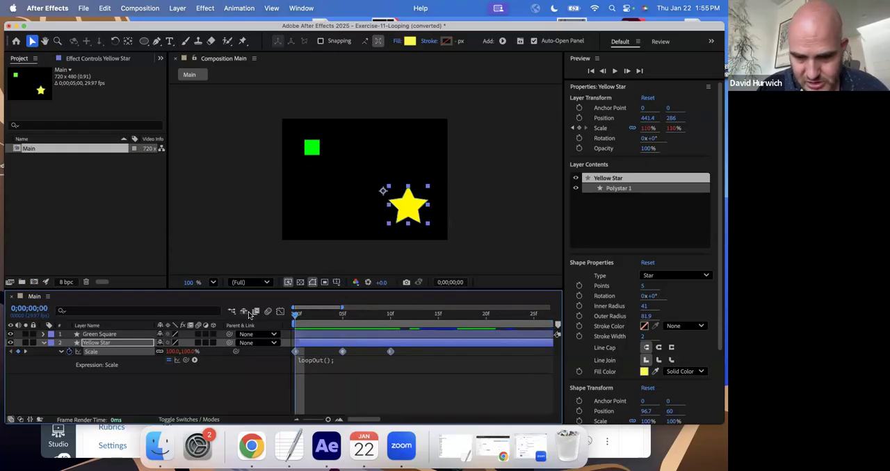
key(minus)
key(minus)
key(minus)
key(space)
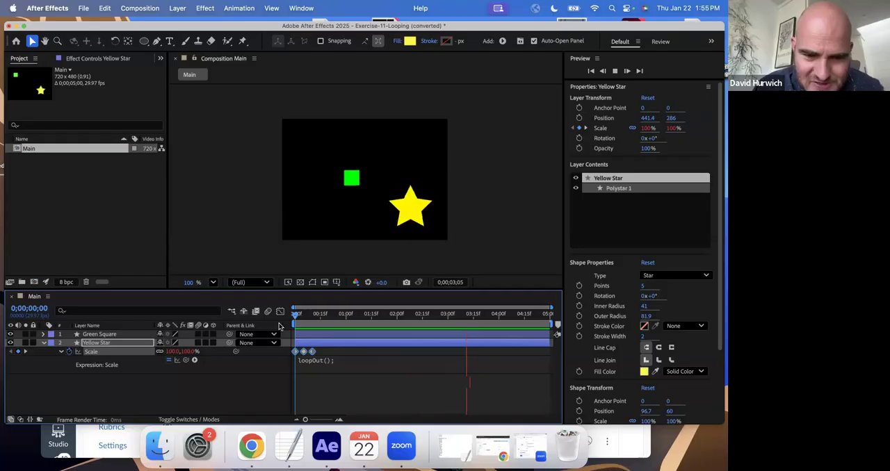
key(space)
- Slow the Yellow Star's pulse by moving its last scale keyframe to 0;00;00;15 and its middle one to about 0;00;00;07
drag(417, 319, 303, 317)
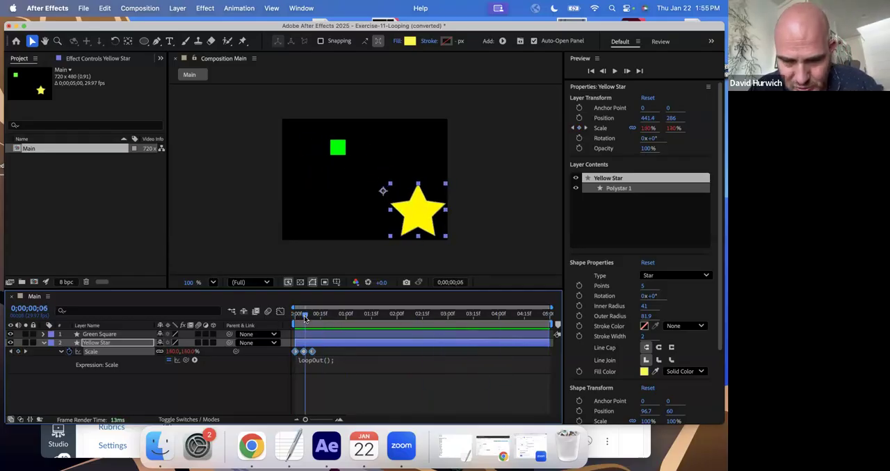
key(=)
key(=)
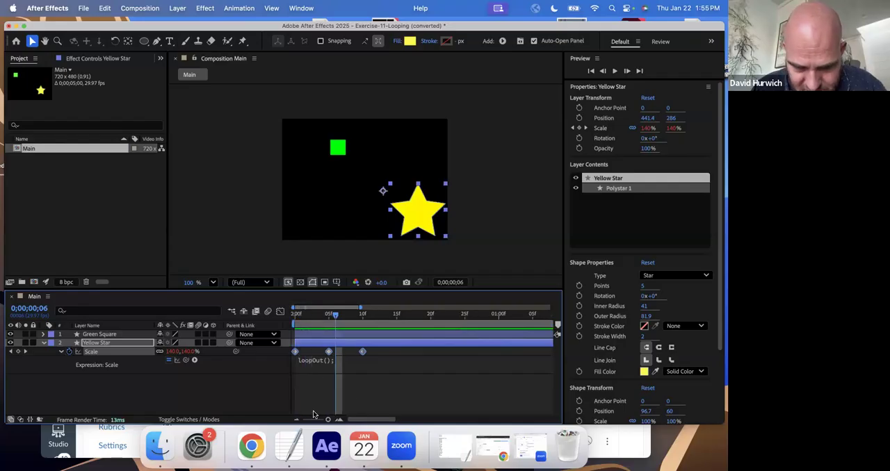
click(336, 359)
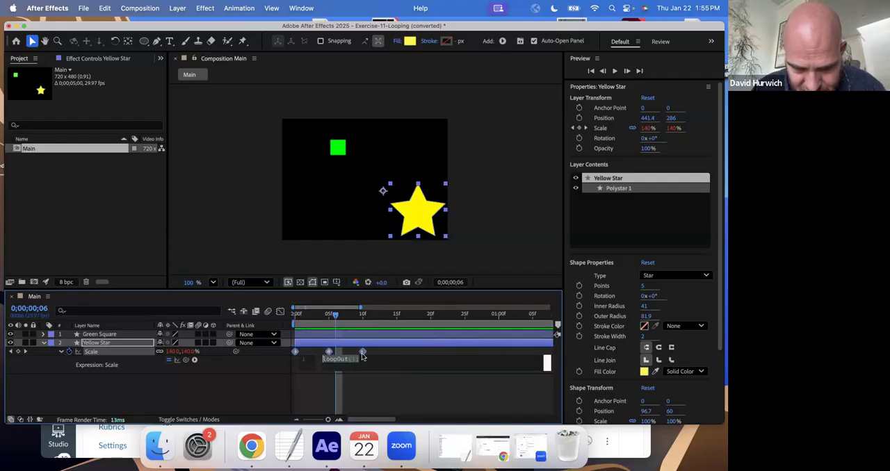
click(362, 374)
drag(362, 352, 396, 352)
click(339, 357)
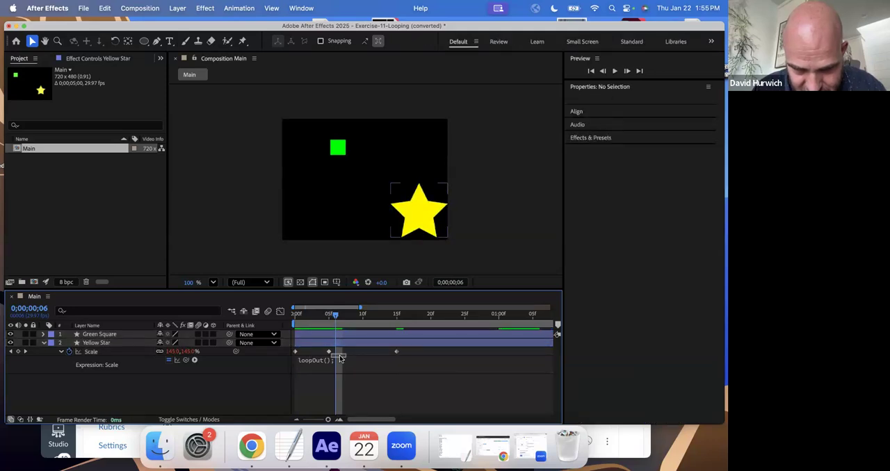
drag(331, 353, 342, 353)
- Play back the composition to review the Yellow Star's slower looping pulse
key(space)
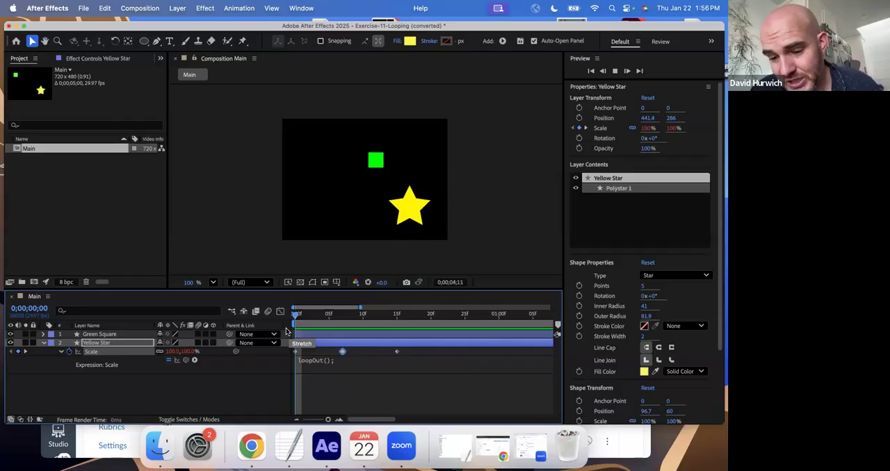
key(minus)
key(minus)
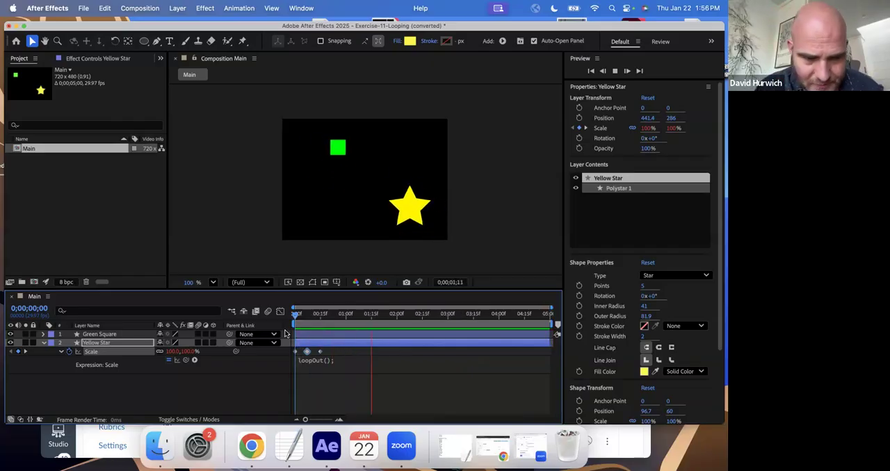
- Stop the playback and save the project under the file name Exercise-11-Looping (converted).aep in the Expression-Drills folder
key(space)
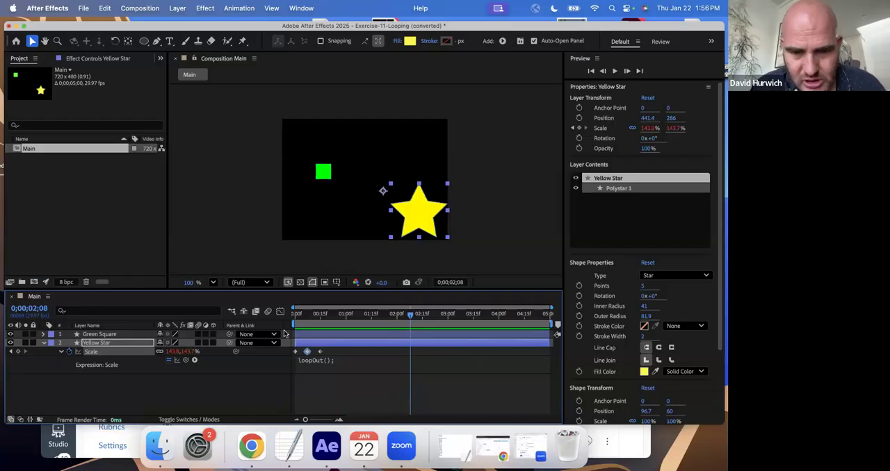
key(super+shift+s)
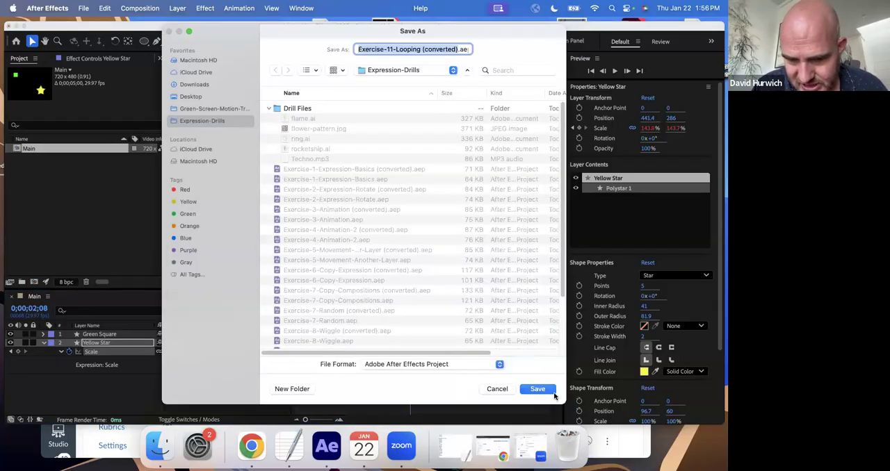
click(552, 393)
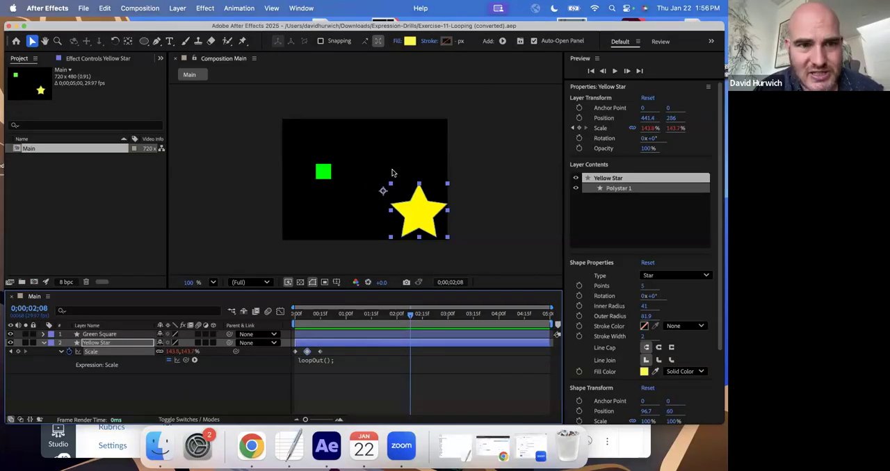
- Open the project Exercise-12-Ping-Pong.aep from the Expression-Drills folder and accept its conversion
key(super+o)
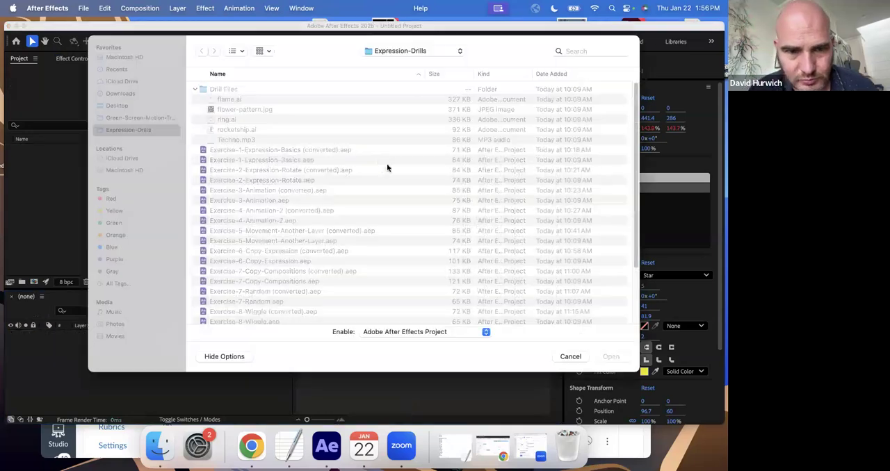
scroll(345, 254, down, 5)
double_click(281, 284)
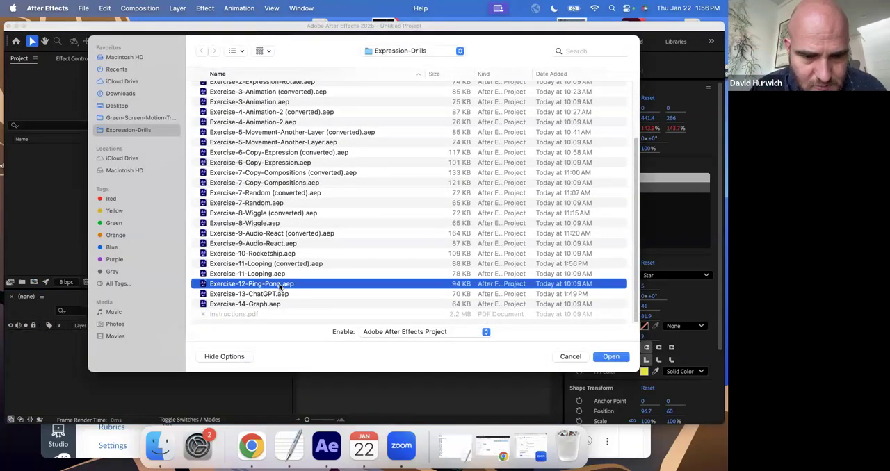
click(454, 263)
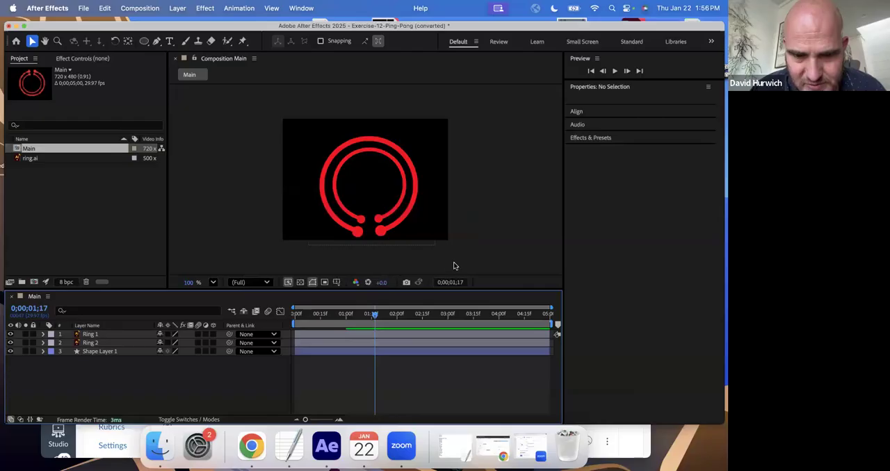
- From the start of the composition, reveal Ring 1's keyframed Rotation and hide the Ring 2 and Shape Layer 1 layers
drag(308, 318, 287, 318)
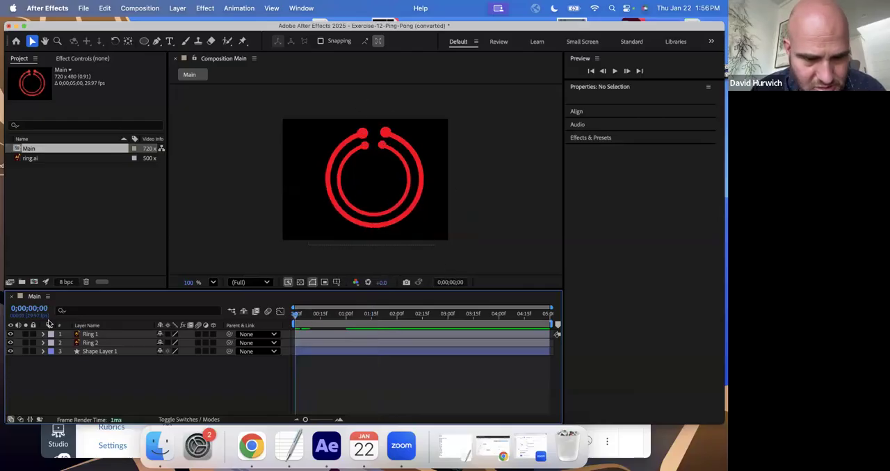
click(91, 335)
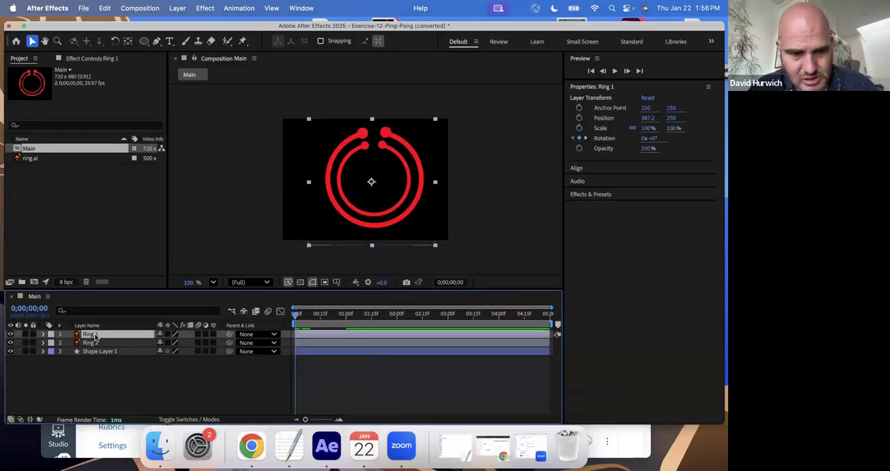
key(u)
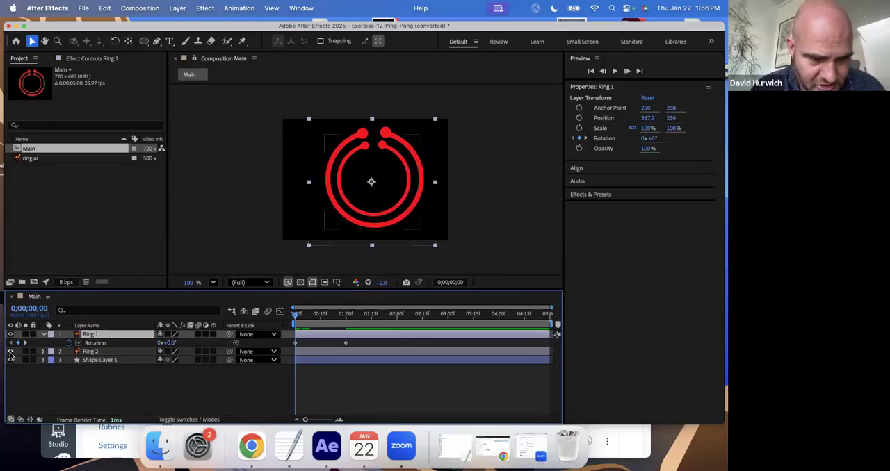
click(11, 351)
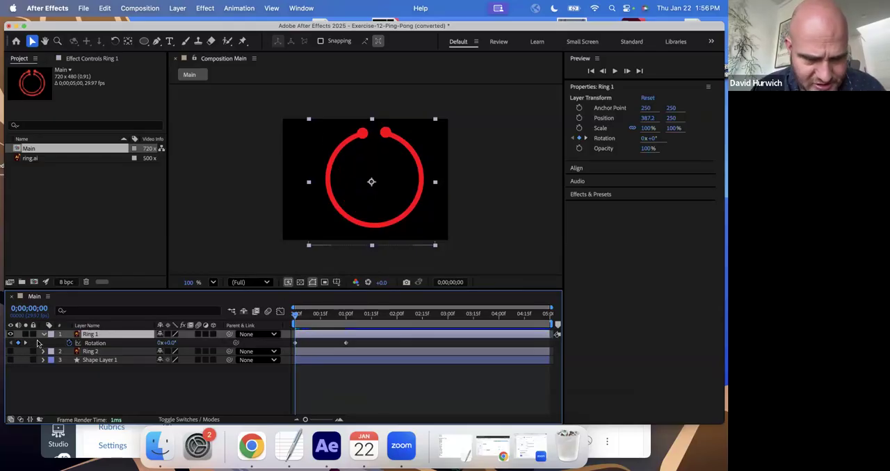
click(10, 351)
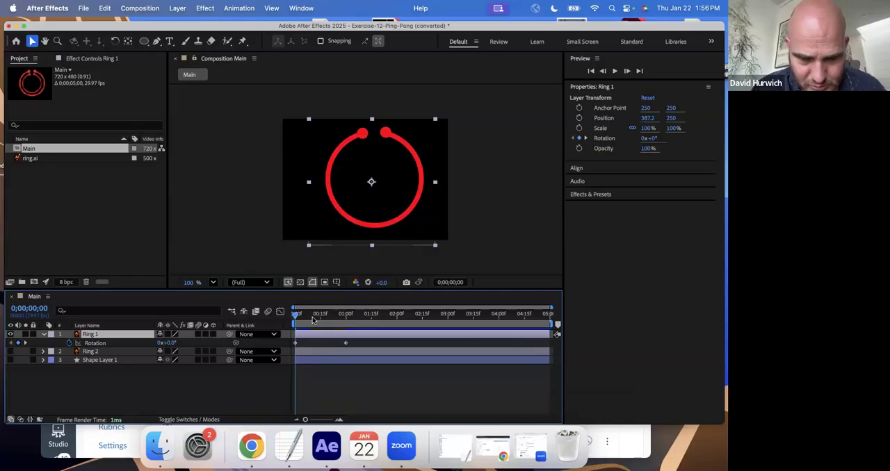
- Scrub and play back Ring 1's keyframed rotation, and return to the start of the composition
drag(296, 317, 346, 333)
key(space)
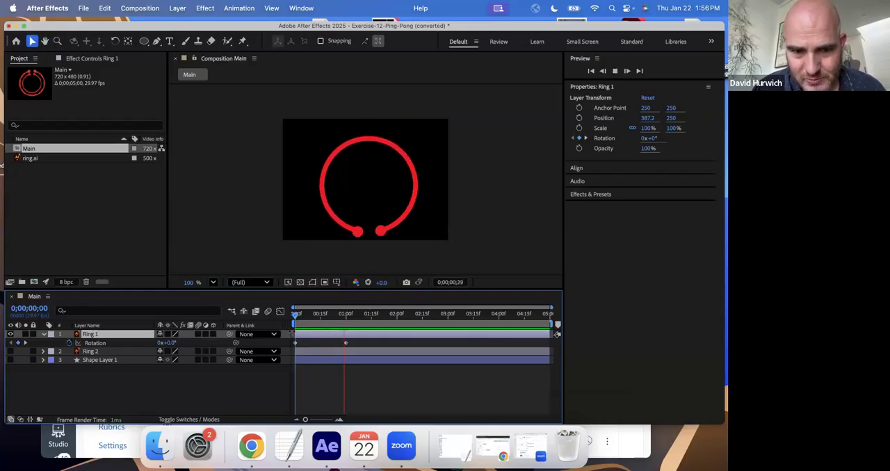
key(space)
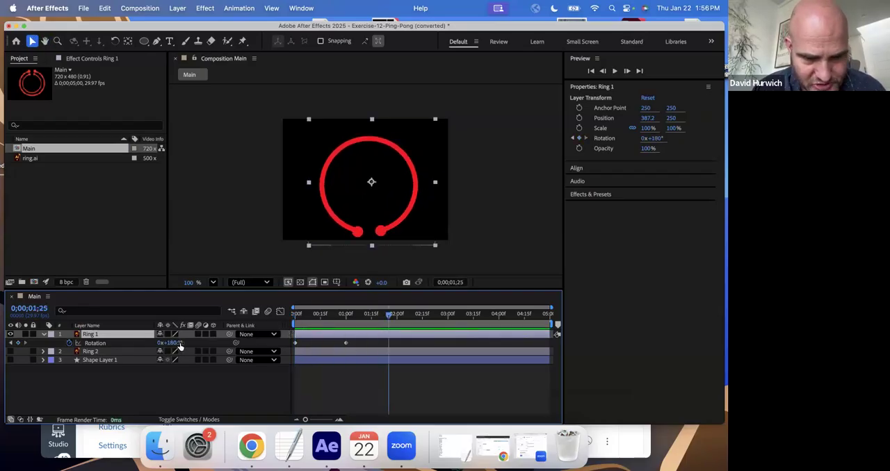
drag(333, 319, 271, 321)
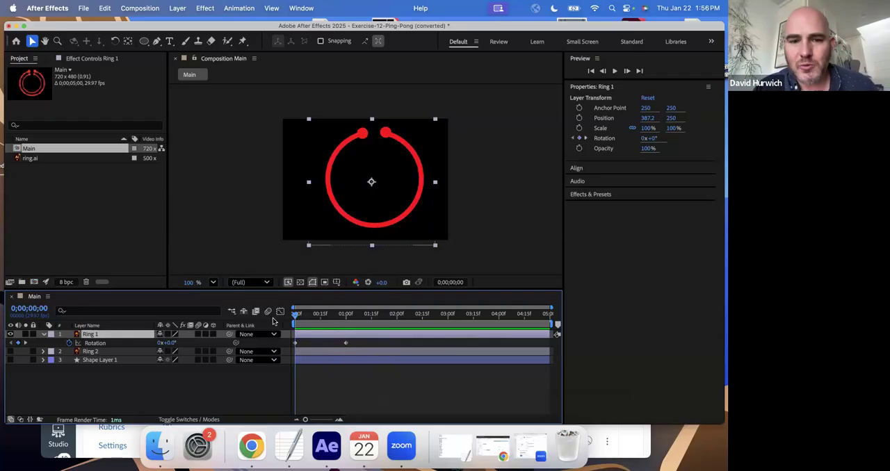
- Enable an expression on Ring 1's Rotation property and enter loopOut(); as its code
alt+click(70, 343)
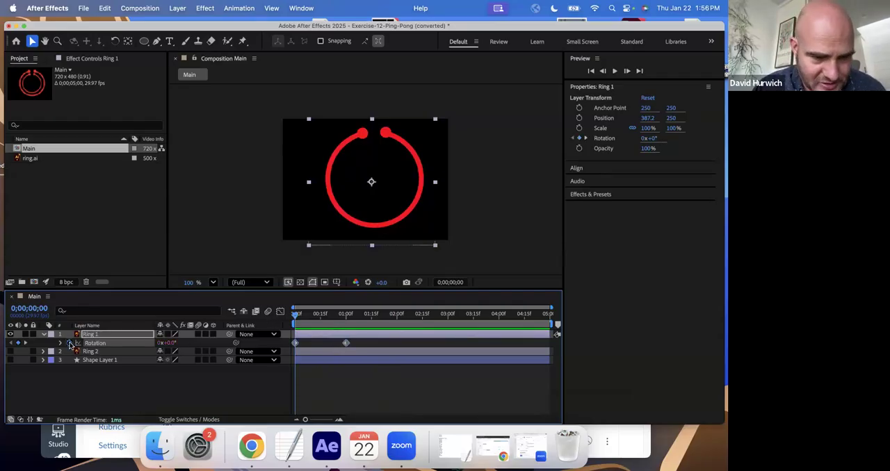
text(loo)
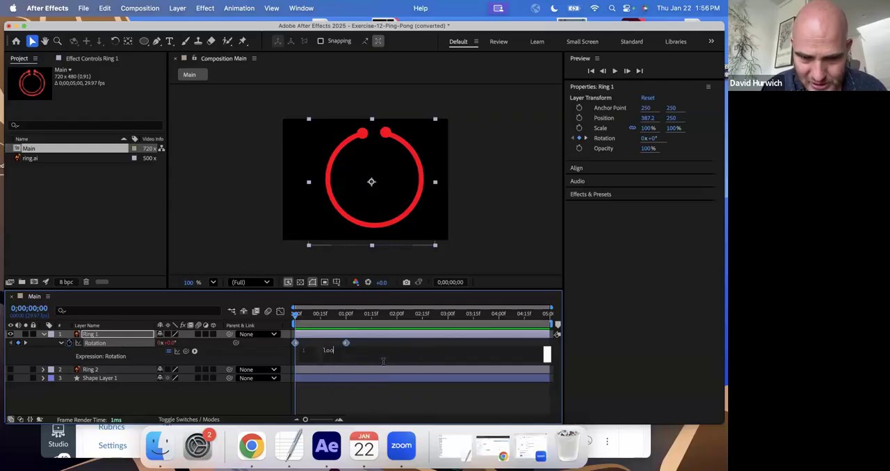
text(pOut()
key(Return)
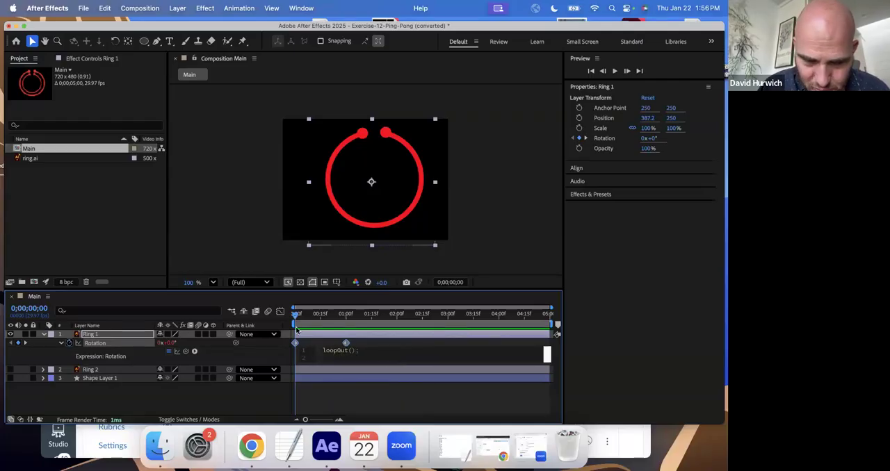
- Play back the composition from the start to review Ring 1's looping rotation
click(266, 319)
key(space)
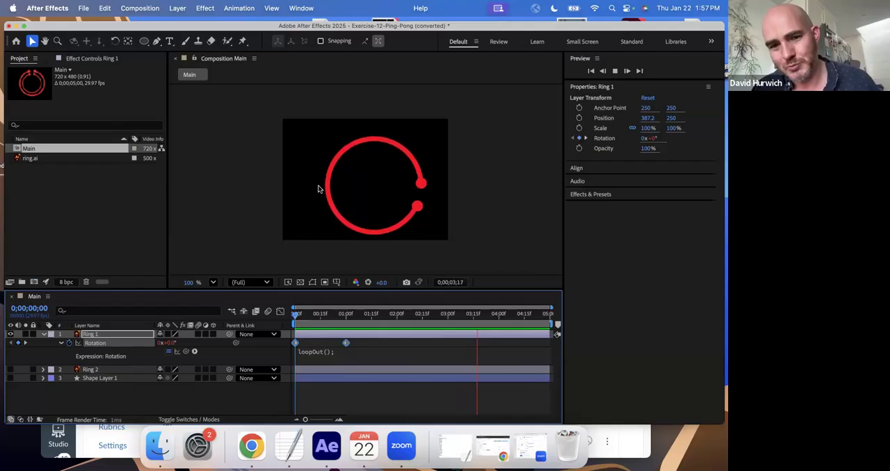
key(space)
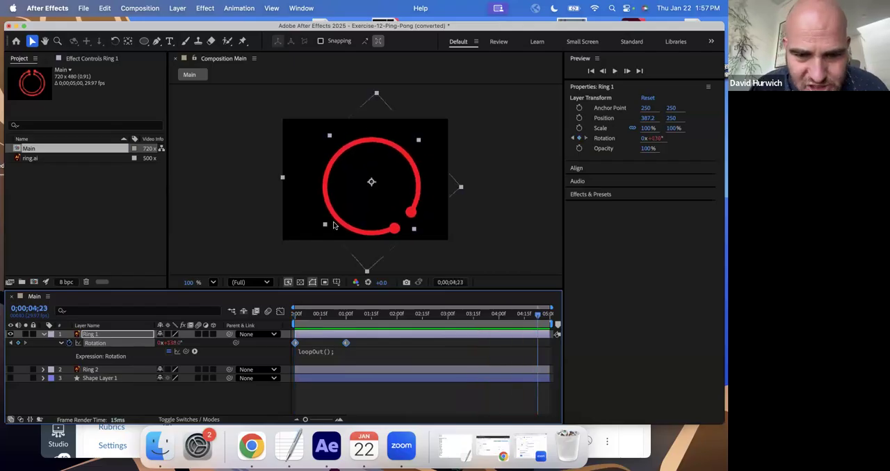
- Change Ring 1's Rotation expression to loopOut("pingpong");
click(324, 350)
click(327, 353)
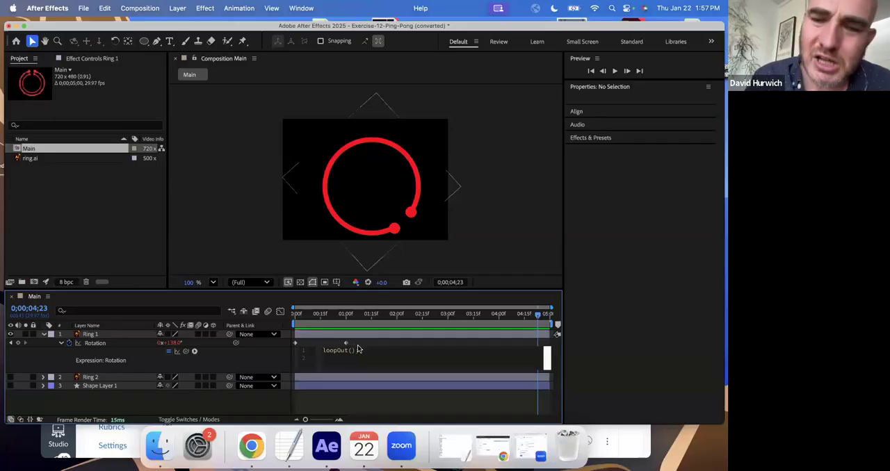
click(354, 350)
text("pingpong)
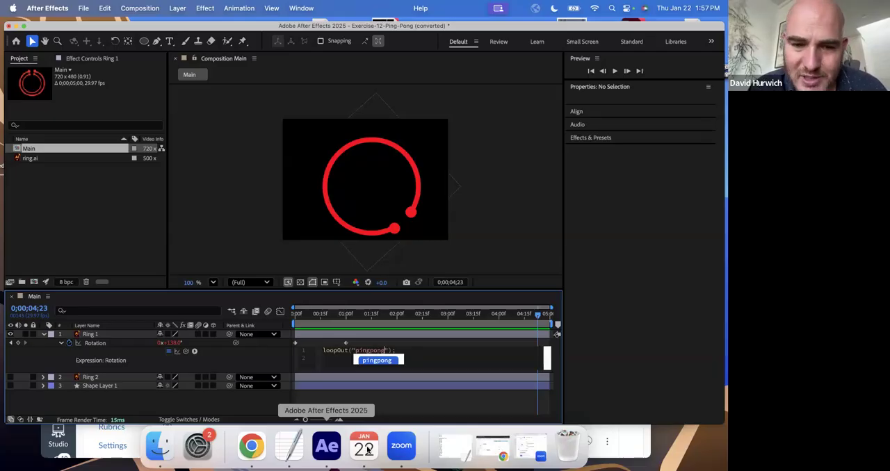
click(422, 354)
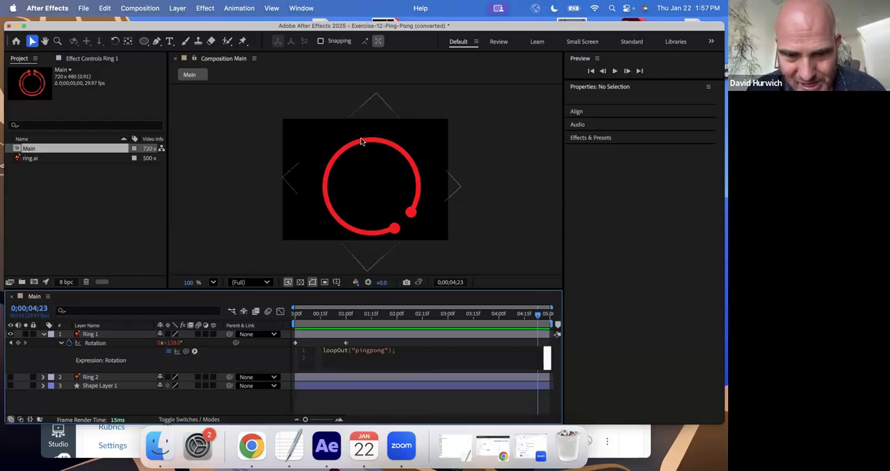
- Play back the composition from the start to review Ring 1's ping-pong rotation
drag(307, 316, 251, 320)
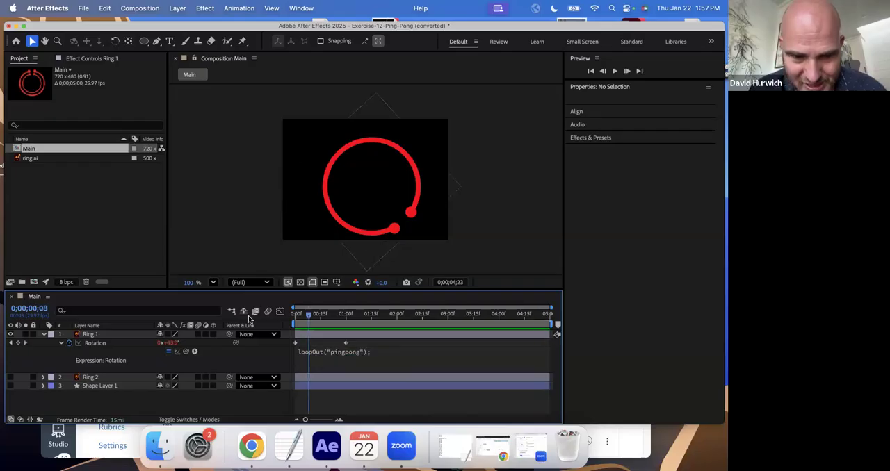
key(space)
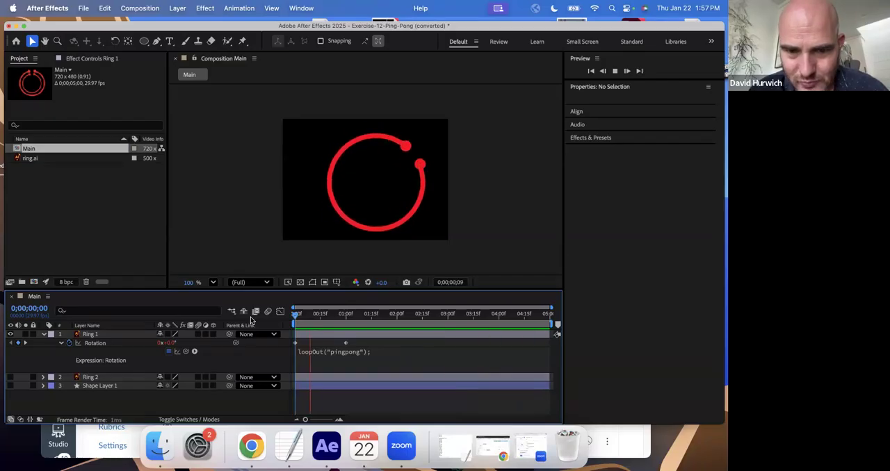
- Try adding a Rotation keyframe with a different angle to Ring 1 at 0;00;00;15, between its existing keyframes
click(348, 344)
click(347, 344)
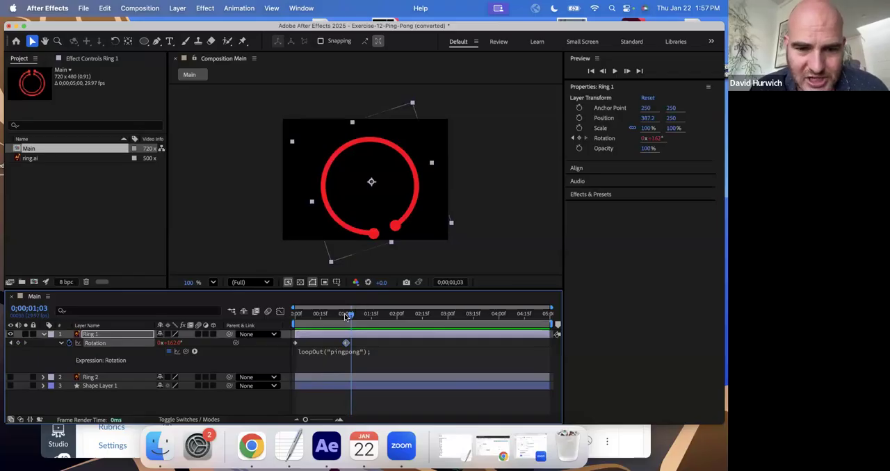
drag(347, 316, 320, 314)
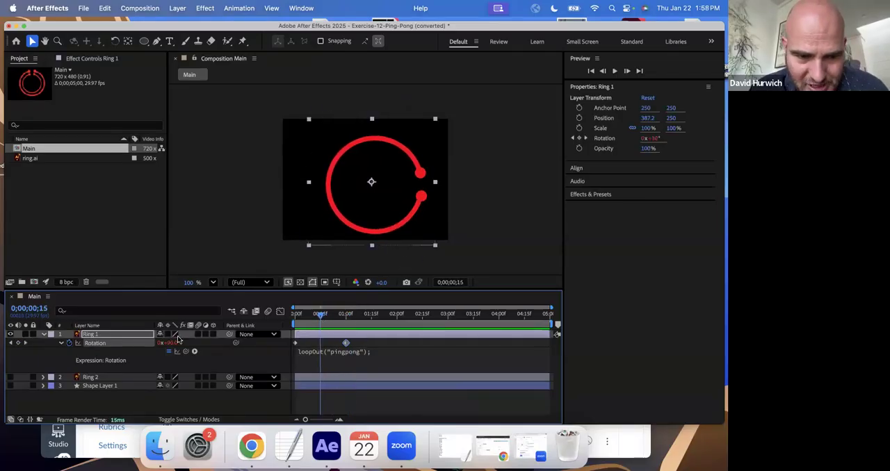
drag(171, 344, 244, 344)
drag(317, 321, 346, 333)
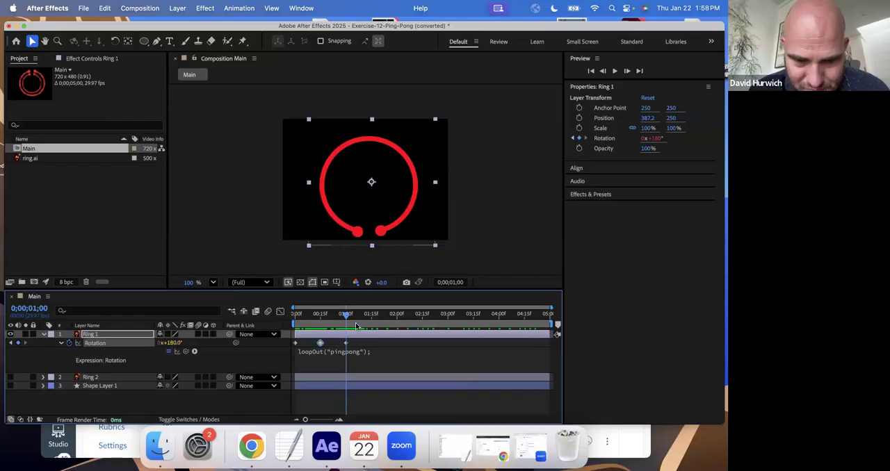
- Play back Ring 1 with the extra middle keyframe from the start, and undo that keyframe
key(Home)
key(space)
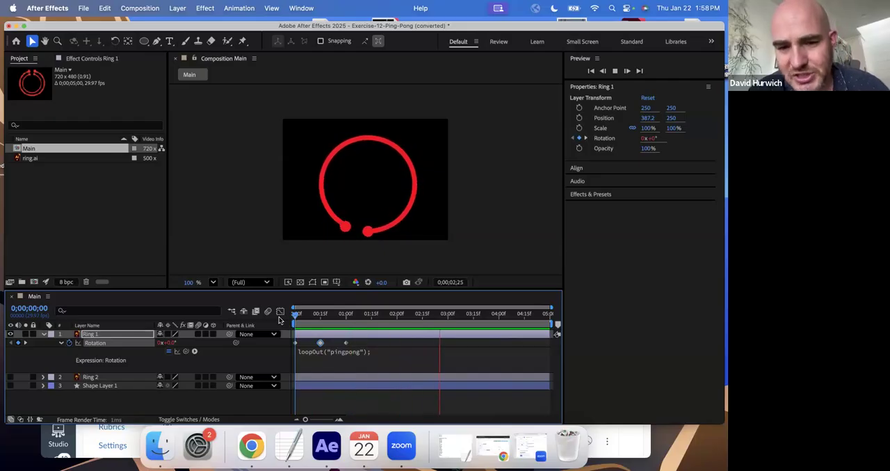
key(space)
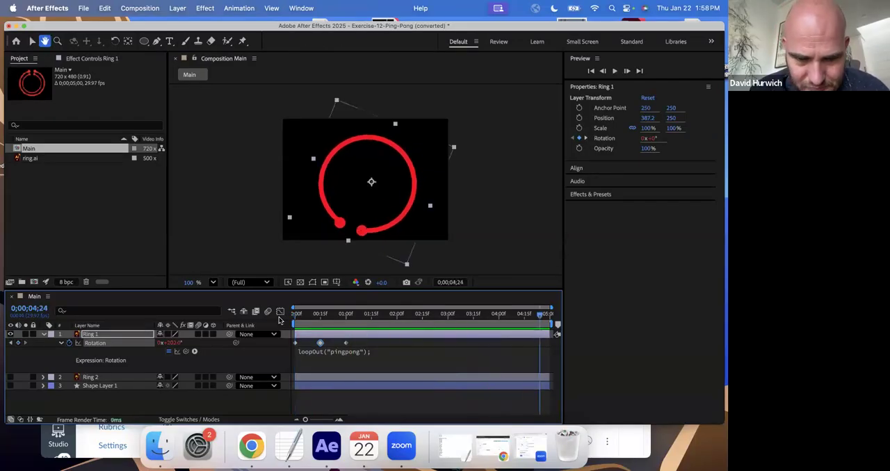
key(super+z)
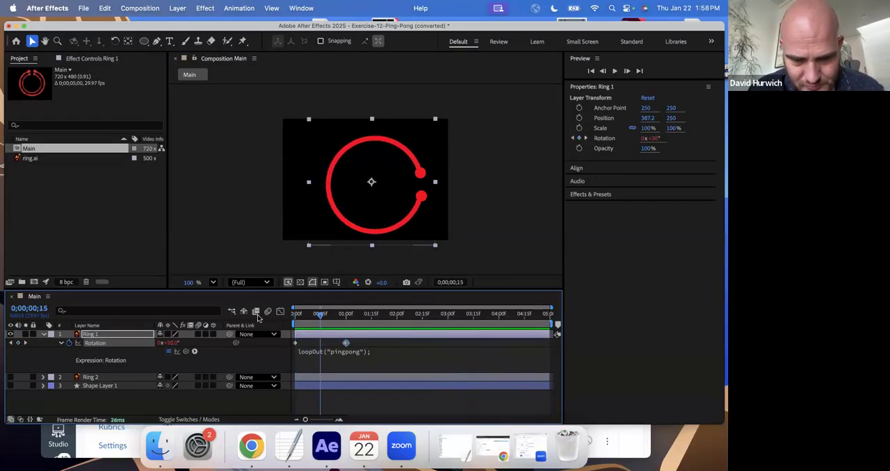
- Collapse Ring 1's properties, make Ring 2 visible again, and scrub both rings back to the composition's start
click(44, 335)
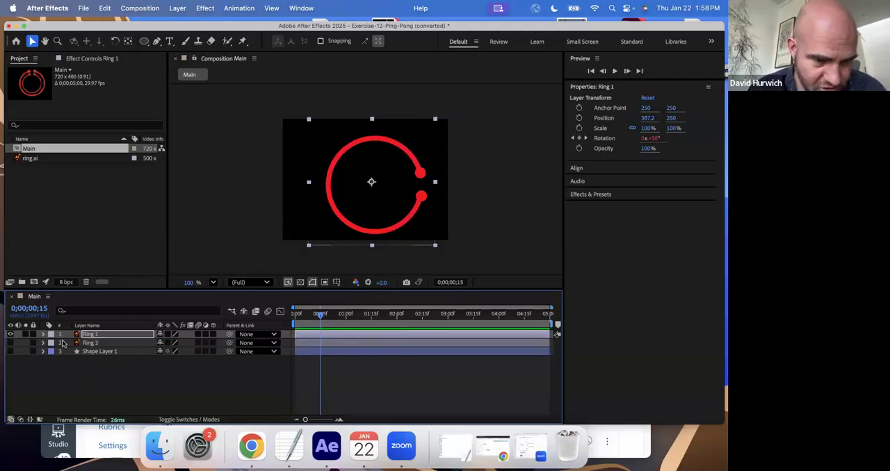
click(10, 342)
key(space)
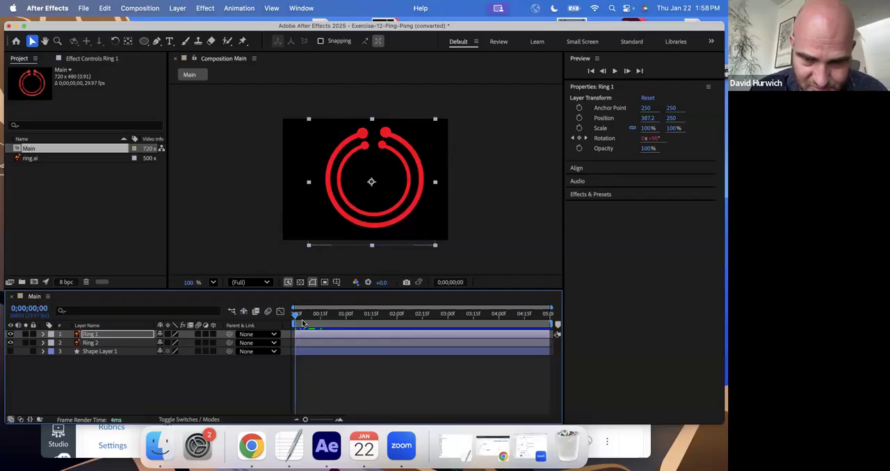
drag(397, 323, 216, 328)
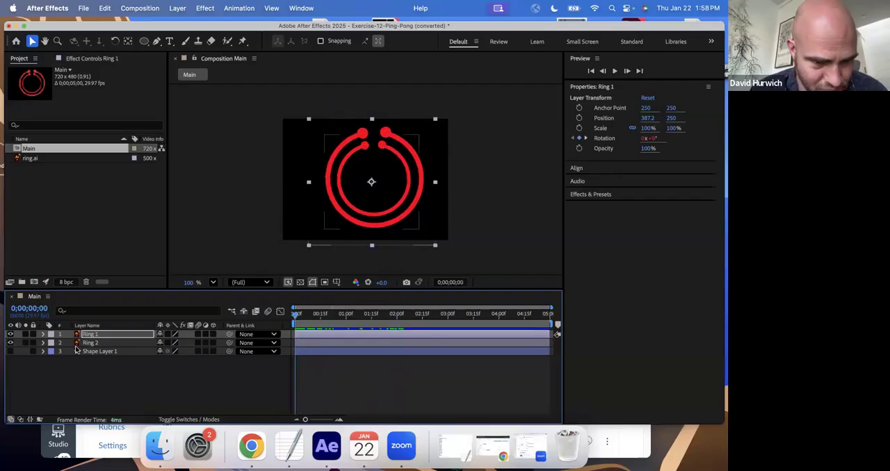
- Reveal Ring 2's animated Rotation property and add the expression loopOut(); to it
click(85, 343)
key(u)
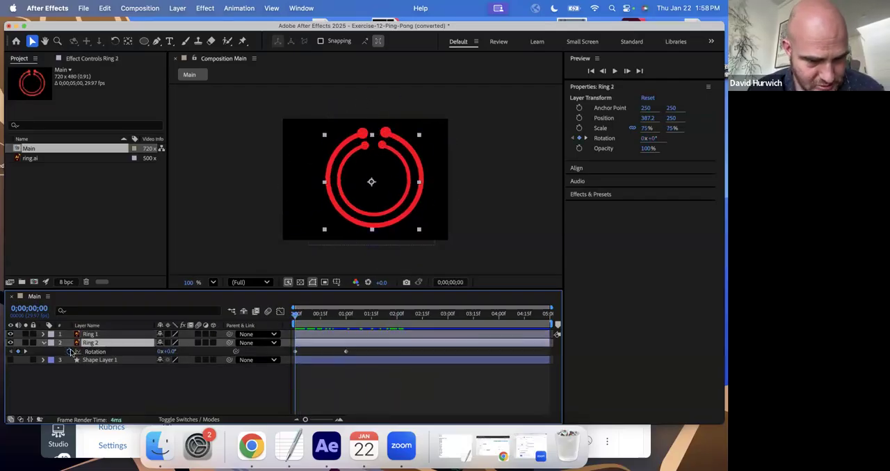
alt+click(70, 352)
text(loopOut)
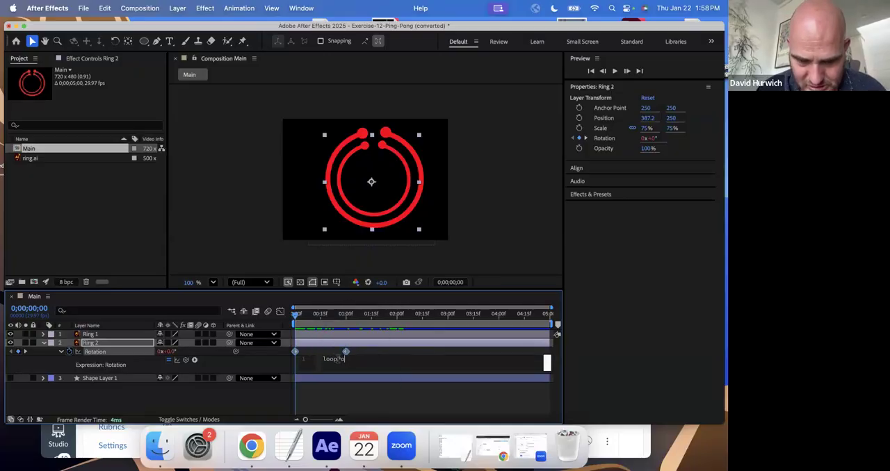
text(())
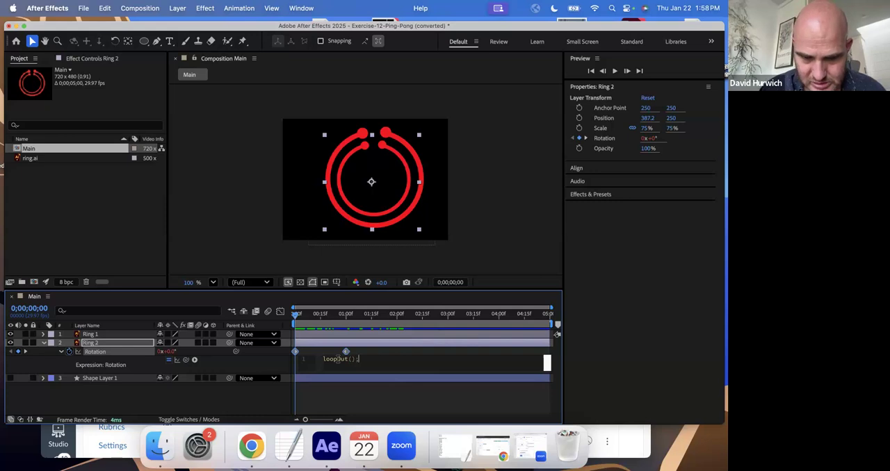
text(;)
- Hide Ring 1 and play back the composition to review Ring 2's looping rotation
click(10, 335)
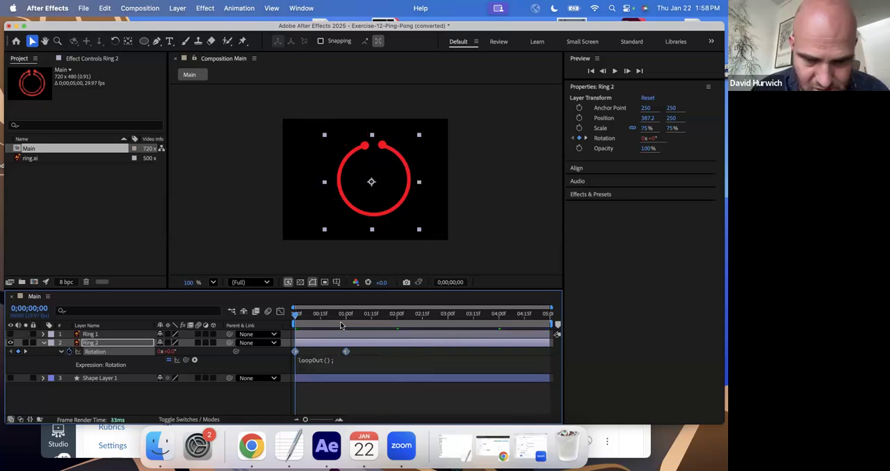
key(space)
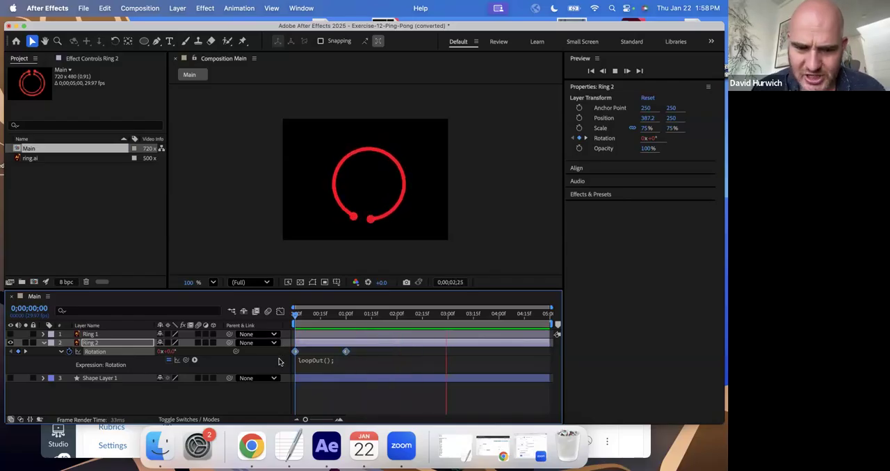
key(space)
- Change Ring 2's Rotation expression to loopOut("pingpong"); and play it back from the start
click(339, 360)
click(349, 359)
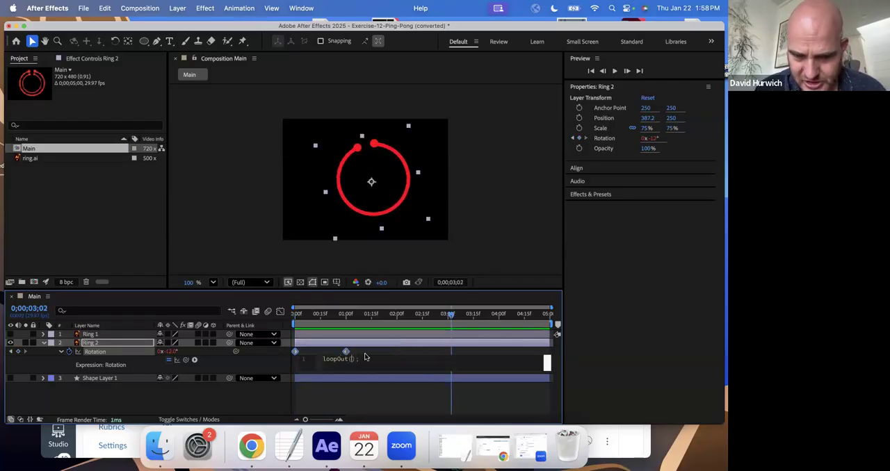
text("pingpong)
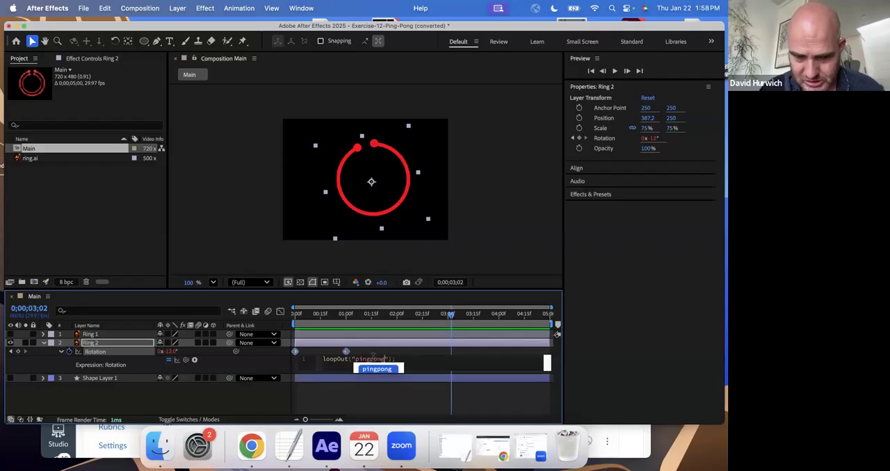
click(305, 319)
key(space)
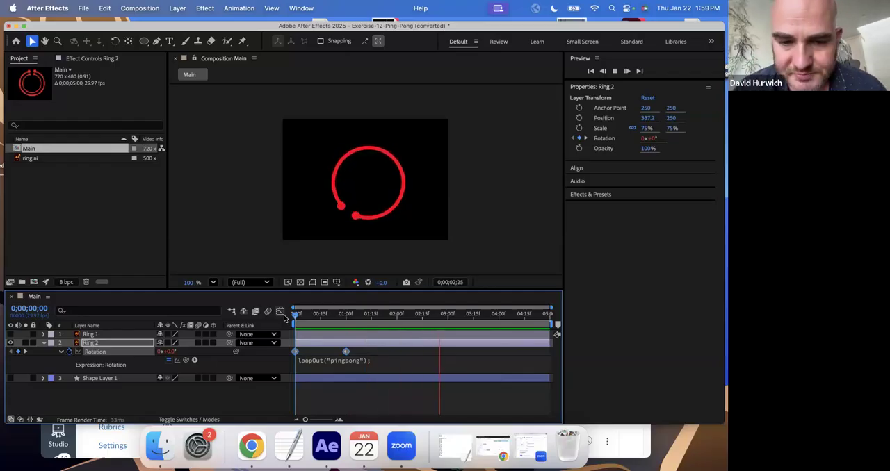
- Make Ring 1 and Shape Layer 1 visible during playback, stop the preview, and delete Shape Layer 1
click(10, 335)
click(10, 379)
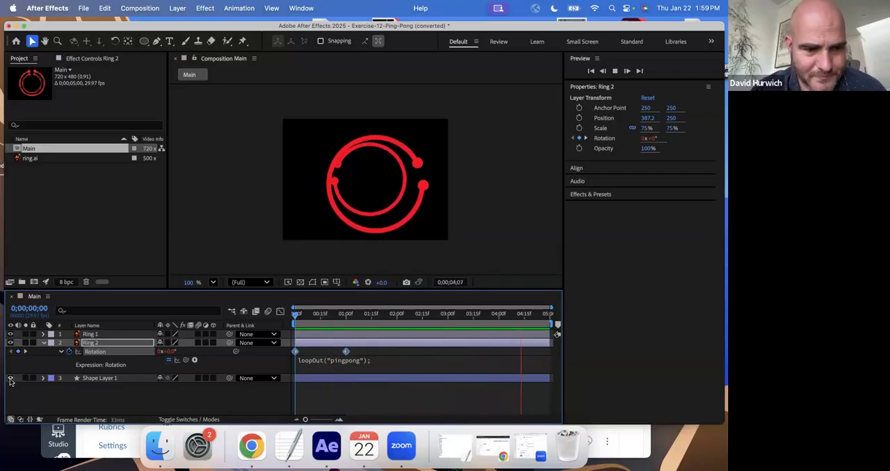
key(space)
click(104, 378)
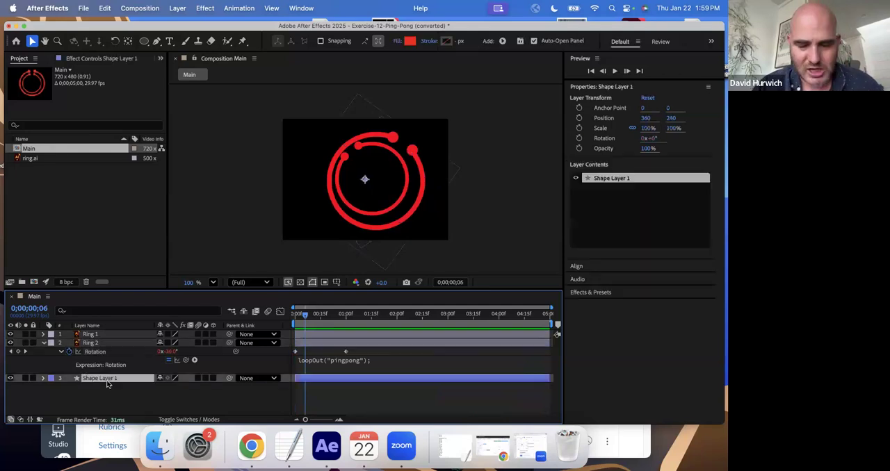
key(Delete)
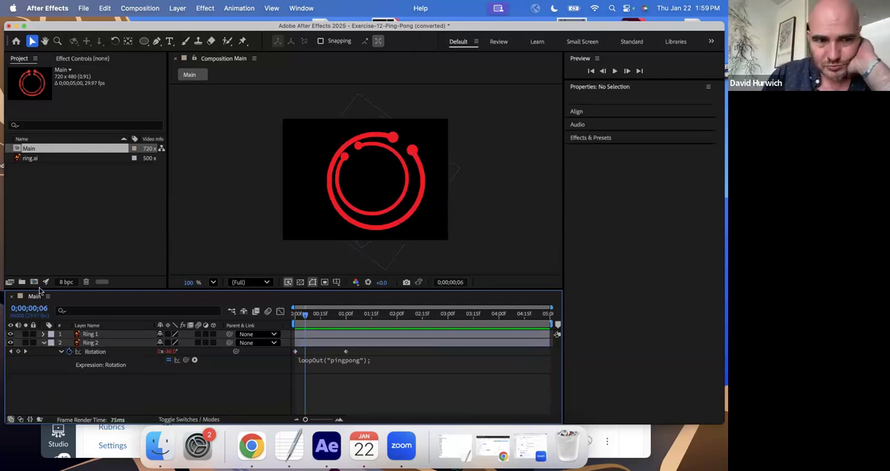
- Start opening another project and save the current one as Exercise-12-Ping-Pong (converted) in the Expression-Drills folder
click(83, 8)
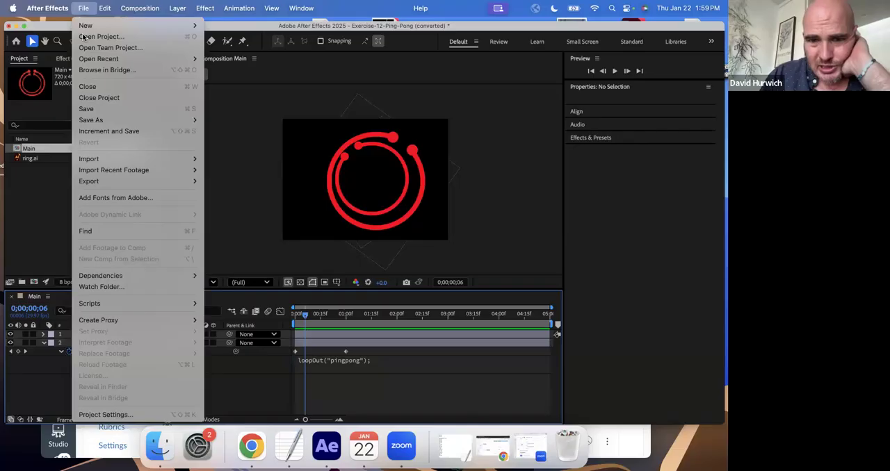
click(100, 40)
click(448, 259)
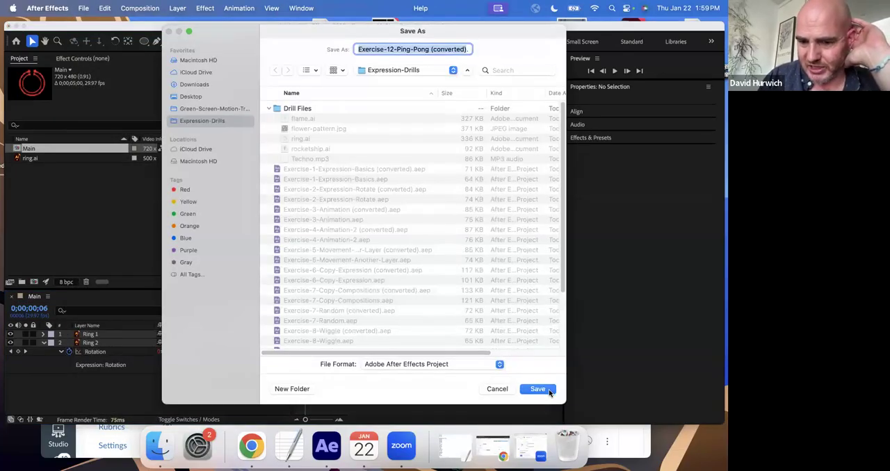
click(548, 390)
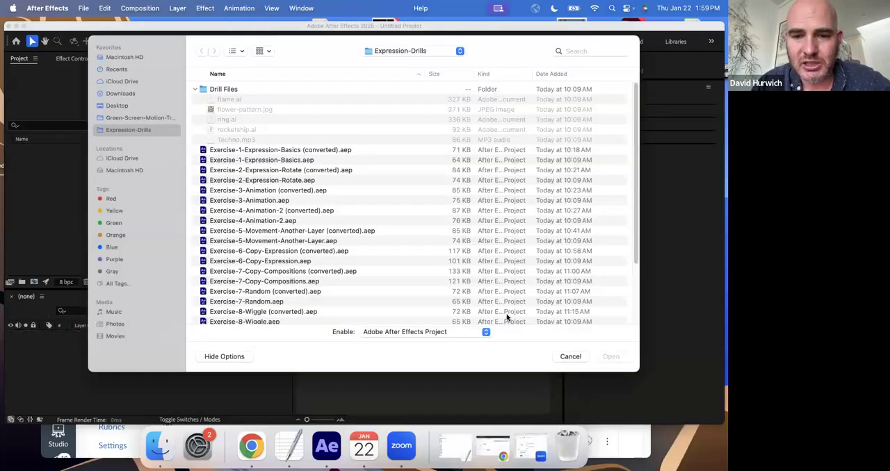
- Open Exercise-13-ChatGPT.aep from the Expression-Drills folder
drag(502, 50, 387, 46)
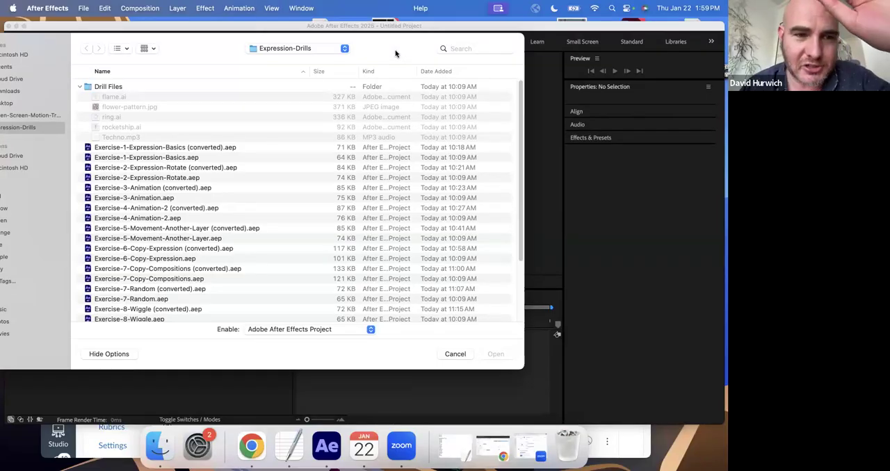
scroll(239, 204, down, 5)
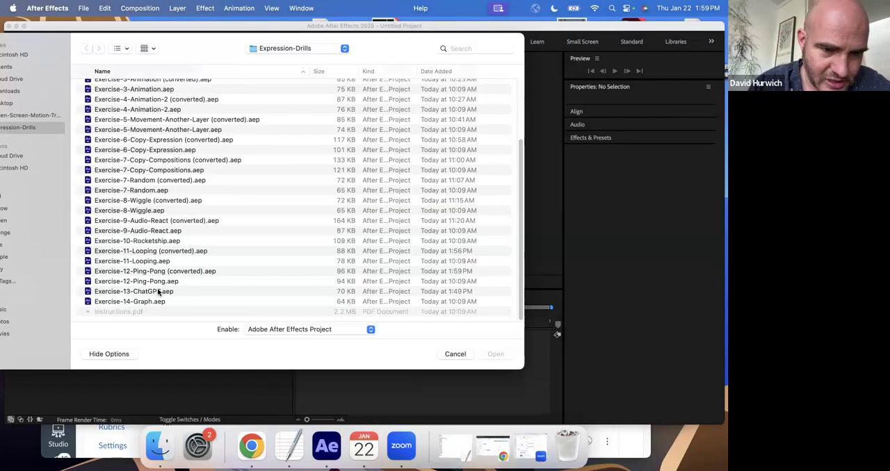
double_click(159, 292)
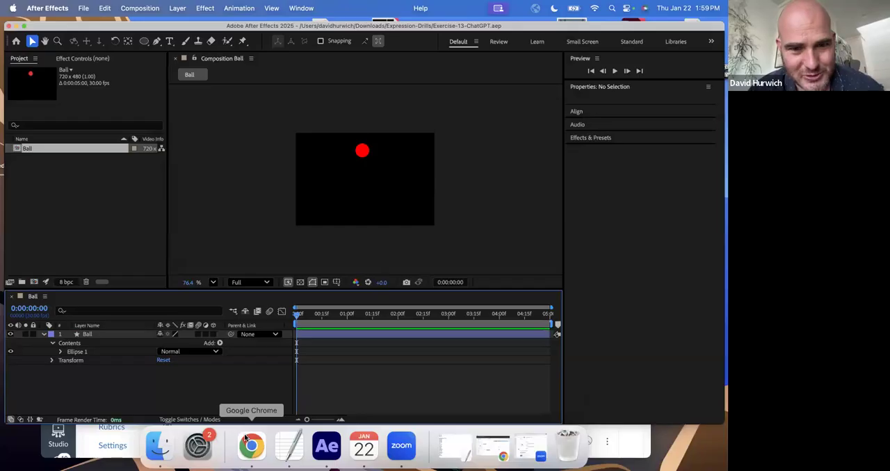
- Open a new browser tab in Google Chrome and return to After Effects
click(251, 444)
key(super+t)
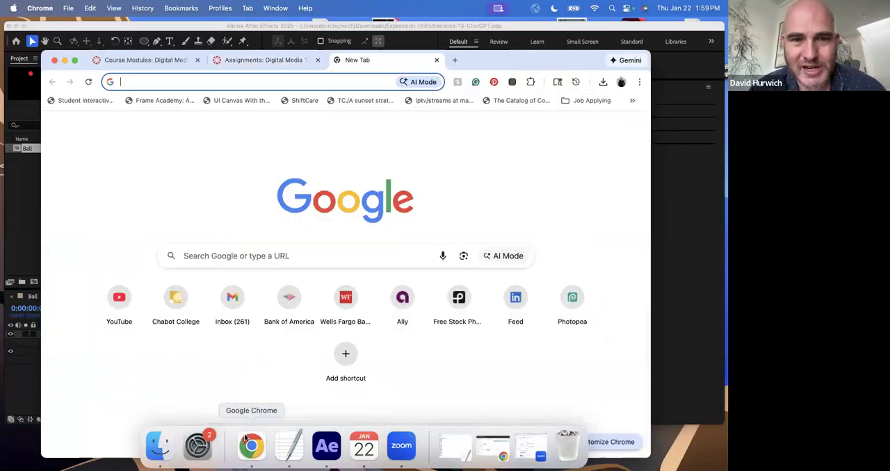
click(33, 245)
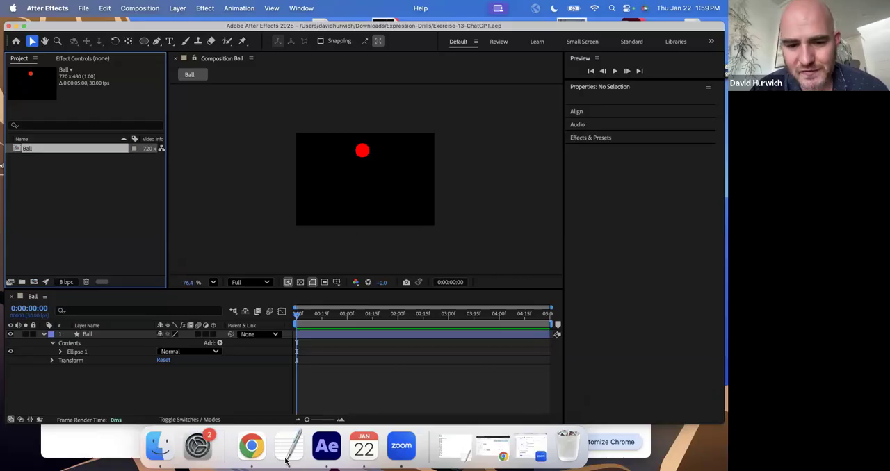
- Switch to Google Chrome, search for "chatgpt", and open the official ChatGPT website
click(251, 446)
text(chatgpt)
key(Return)
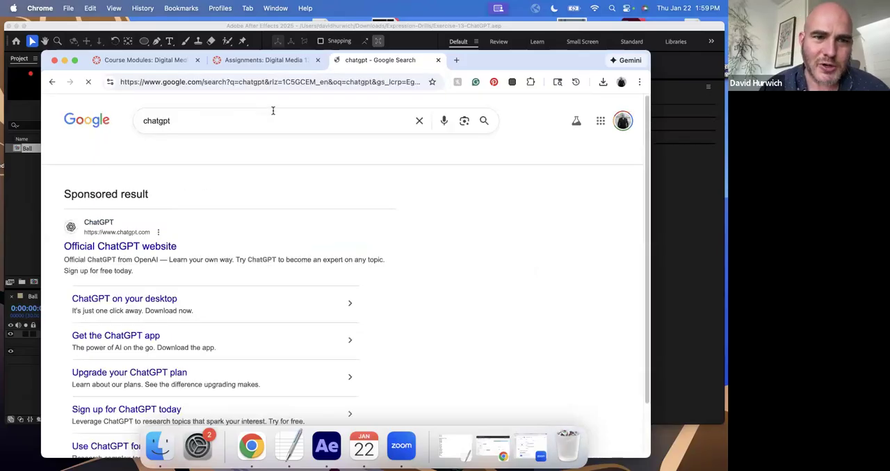
click(159, 245)
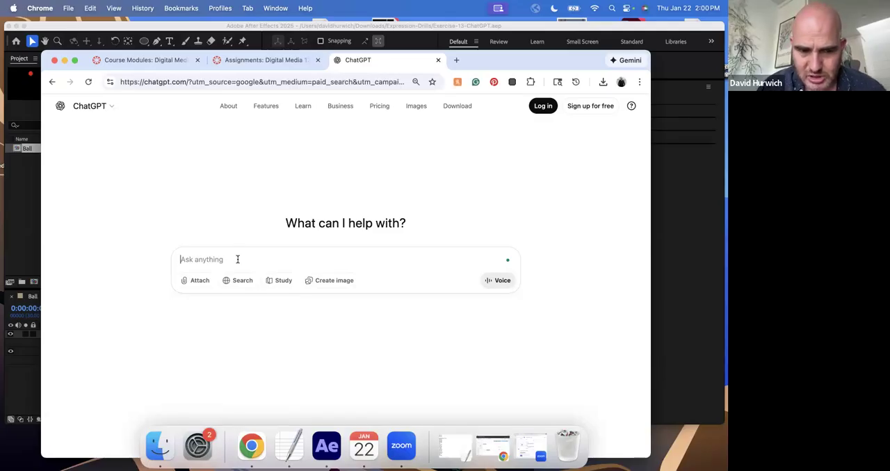
- Ask ChatGPT to "use After Effects expressions to make a ball fall and bounce" and go through its answer
text(use)
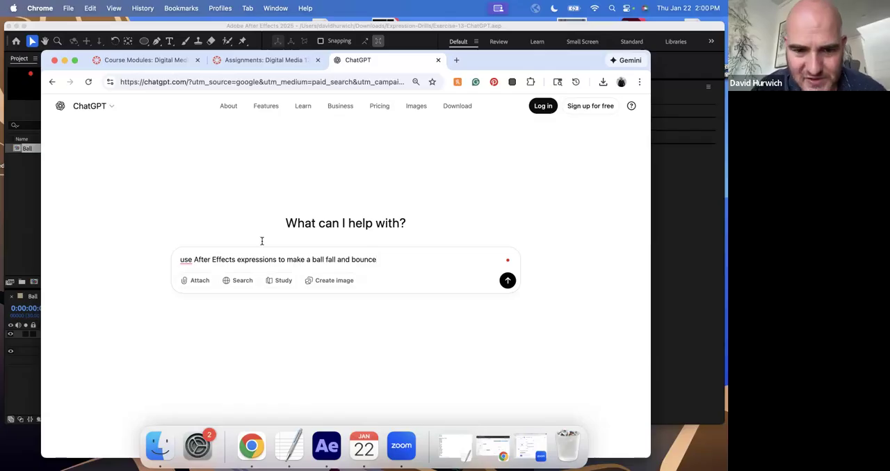
click(508, 281)
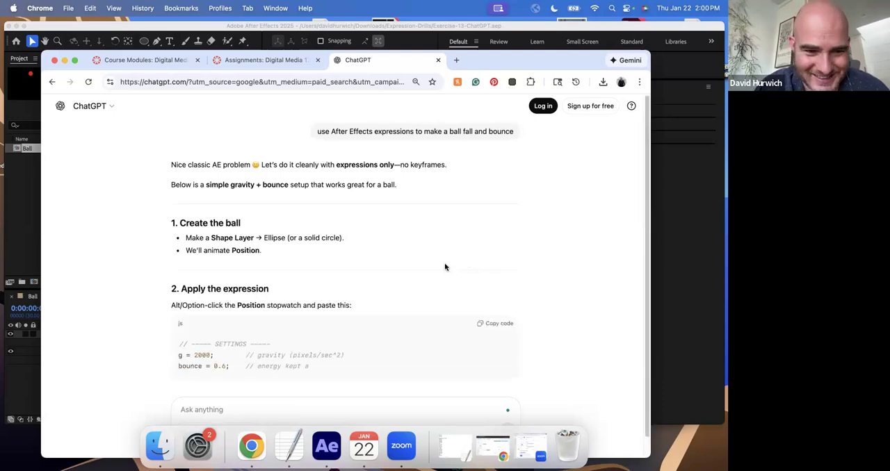
scroll(443, 260, down, 2)
scroll(443, 258, down, 3)
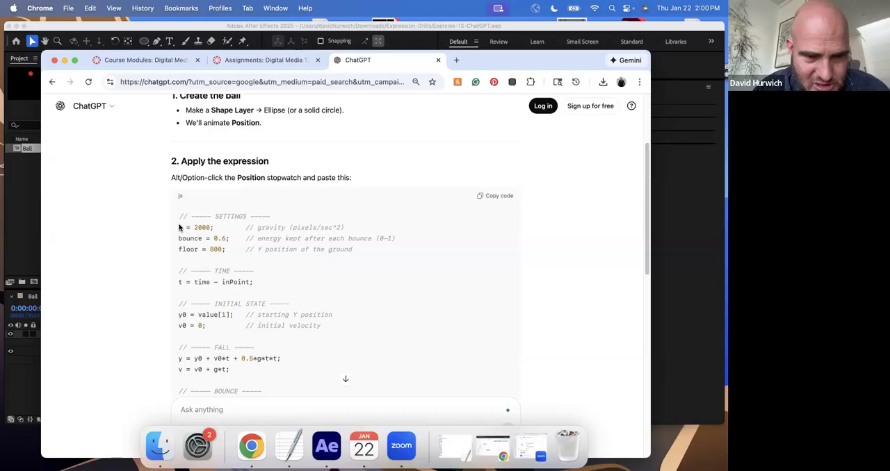
drag(179, 218, 286, 223)
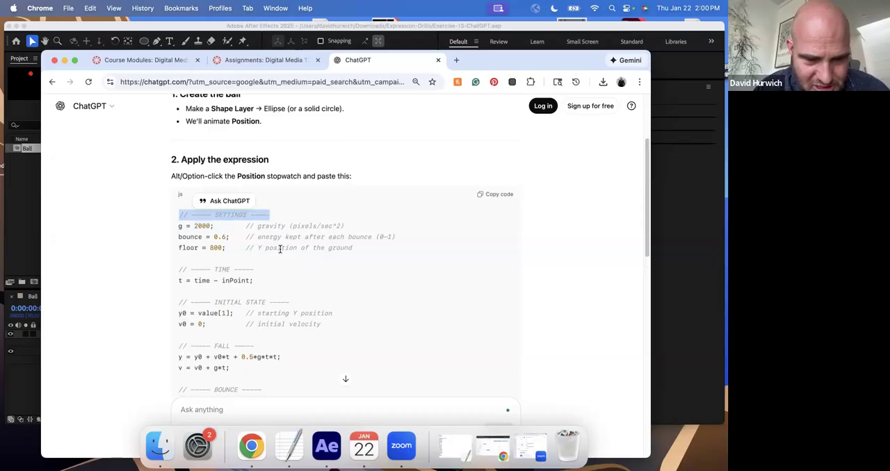
scroll(281, 246, down, 5)
scroll(280, 251, down, 2)
scroll(280, 252, up, 1)
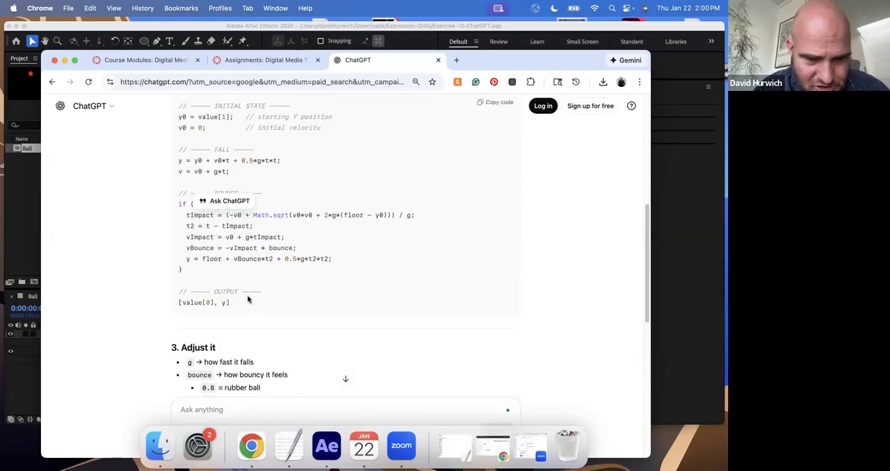
drag(246, 303, 193, 120)
scroll(233, 205, up, 2)
click(228, 180)
- Copy the whole Position expression from ChatGPT's code block, from the SETTINGS comment through [value[0], y]
scroll(192, 159, up, 2)
scroll(190, 156, up, 1)
drag(179, 167, 304, 373)
scroll(307, 370, down, 3)
scroll(306, 367, down, 1)
scroll(338, 361, down, 1)
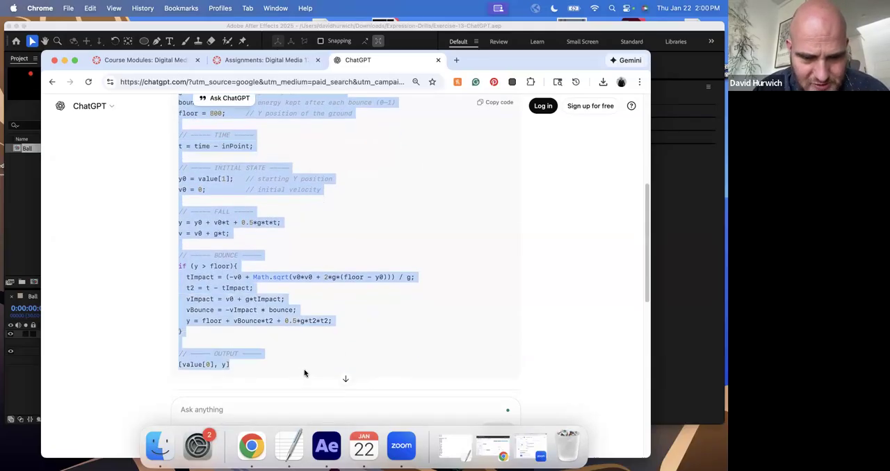
- Switch to After Effects and reveal the Ball layer's Position property
click(325, 446)
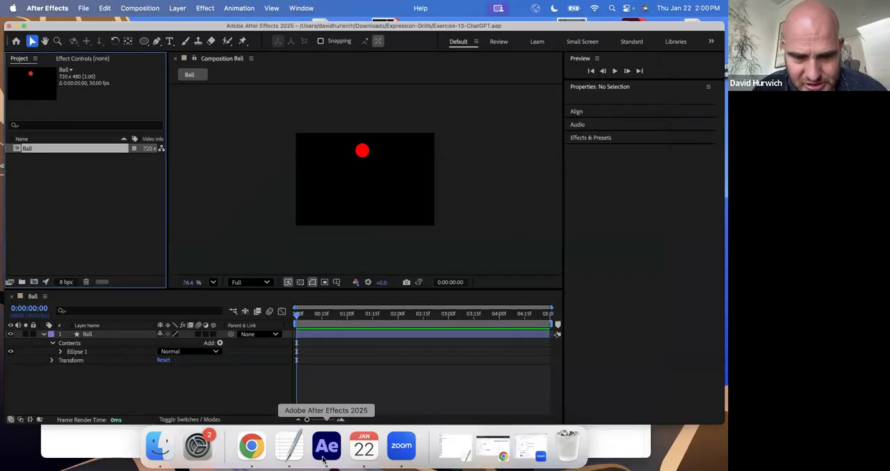
click(83, 335)
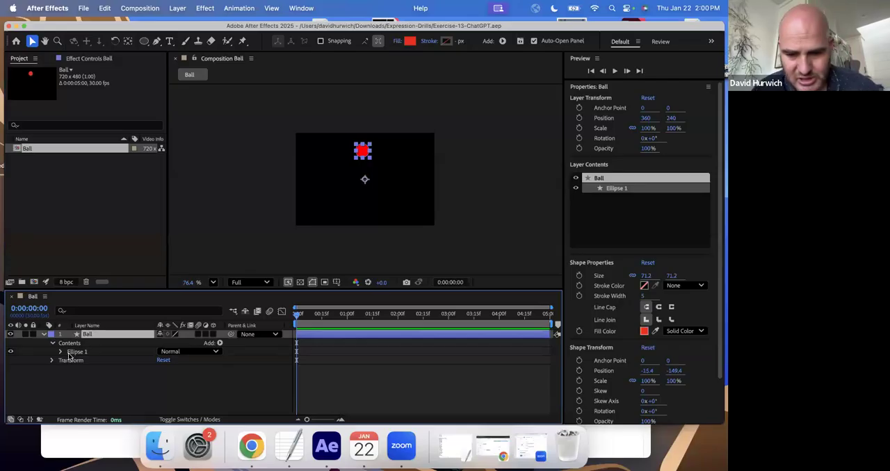
key(p)
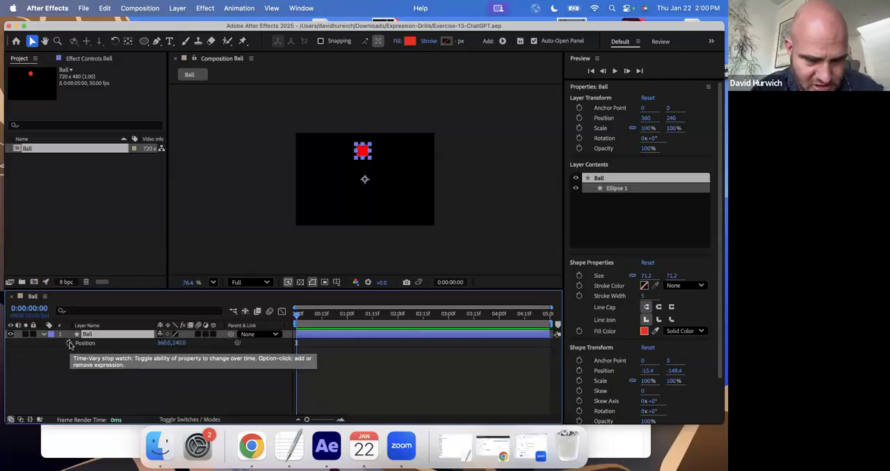
- Add an expression to Ball's Position, replace the default text with the copied ChatGPT bounce code, and play back the composition
alt+click(70, 343)
key(alt+shift+Left)
key(alt+shift+Left)
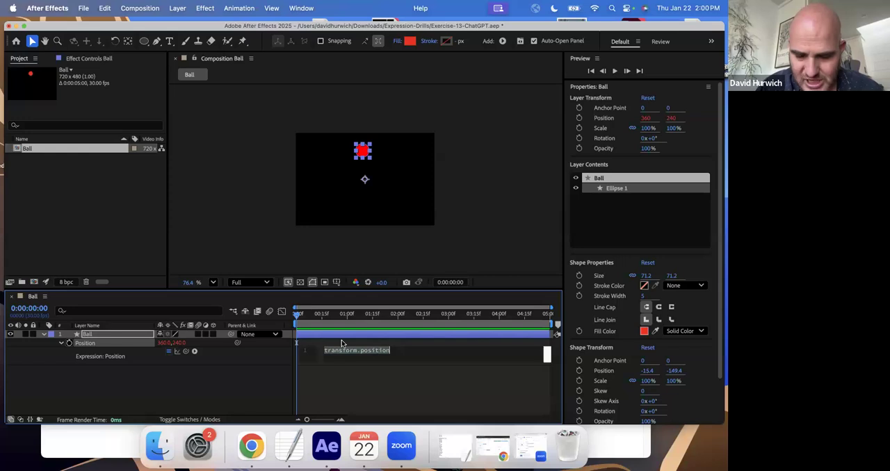
key(BackSpace)
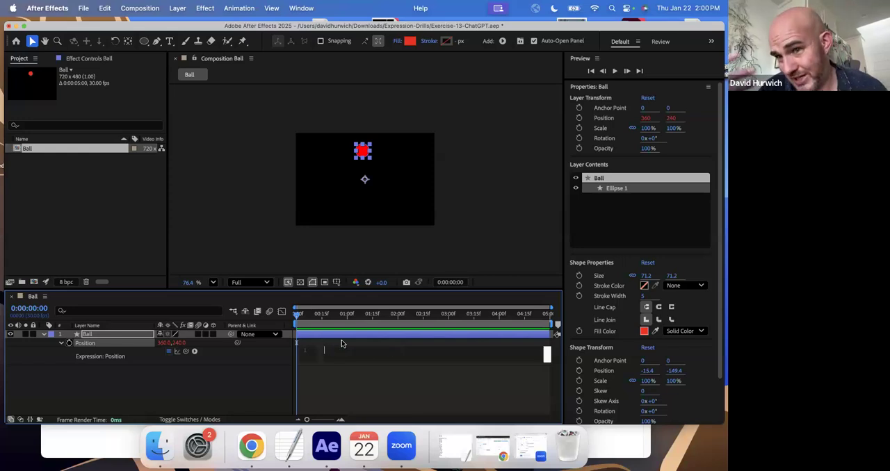
key(super+v)
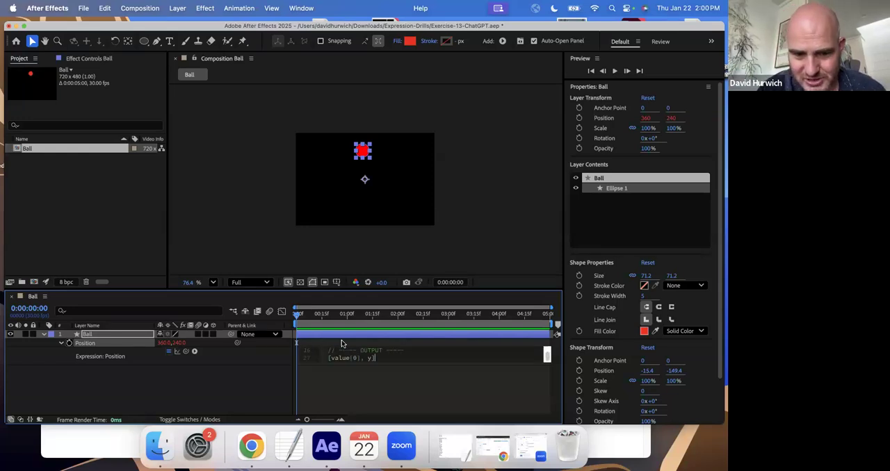
click(339, 374)
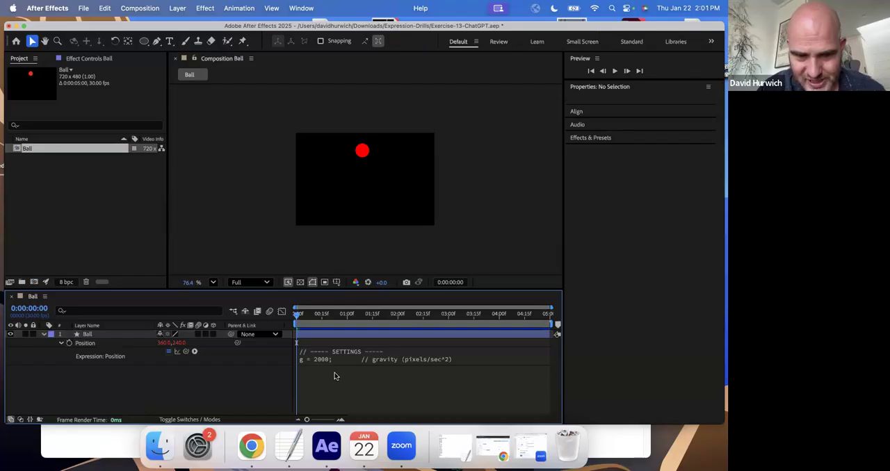
key(space)
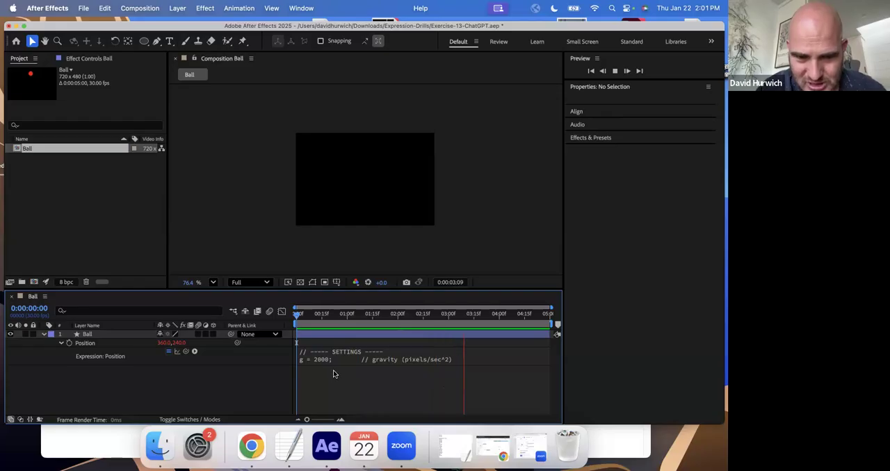
- Stop the bounce playback, return to the first frame, and check the Ball composition's height in Composition Settings without changing anything
key(space)
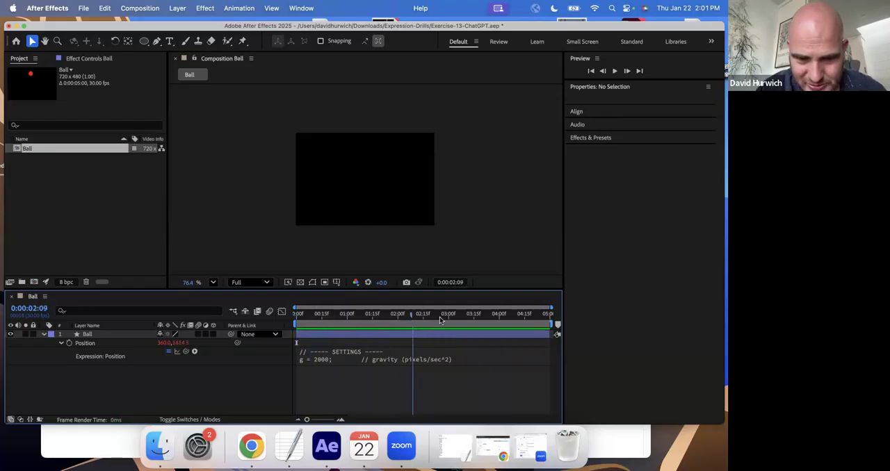
key(space)
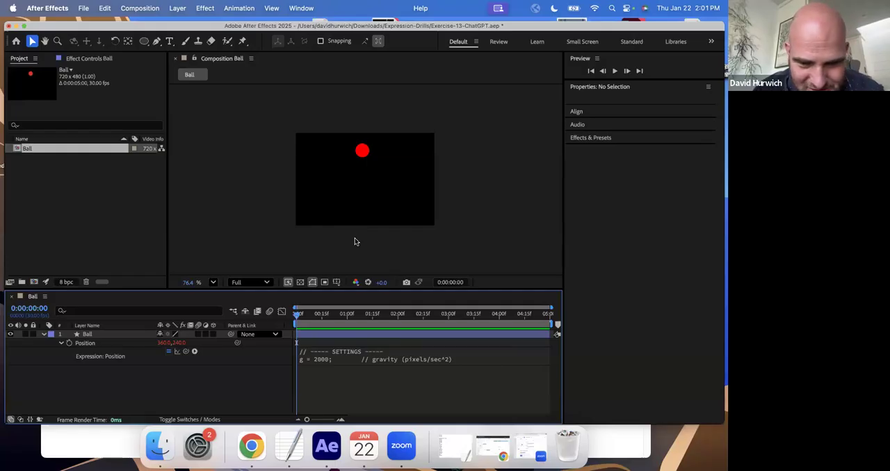
click(179, 8)
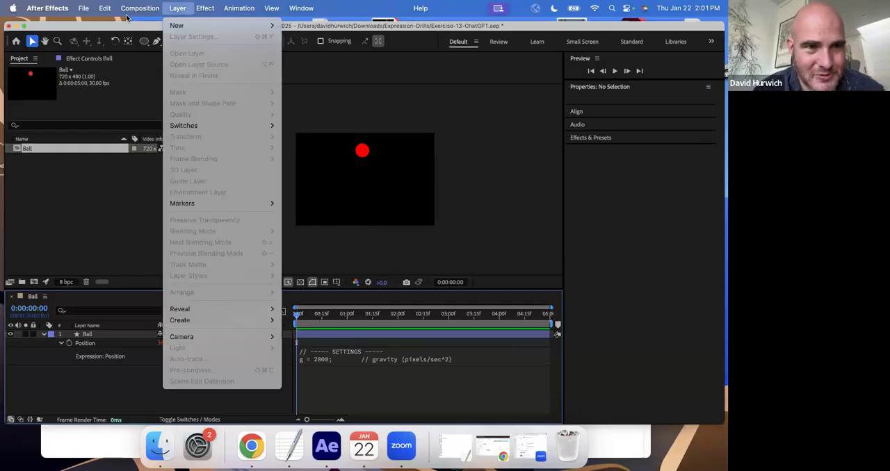
click(160, 43)
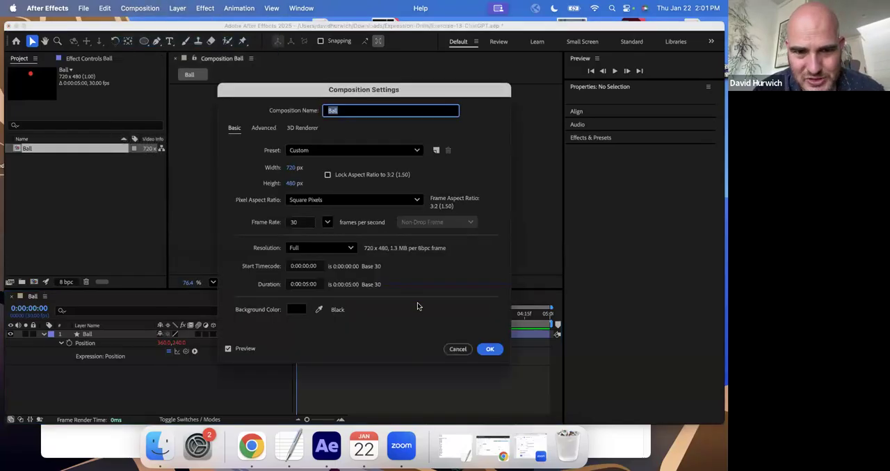
click(457, 349)
- Switch to Chrome and read ChatGPT's notes on adjusting the g, bounce and floor settings
click(256, 439)
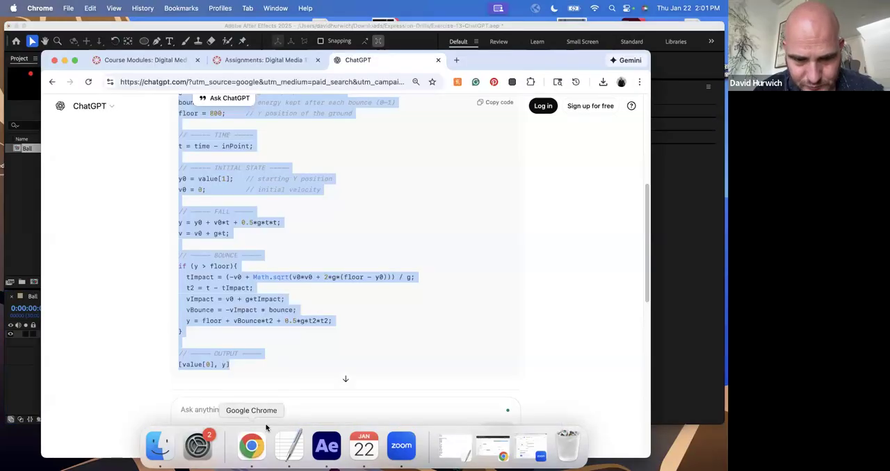
scroll(243, 328, down, 5)
scroll(246, 334, down, 10)
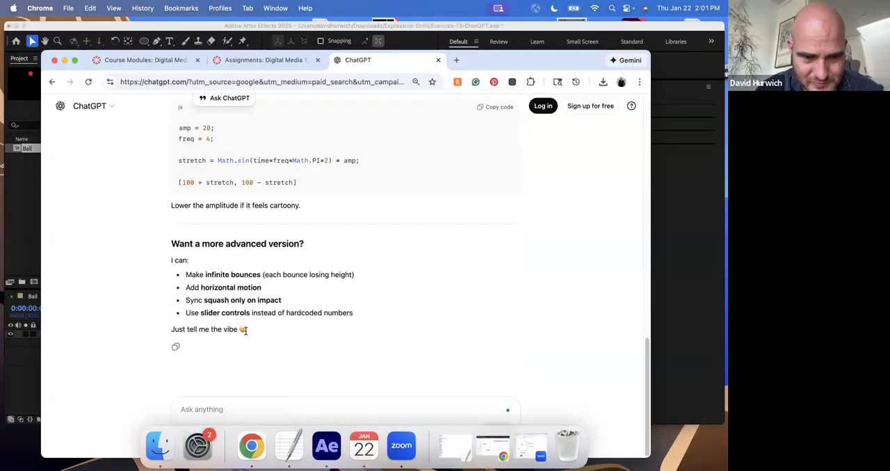
scroll(245, 331, up, 5)
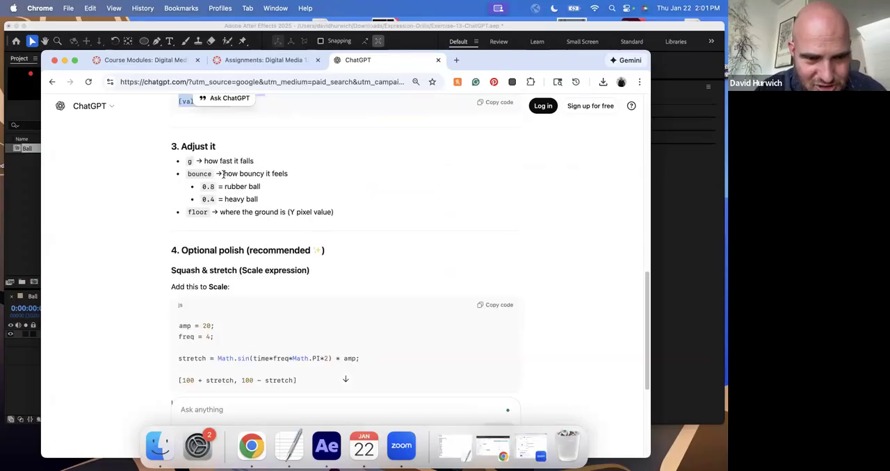
scroll(237, 195, down, 1)
drag(219, 201, 343, 208)
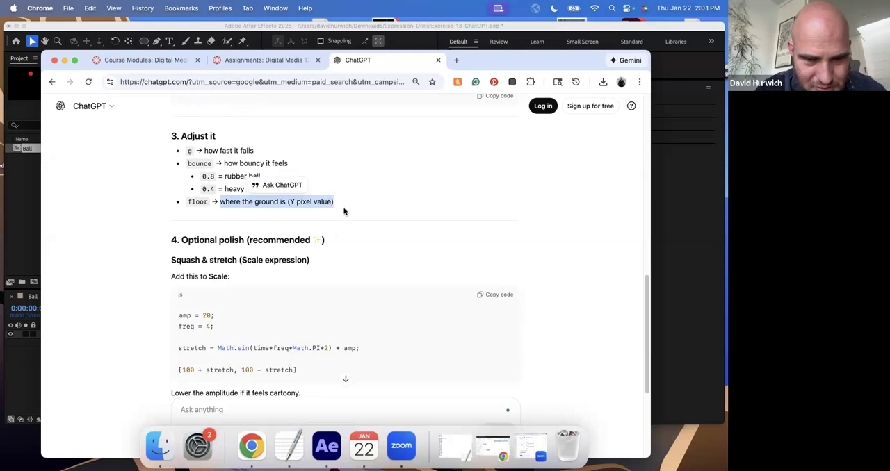
scroll(343, 210, up, 3)
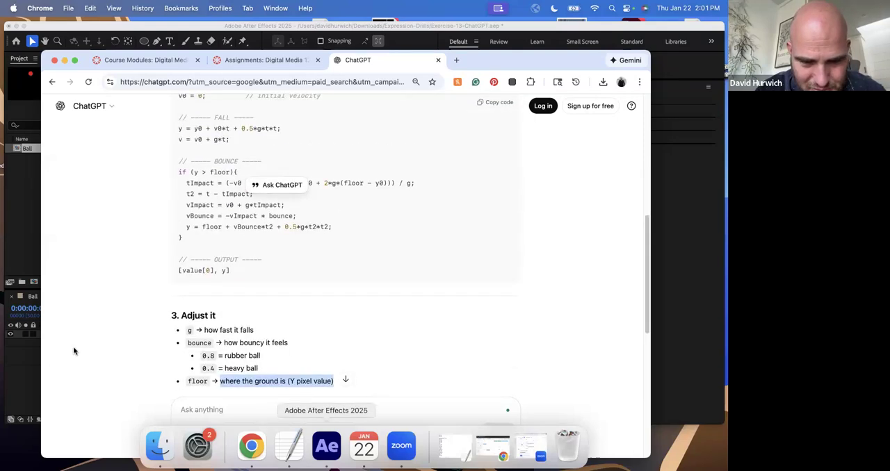
- Switch to After Effects, set floor to 480 in Ball's Position expression, and play back the composition from the start
click(27, 273)
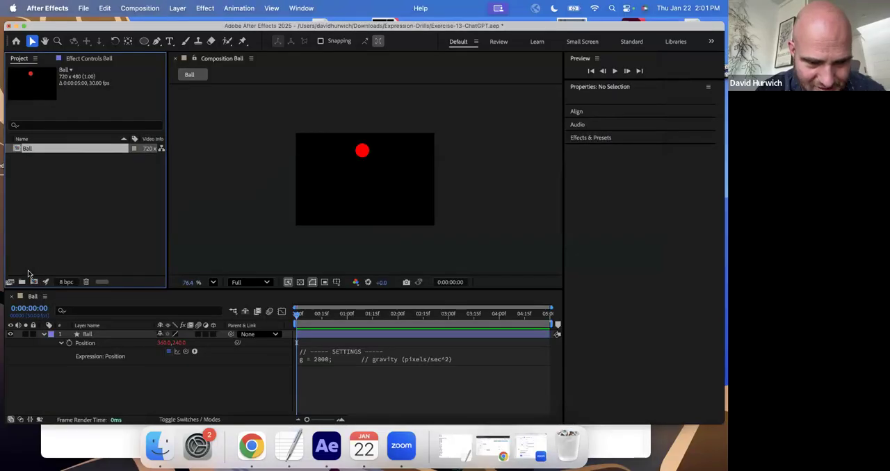
click(367, 360)
scroll(371, 368, down, 3)
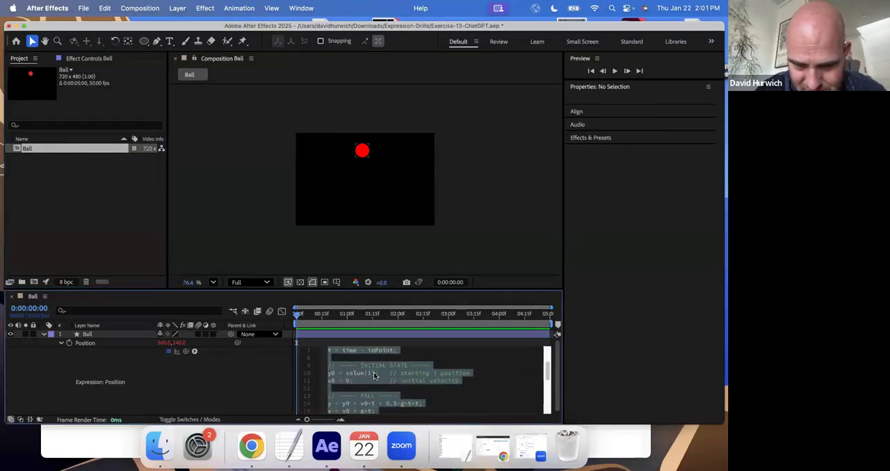
scroll(376, 378, down, 2)
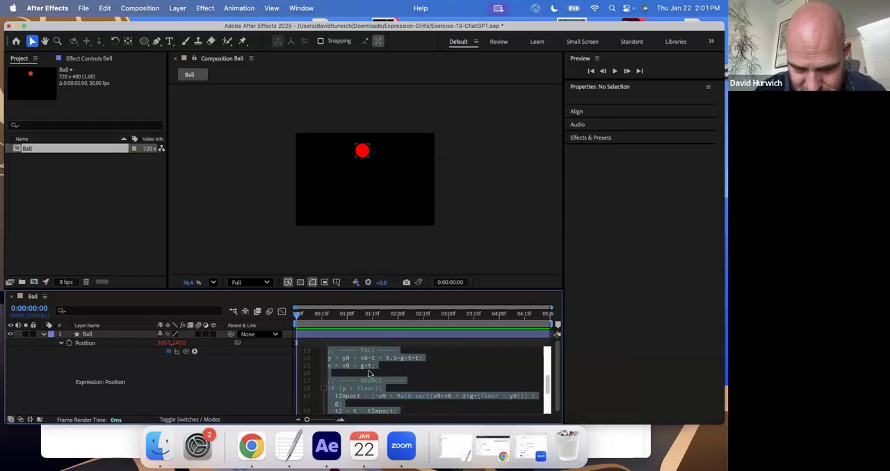
scroll(369, 374, up, 1)
scroll(376, 369, up, 5)
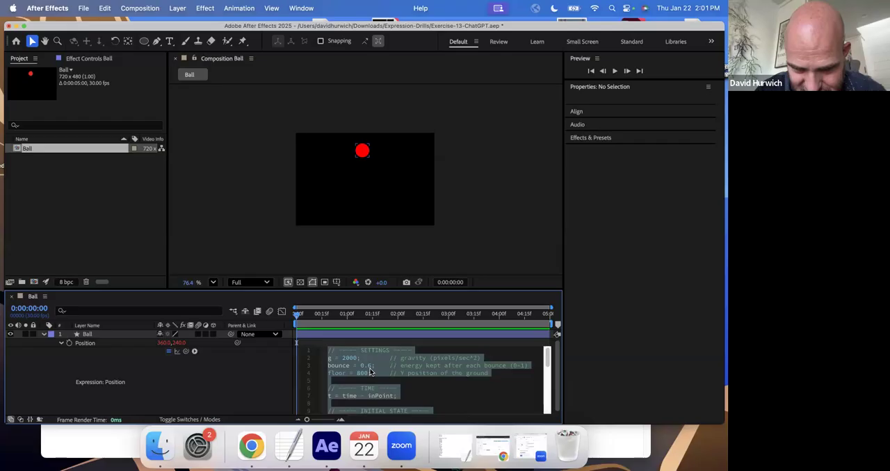
click(371, 373)
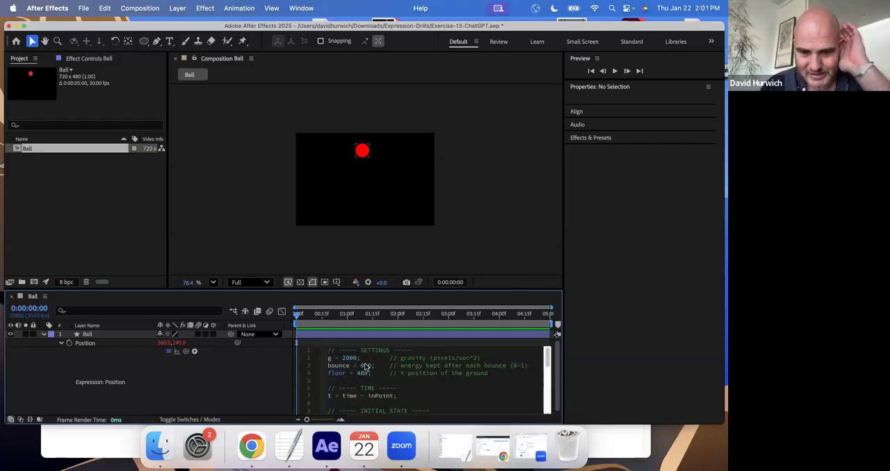
drag(355, 317, 256, 307)
key(space)
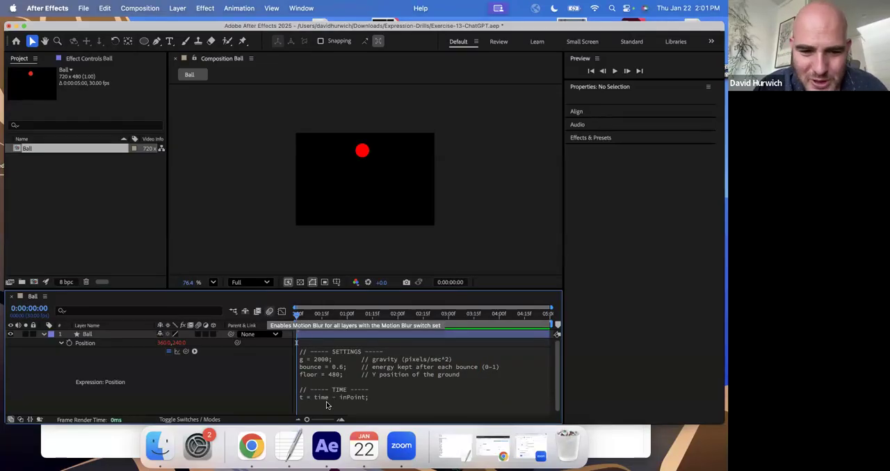
- Switch to Chrome and ask ChatGPT to "write an after effects expression that makes a shape explode"
click(252, 449)
scroll(300, 109, up, 10)
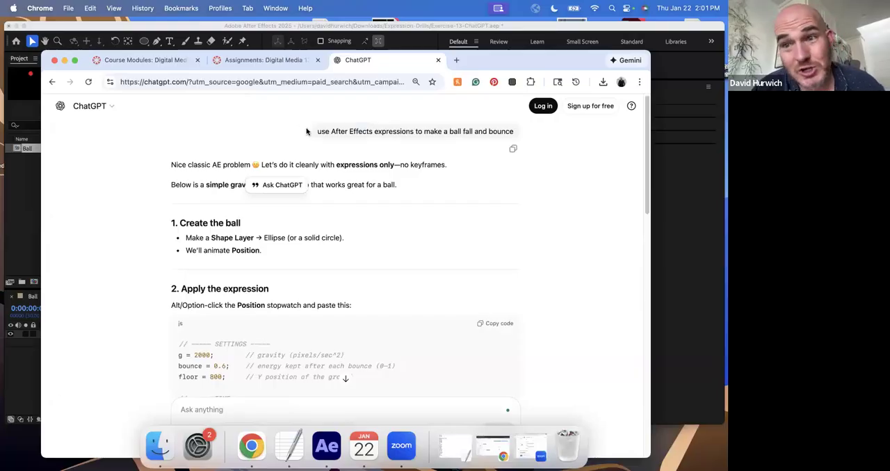
scroll(289, 271, down, 15)
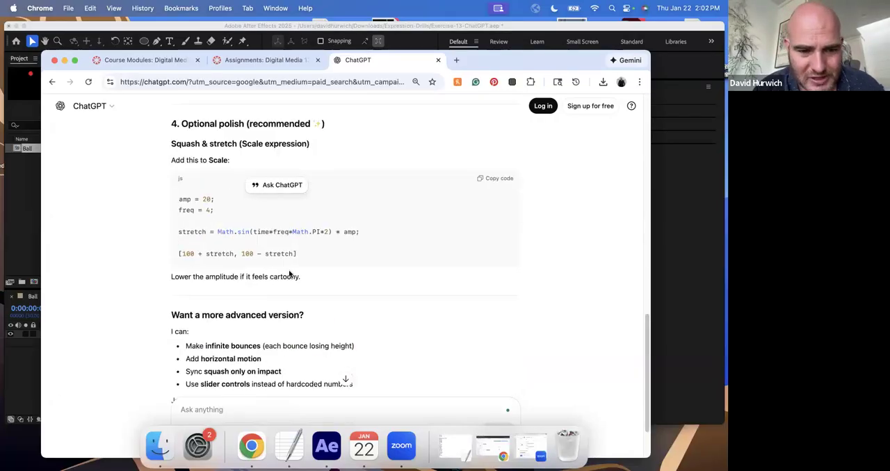
drag(478, 66, 483, 22)
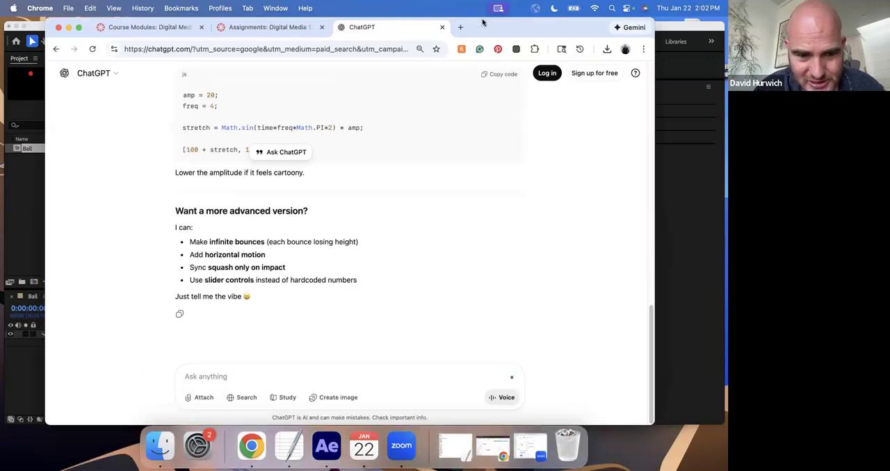
click(240, 374)
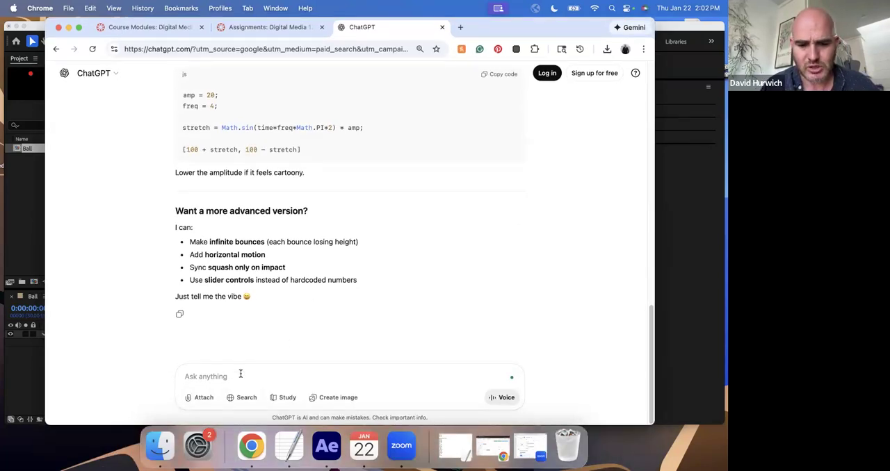
text(write an after effec)
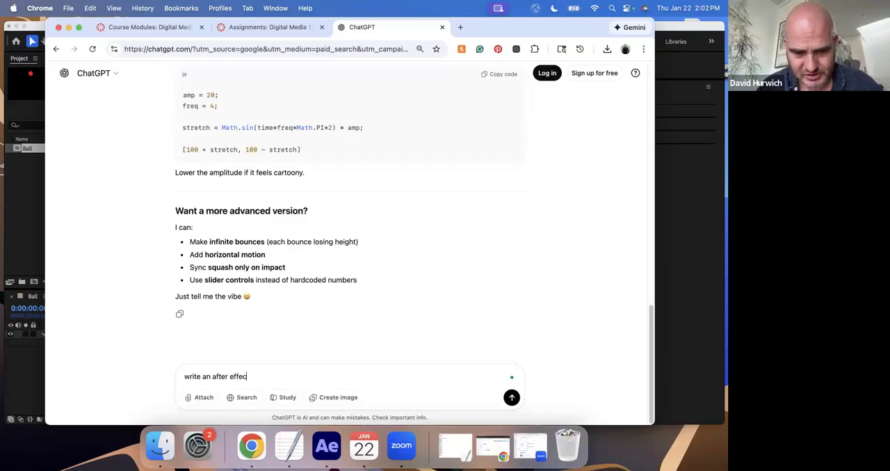
text(ts expression that makes a r)
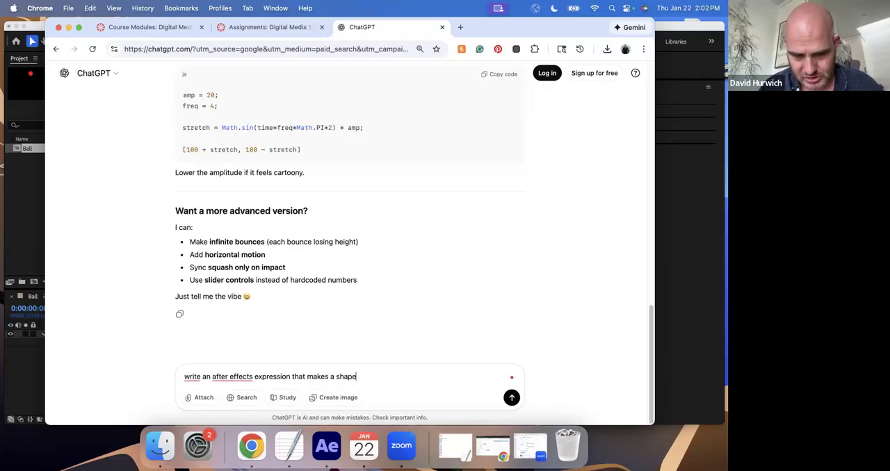
text(hape explode)
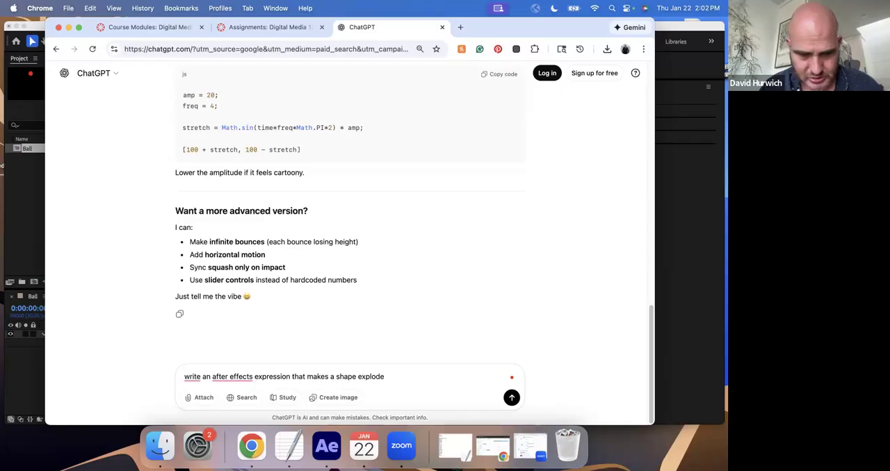
key(Return)
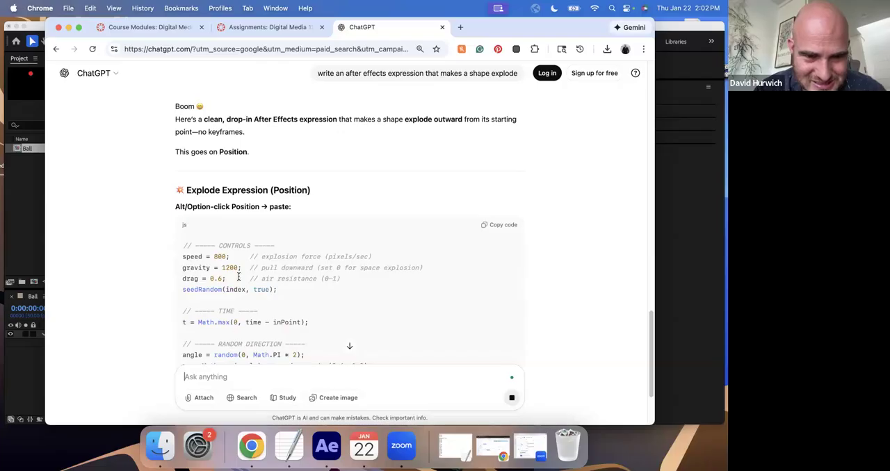
- Copy the whole explode expression from ChatGPT's code block, from the CONTROLS comment through value + [x, y];
scroll(239, 278, down, 5)
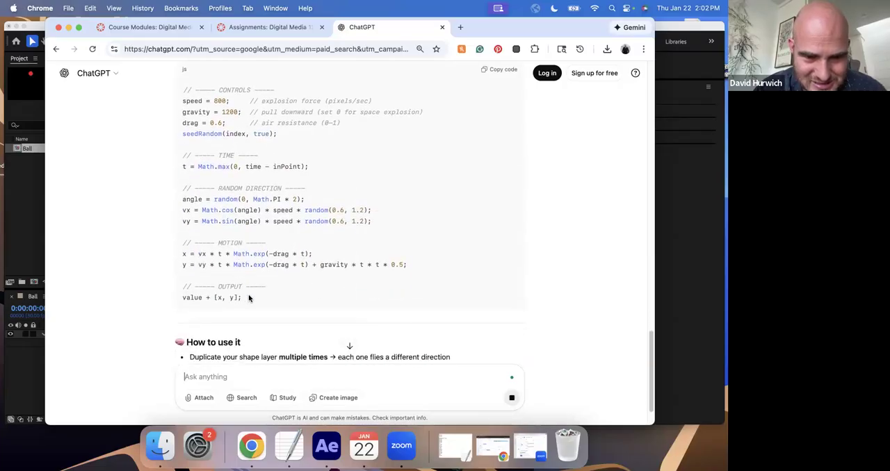
drag(250, 299, 183, 91)
scroll(189, 119, up, 2)
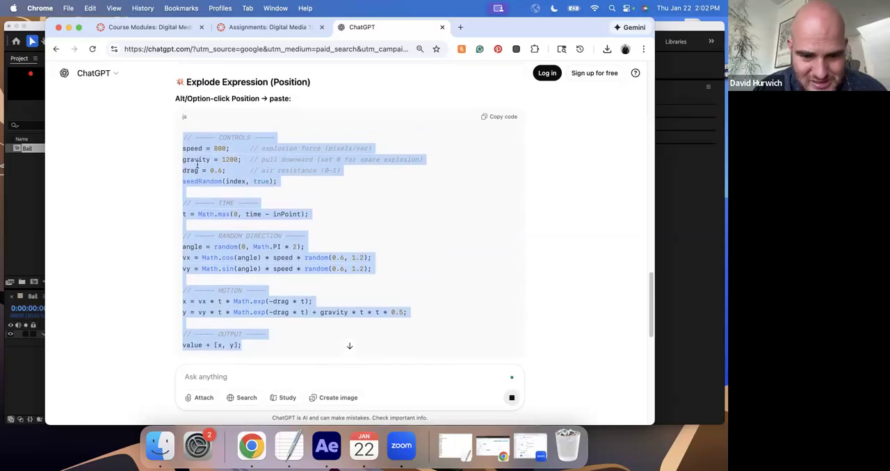
- Switch to After Effects, remove Ball's Position expression, and add a new one containing the copied ChatGPT explode code
click(324, 447)
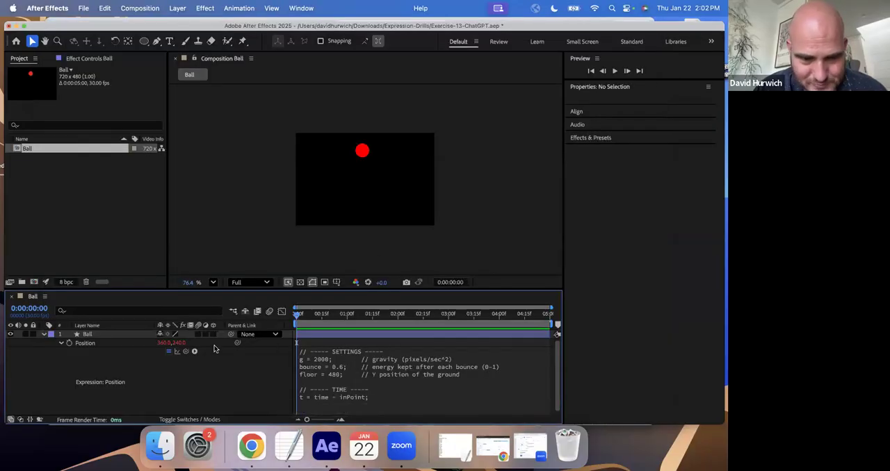
alt+click(69, 343)
alt+click(69, 343)
click(357, 346)
key(super+a)
key(super+v)
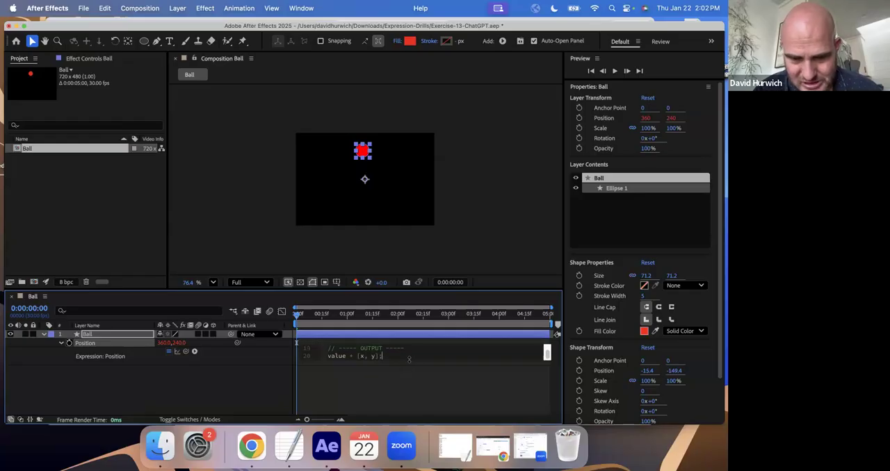
click(401, 373)
- Play back and scrub the Ball composition from the first frame to check the explode motion
click(301, 314)
click(295, 315)
key(space)
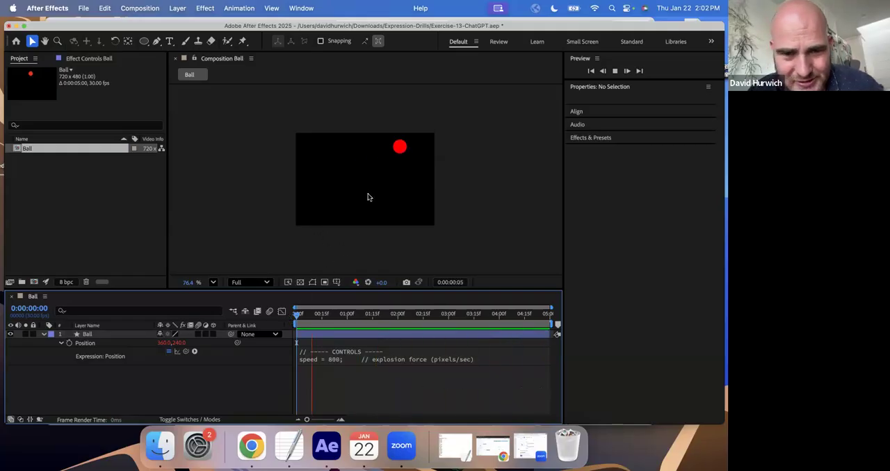
scroll(367, 198, down, 3)
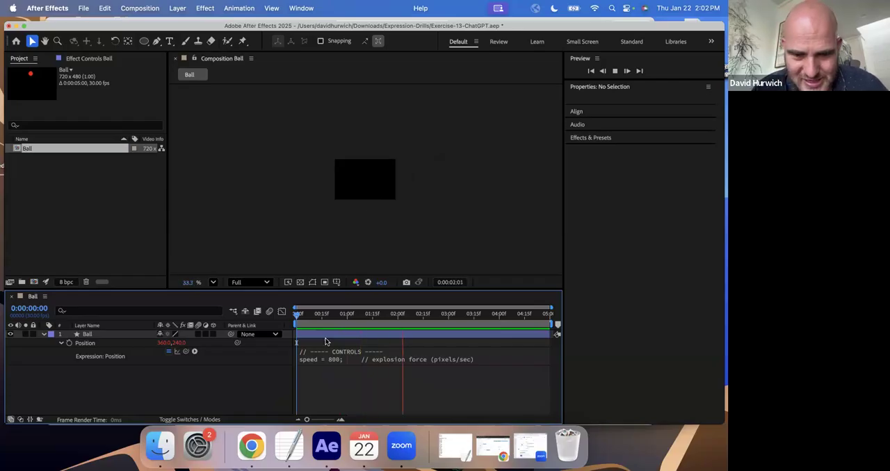
drag(303, 317, 262, 326)
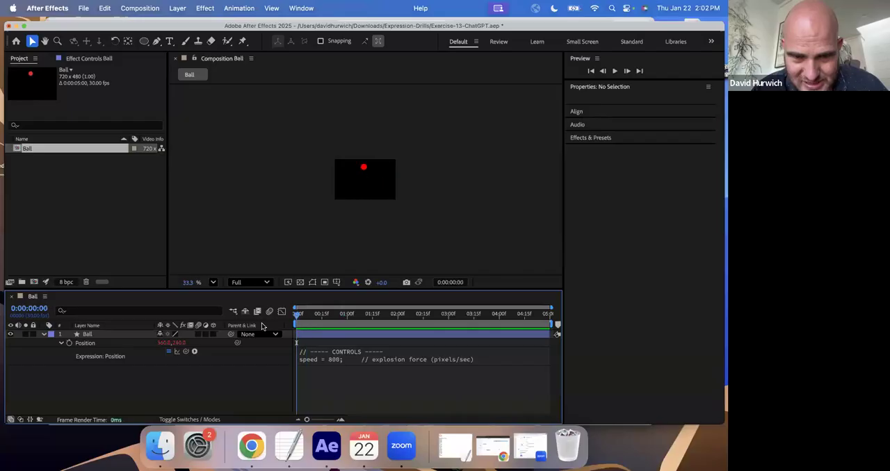
drag(341, 313, 250, 328)
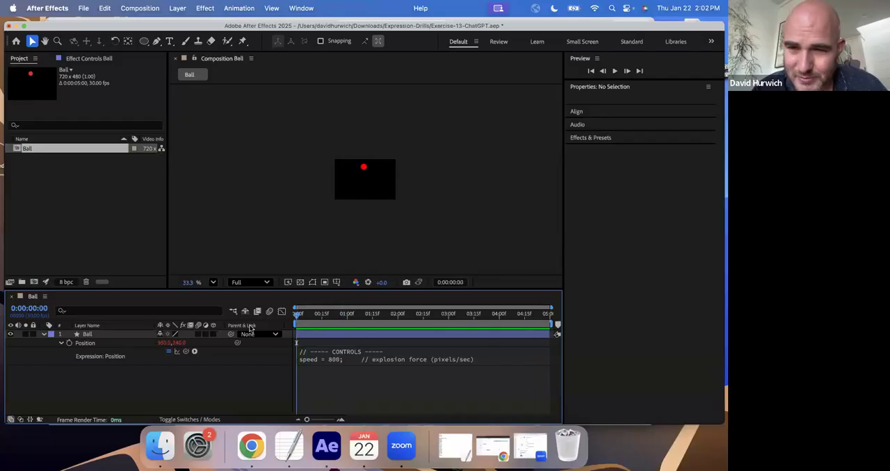
key(space)
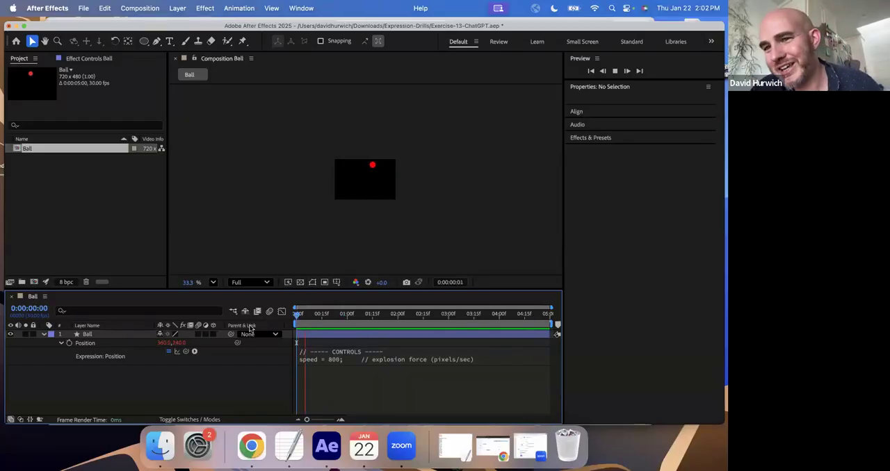
key(space)
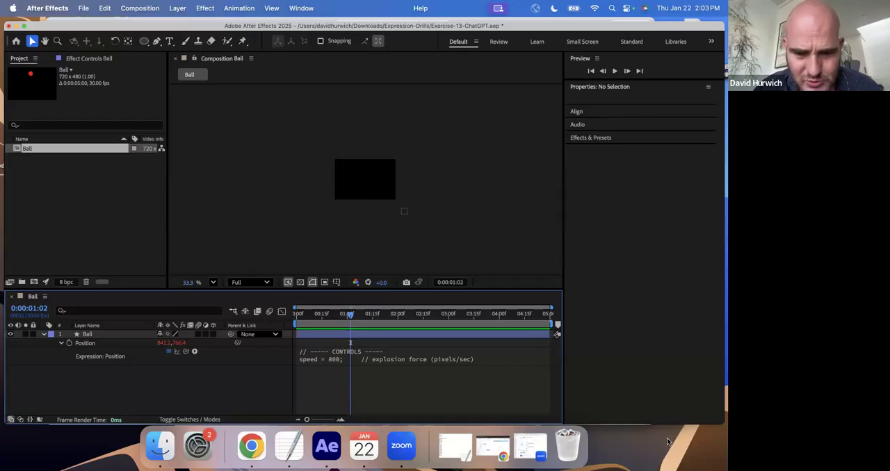
- Save the Exercise 13 project, then open the Exercise-14-Graph project and accept its conversion
key(super+s)
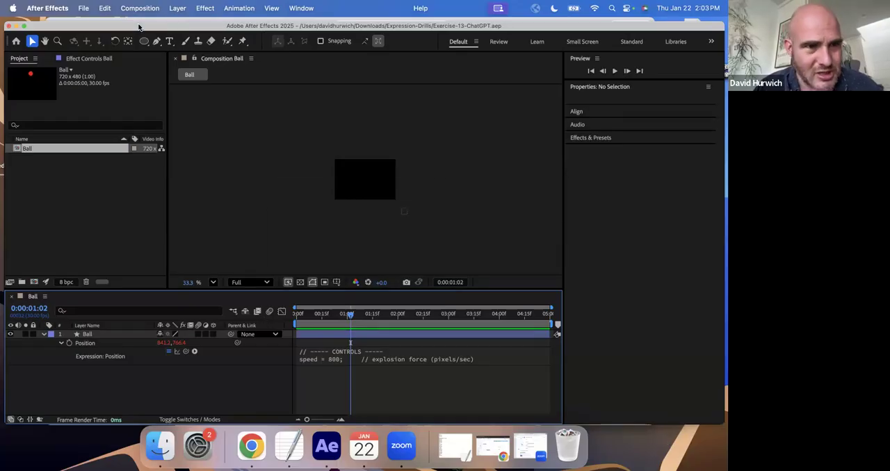
click(83, 8)
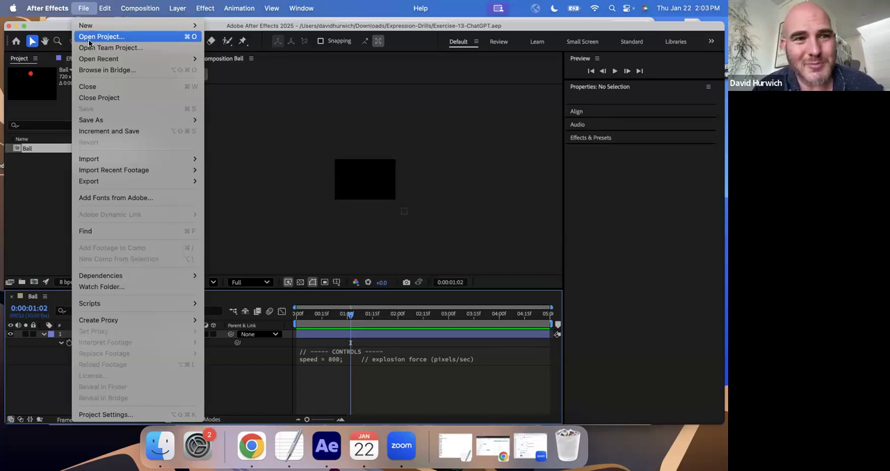
click(89, 39)
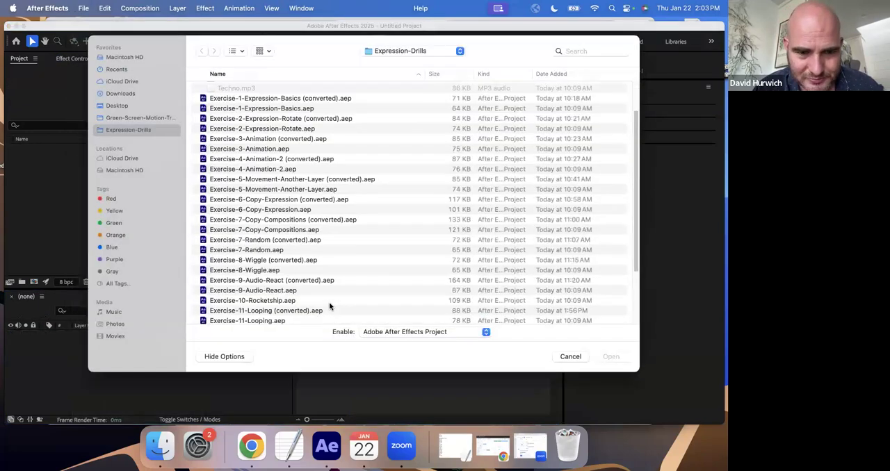
scroll(330, 305, down, 3)
double_click(257, 304)
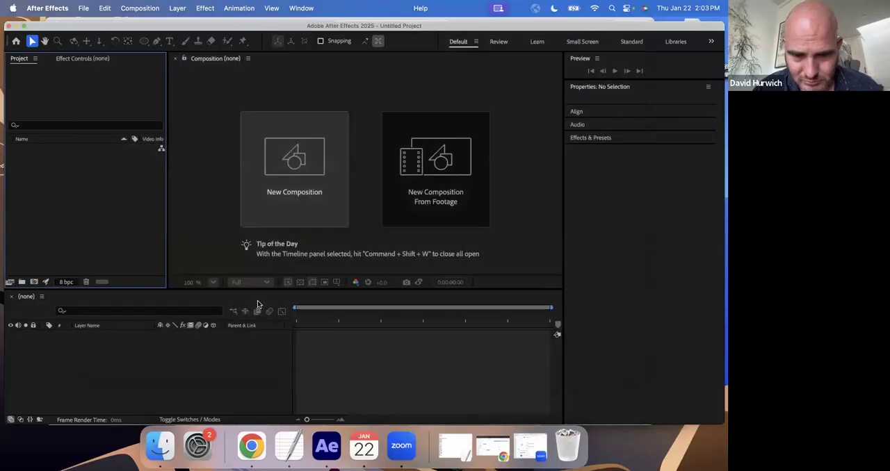
key(Return)
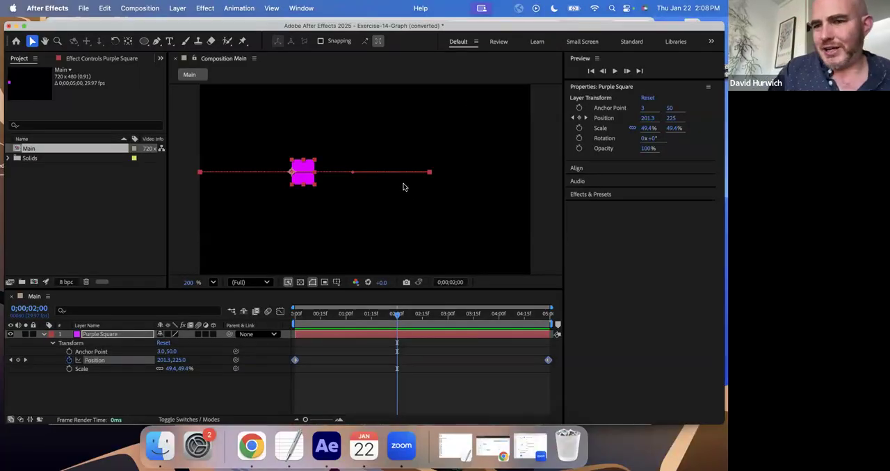
- Switch to the TextEdit notes and add the heading "Graph Editor" below the loopOut(); line
click(288, 445)
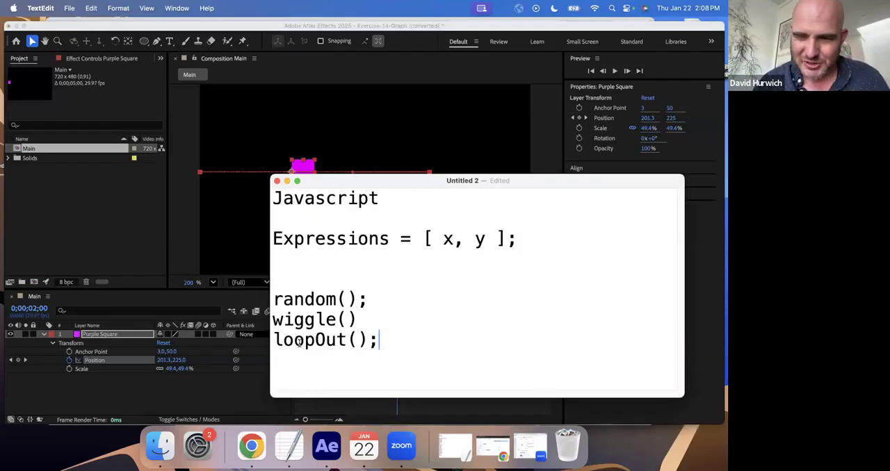
key(Return)
key(Return)
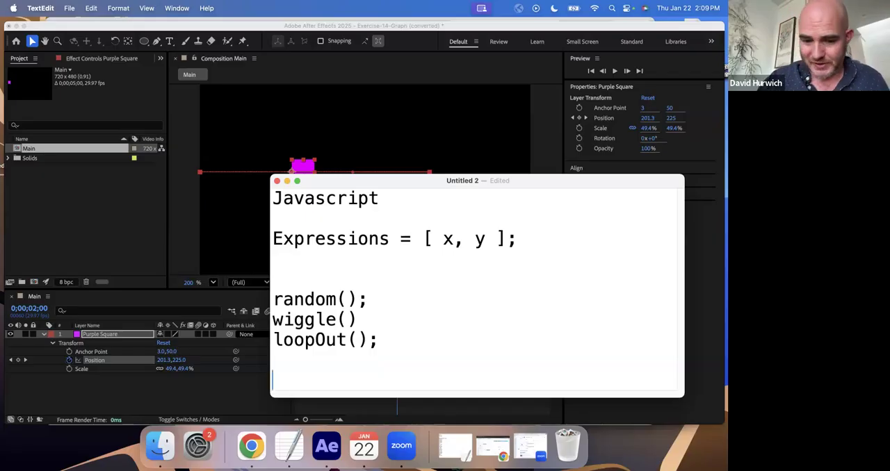
text(Graph Editor)
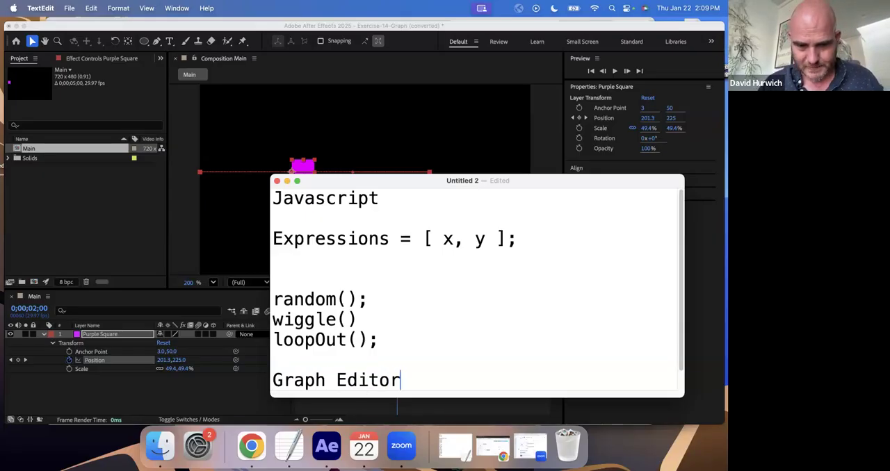
key(Return)
- Switch to After Effects, fit the full five seconds in the timeline, and play the Main composition from the first frame
drag(4, 249, 32, 239)
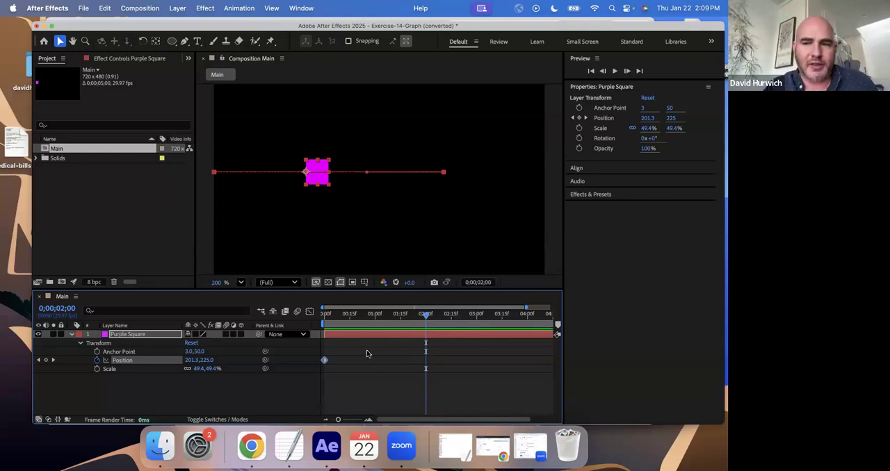
click(383, 329)
key(minus)
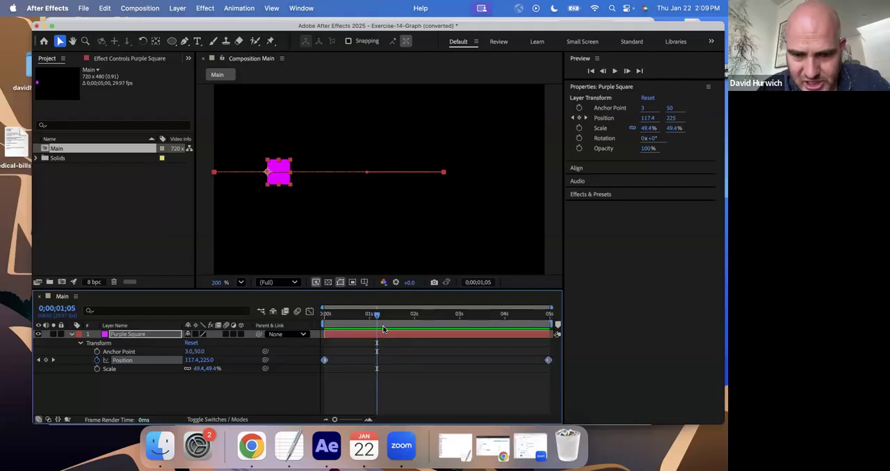
drag(344, 324, 318, 324)
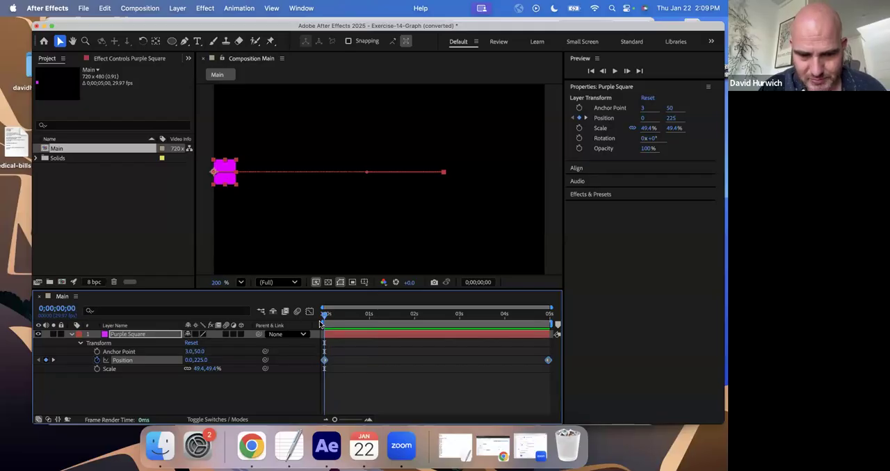
key(space)
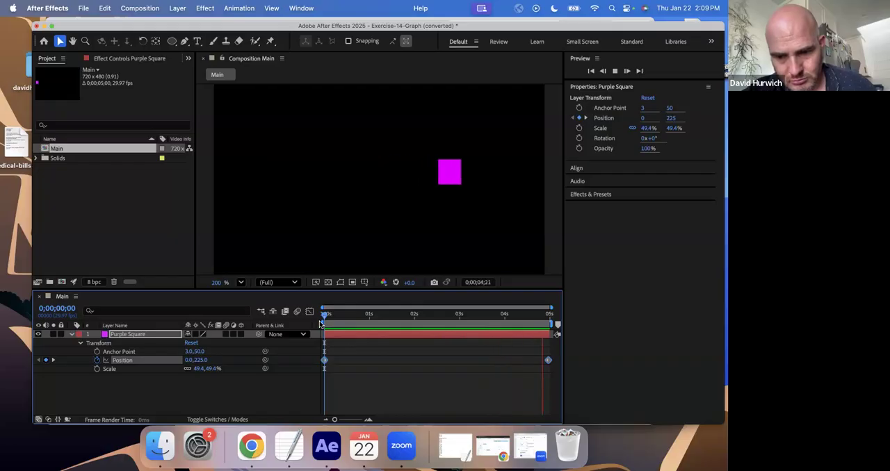
key(space)
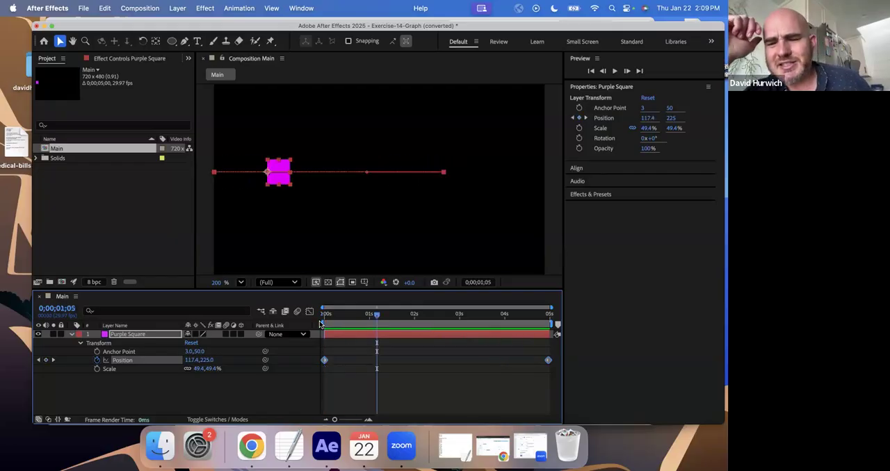
- Switch to the TextEdit notes and add the line "Linear / constant" under Graph Editor
click(289, 446)
key(Return)
text(line)
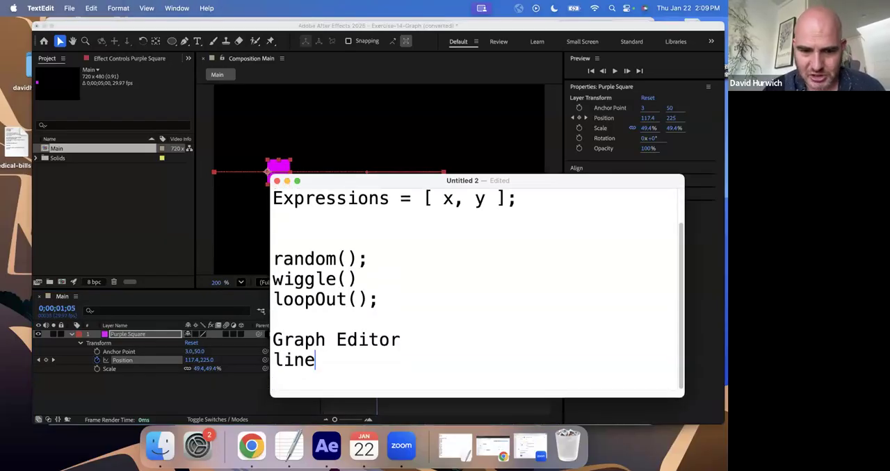
text(ar /)
key(BackSpace)
text(contra)
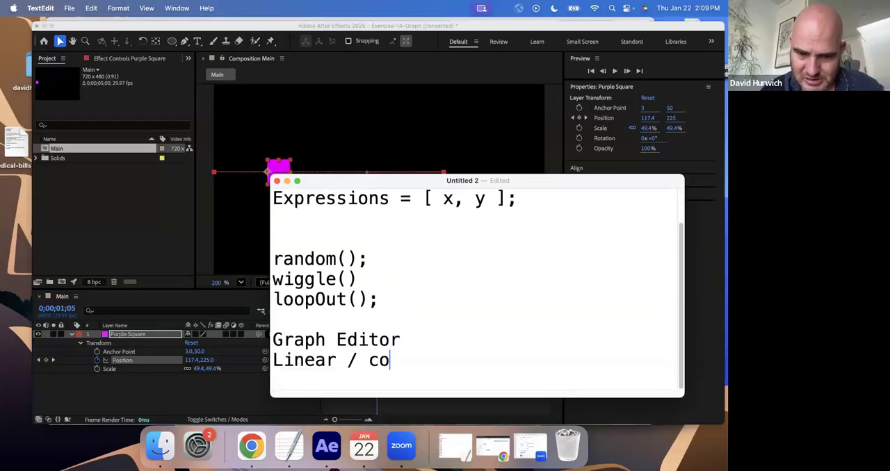
key(BackSpace)
key(BackSpace)
key(BackSpace)
text(stant)
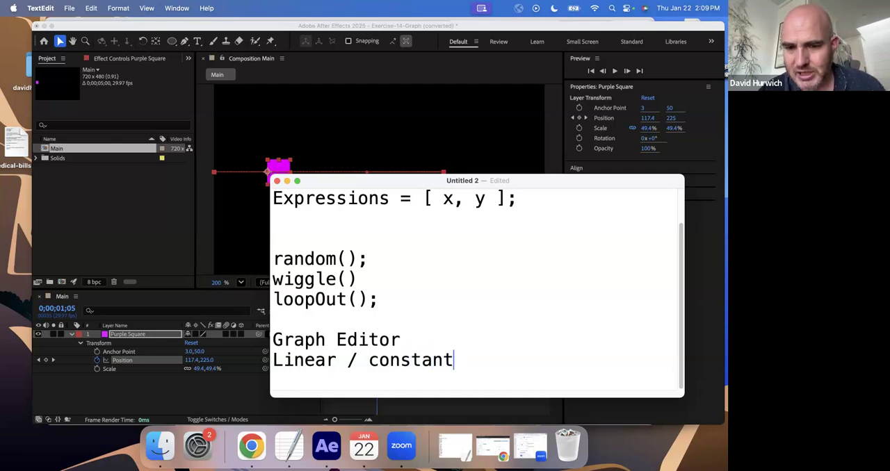
key(Return)
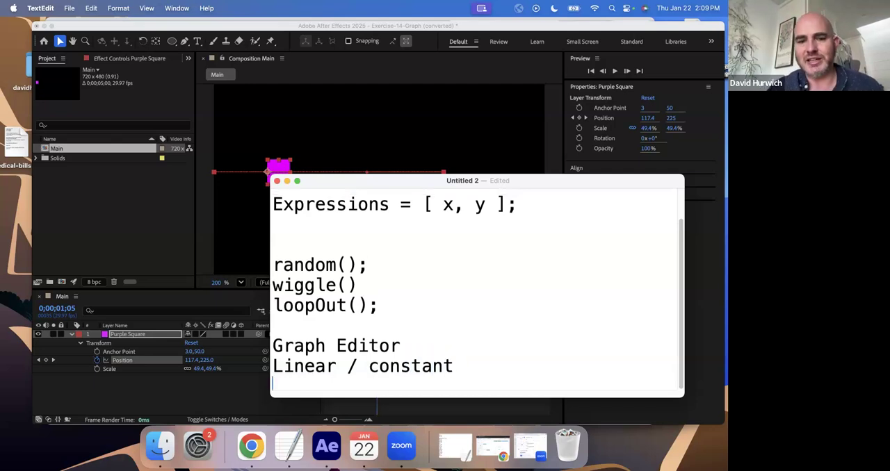
- Return to After Effects and replay the purple square's linear move from the first frame
click(237, 397)
click(324, 319)
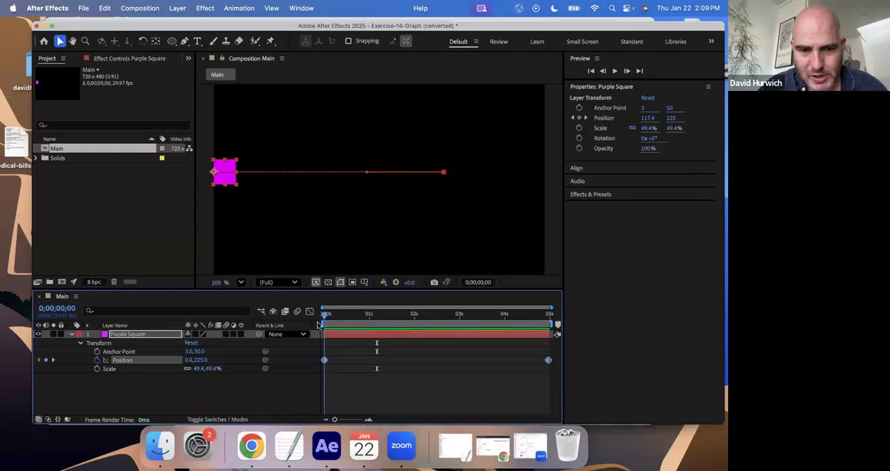
key(space)
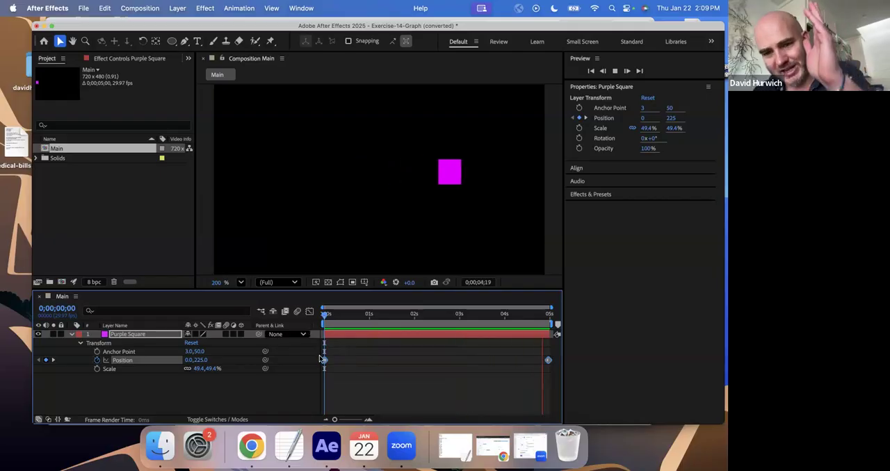
key(space)
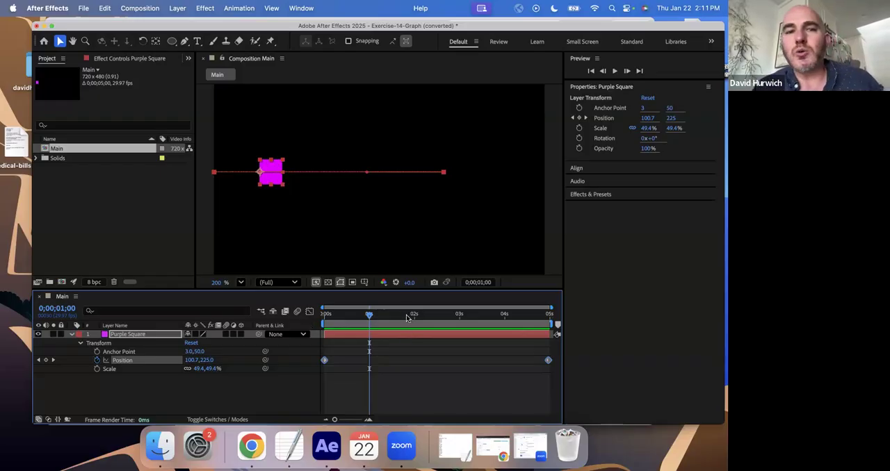
- Enlarge the After Effects window and show the Purple Square's Position in the Graph Editor
double_click(183, 29)
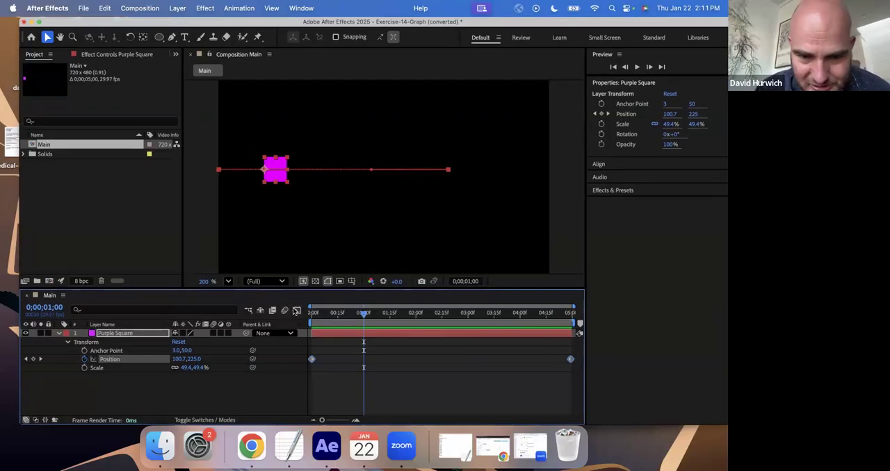
click(296, 311)
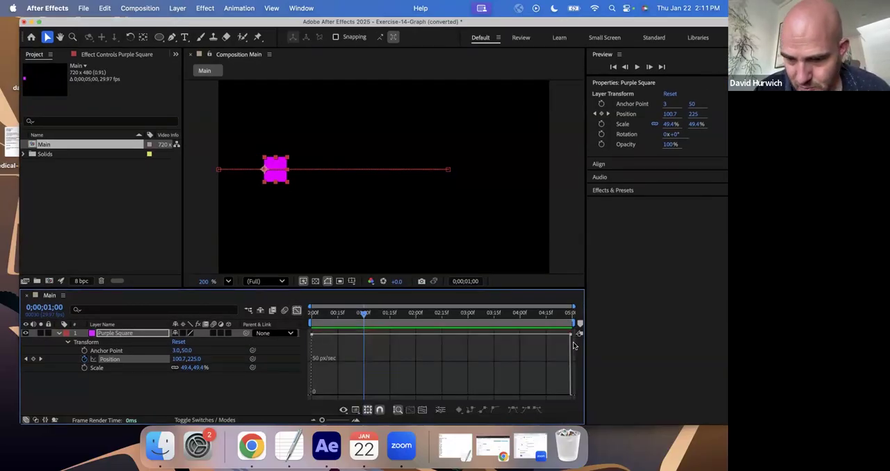
mouse_move(311, 335)
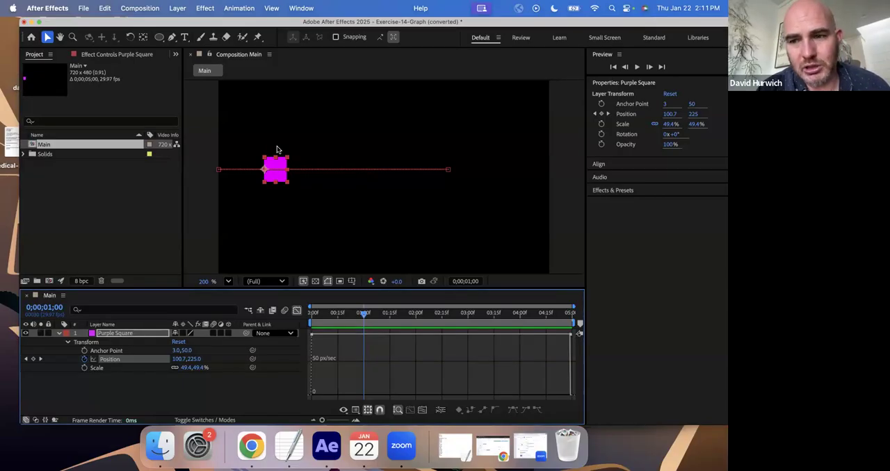
- Play the composition from near the start to compare the square's motion with its flat speed graph
drag(333, 315, 313, 332)
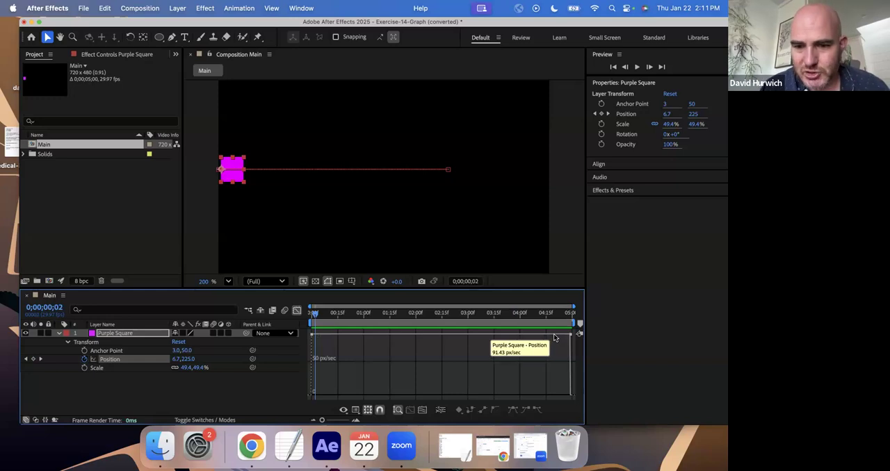
key(space)
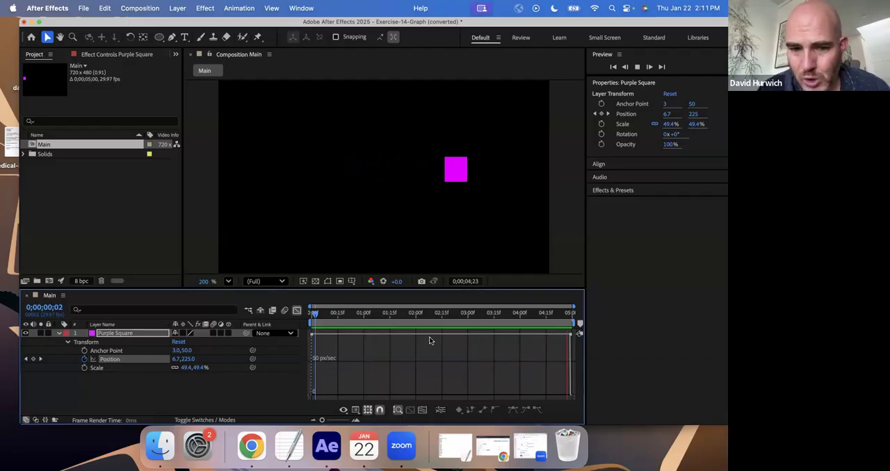
key(space)
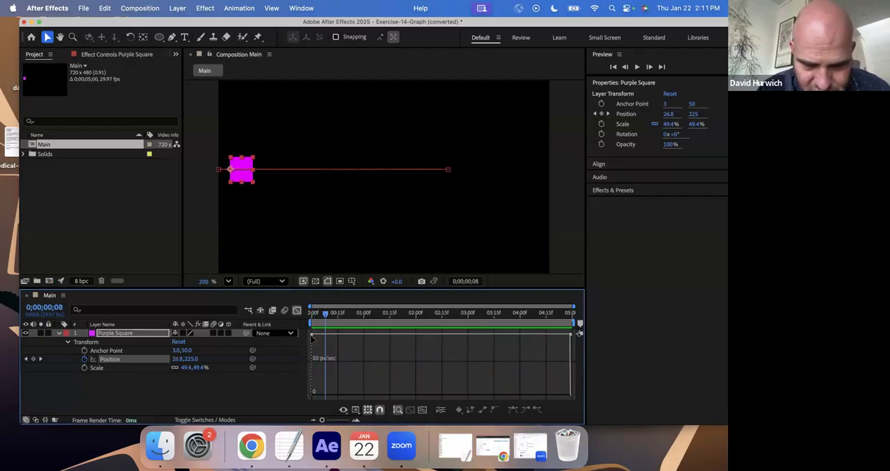
mouse_move(312, 337)
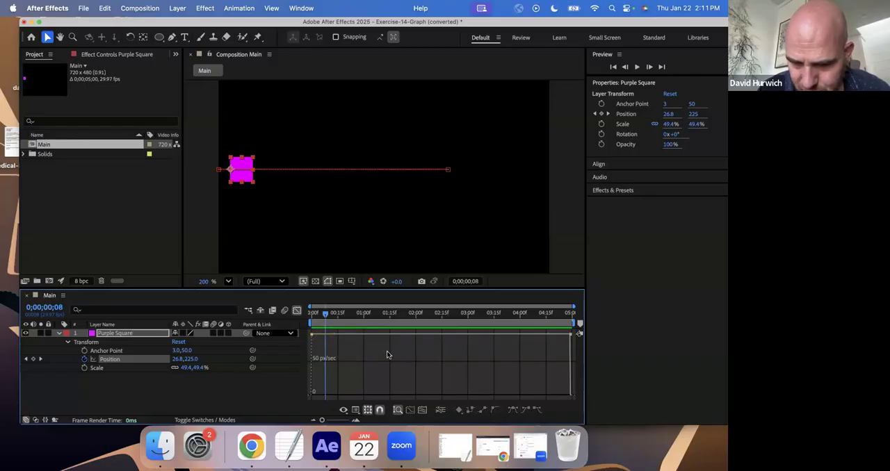
- Reshape the Position speed graph so it starts at about 30 px/sec and levels off near 100 px/sec at the last keyframe
click(311, 334)
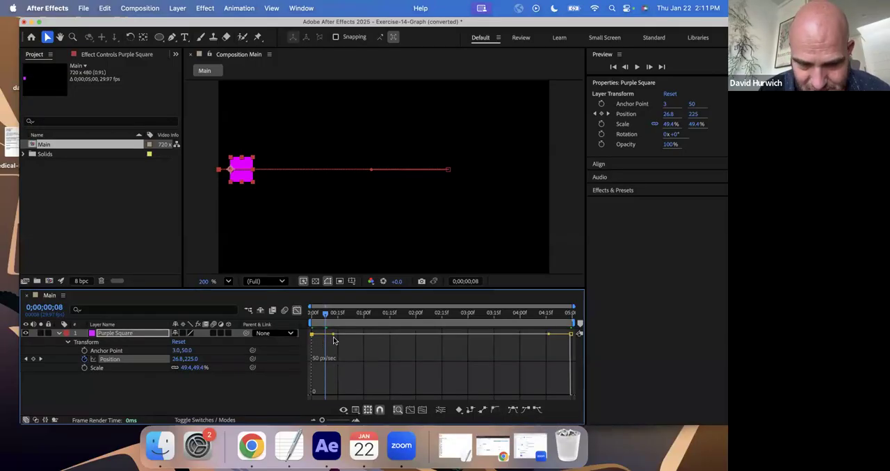
drag(333, 337, 330, 383)
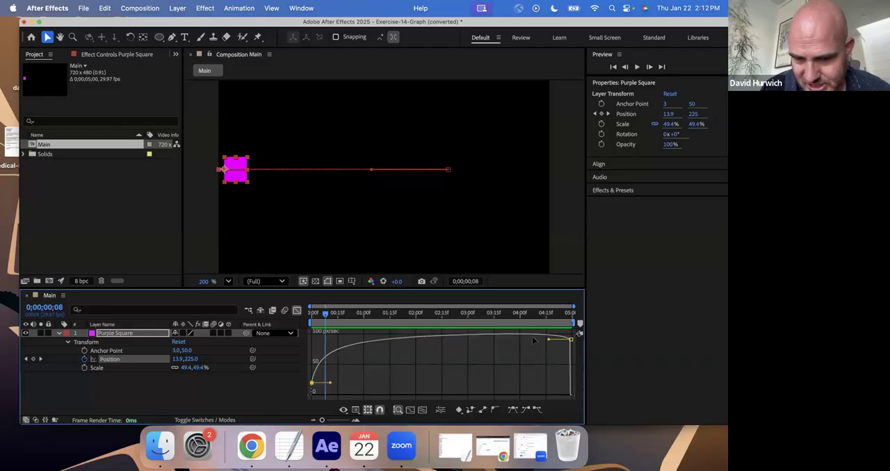
drag(548, 342, 549, 335)
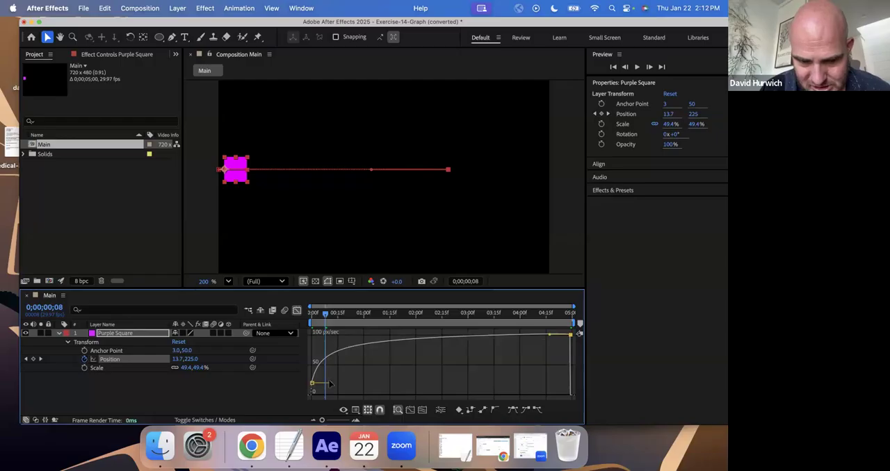
drag(330, 387, 331, 357)
- Play the composition twice from the first frame to check the eased start of the square's motion
drag(319, 314, 246, 320)
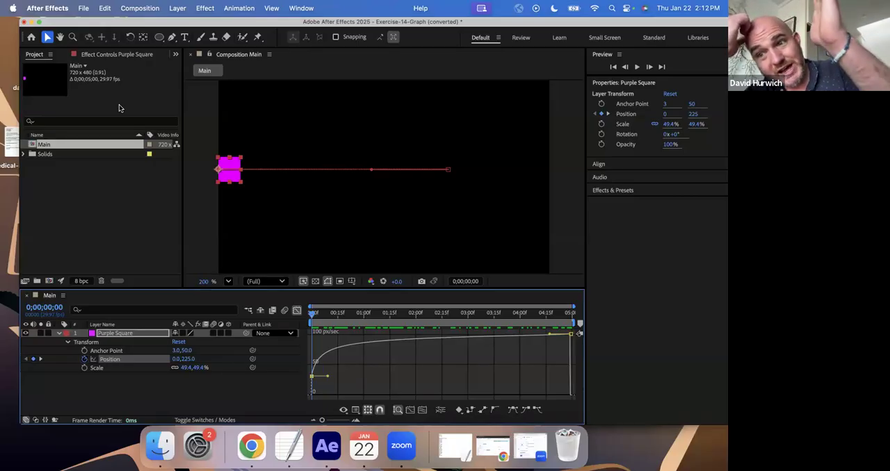
key(space)
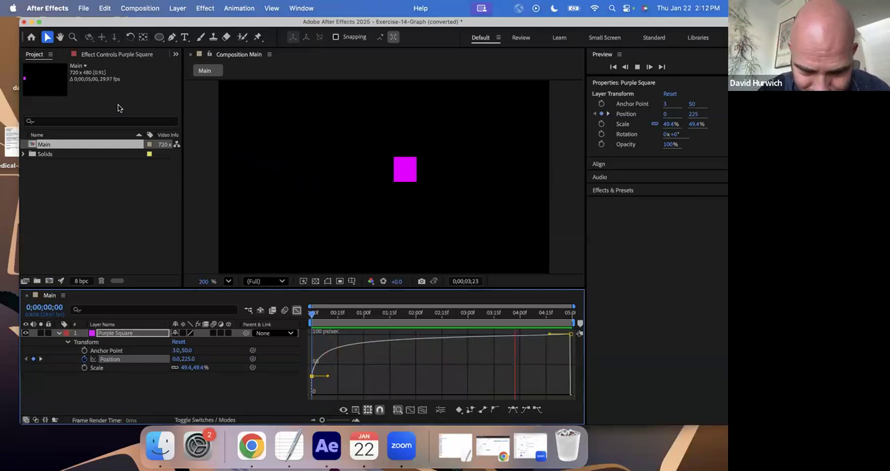
key(space)
key(Home)
key(space)
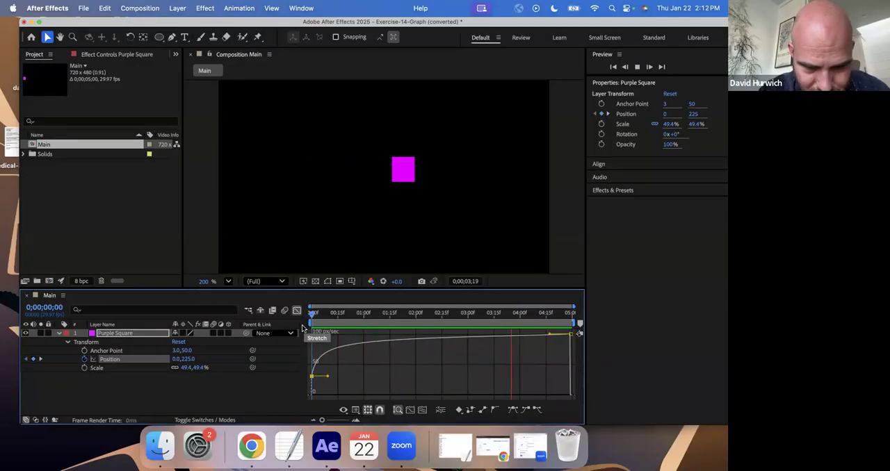
key(space)
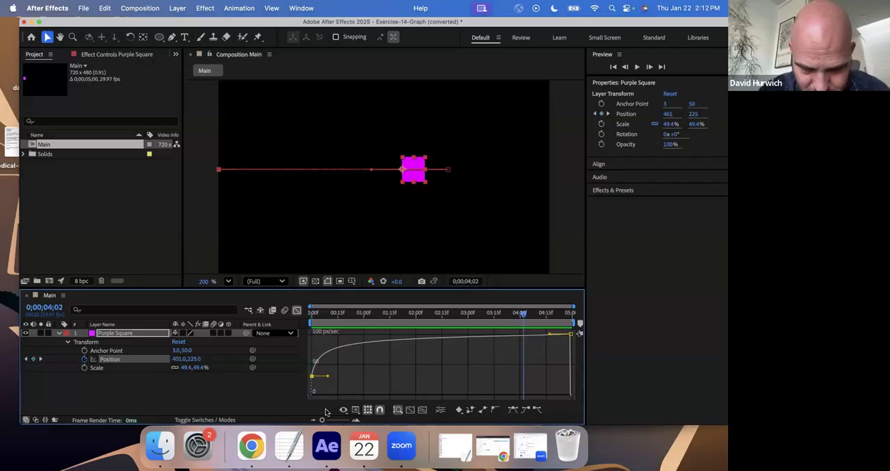
- Lower the first Position keyframe's speed to 0 px/sec, preview it, and stretch its outgoing handle to about 2;07
drag(312, 379, 313, 394)
key(space)
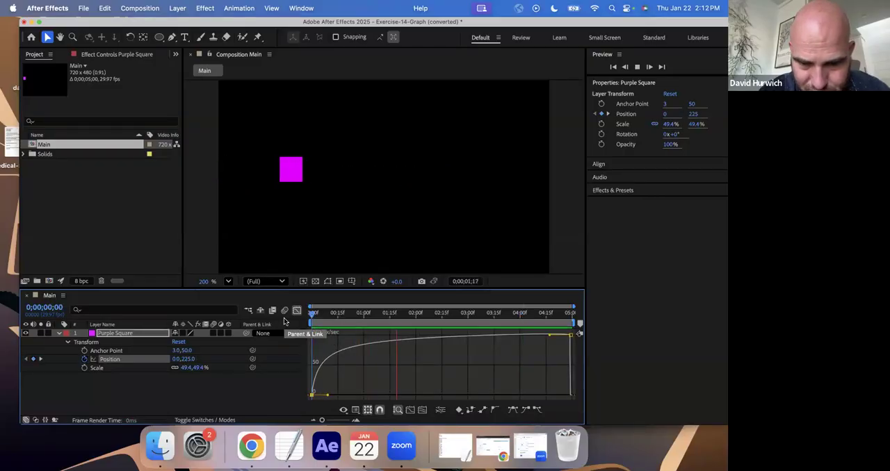
key(space)
drag(328, 395, 428, 395)
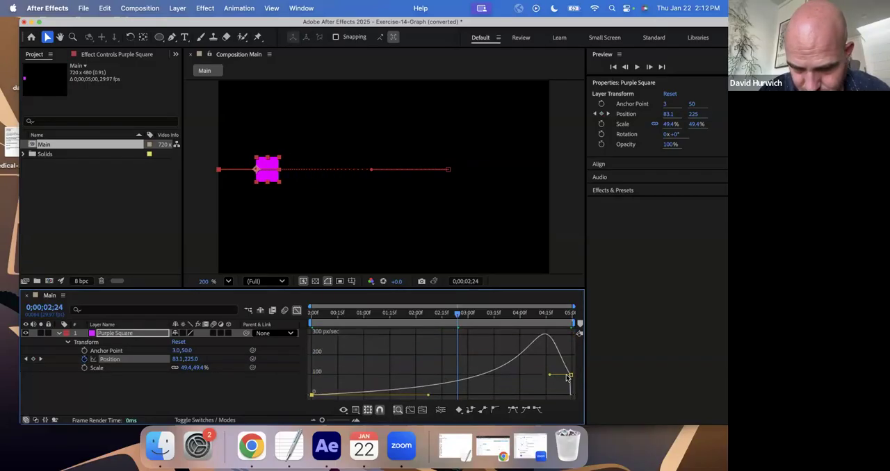
- Raise the last Position keyframe's speed to about 300 px/sec and play the composition from the first frame
drag(569, 376, 547, 351)
key(Home)
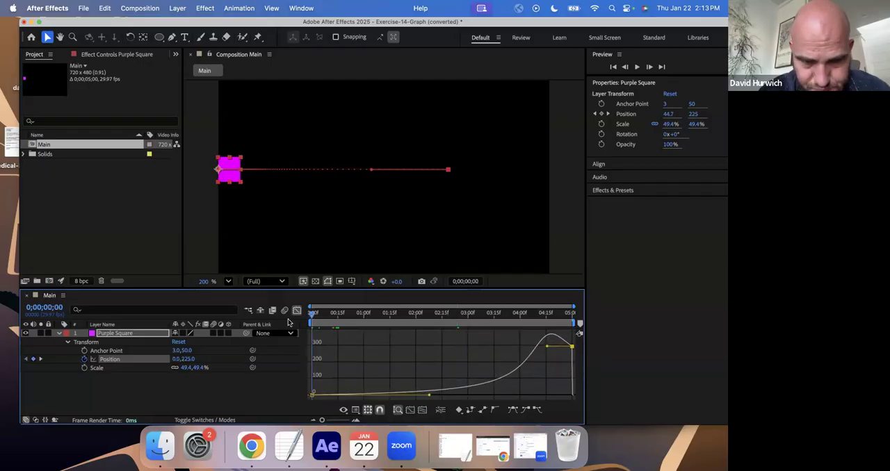
key(space)
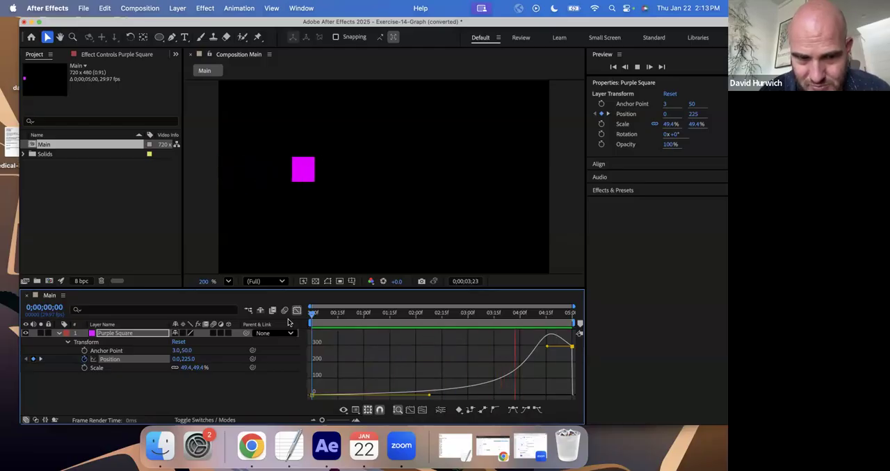
key(space)
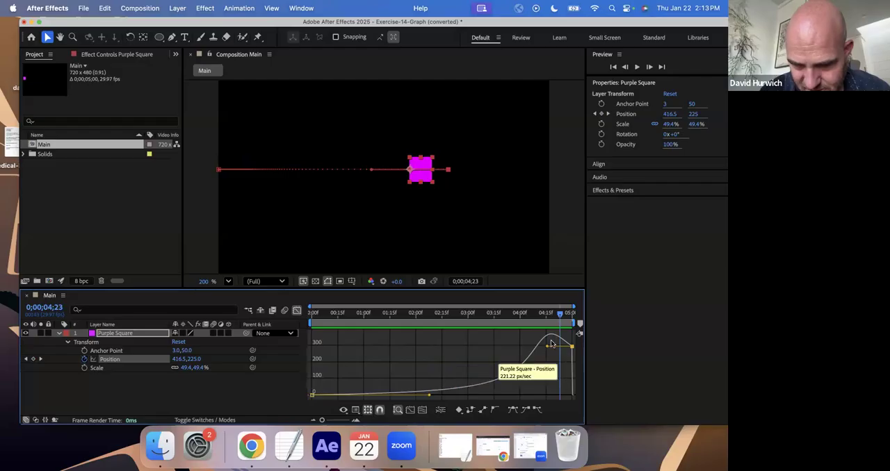
key(space)
key(space)
- Reverse the easing with about 500 px/sec at the first Position keyframe and 0 px/sec at the last, and preview it
mouse_move(311, 384)
mouse_down()
mouse_move(314, 321)
mouse_move(308, 356)
mouse_move(312, 390)
mouse_move(318, 385)
mouse_up()
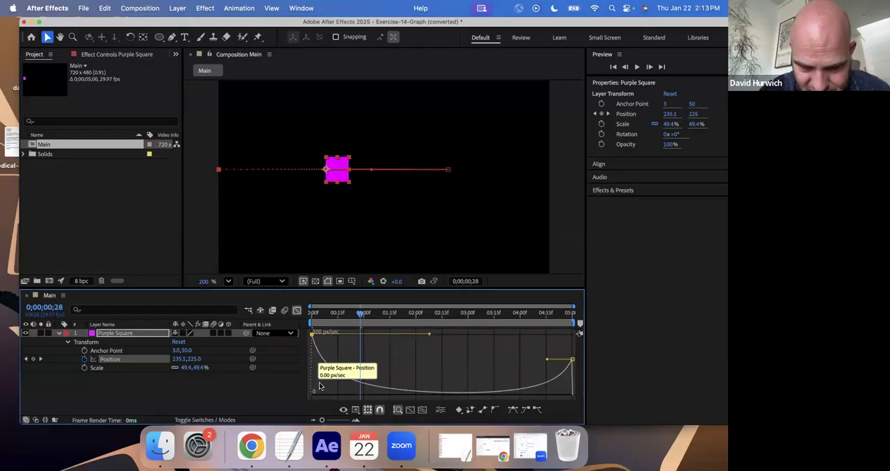
drag(551, 362, 530, 397)
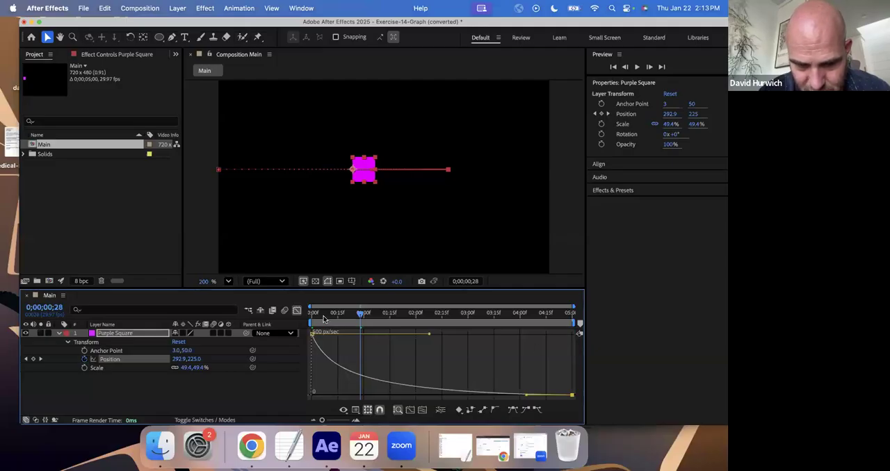
drag(323, 318, 301, 318)
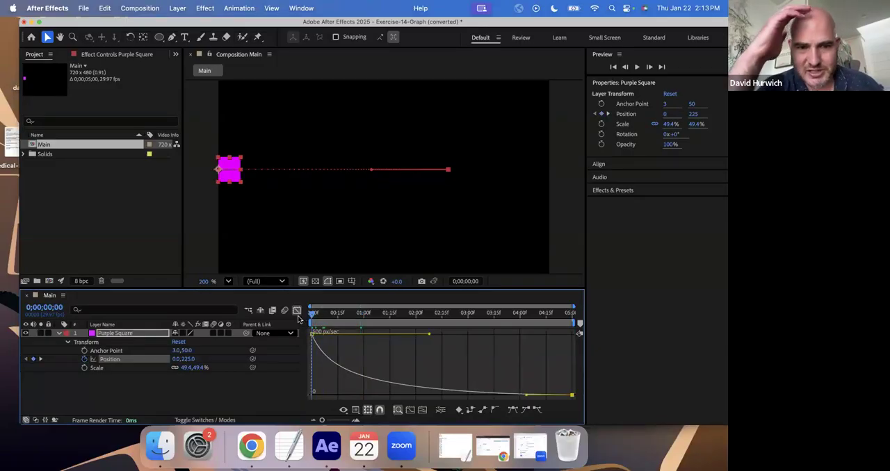
key(space)
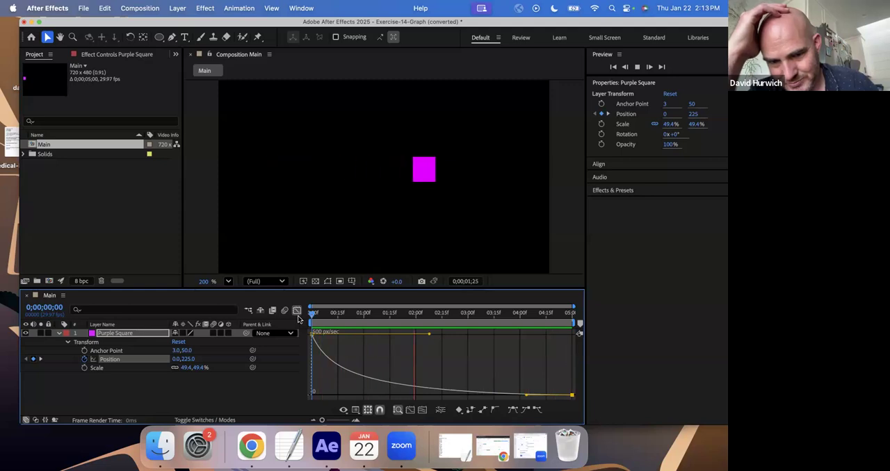
key(space)
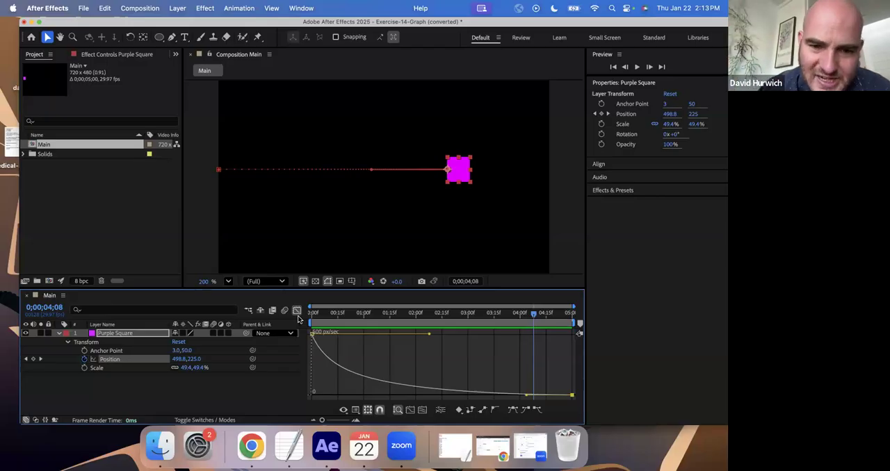
- Save the project and create a new 720-pixel-wide, 5-second composition at 30 fps
key(super+s)
click(539, 389)
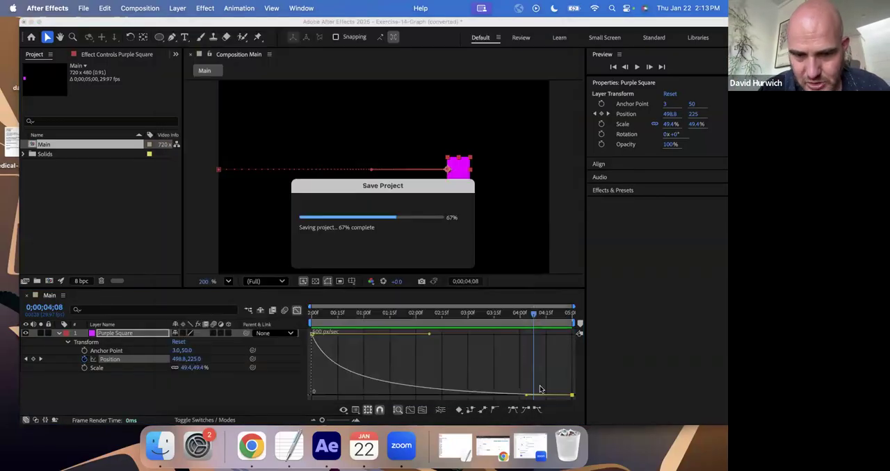
click(154, 8)
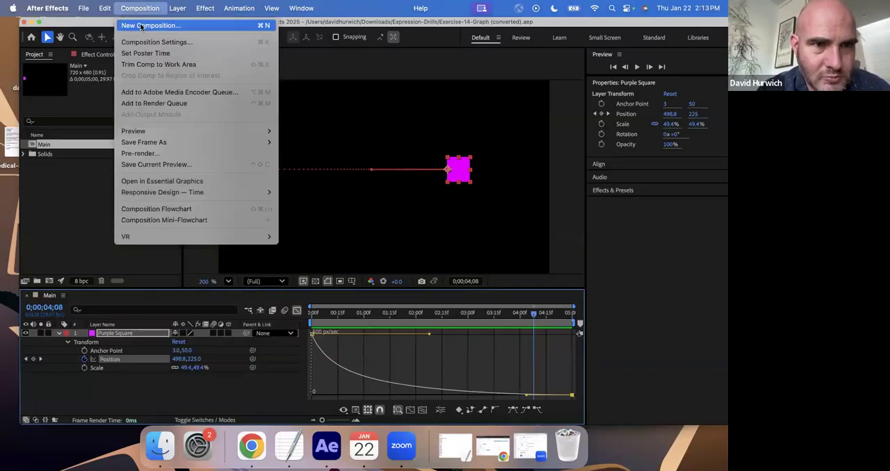
click(141, 27)
click(512, 350)
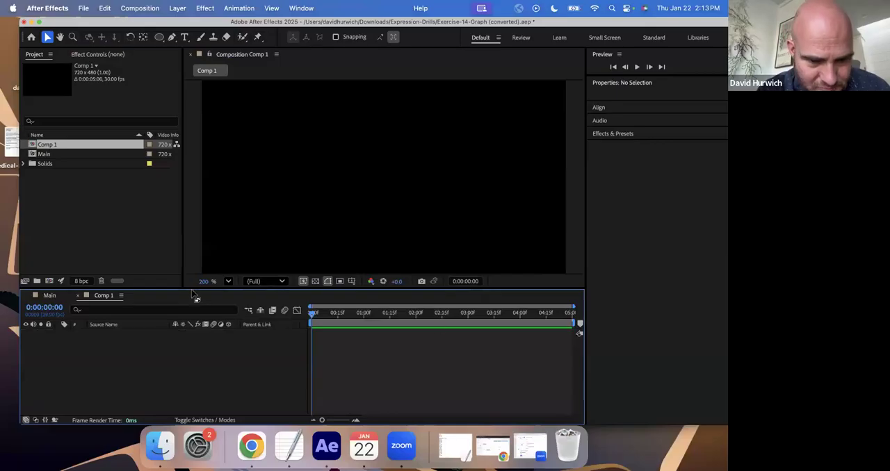
- Draw a red circle about 86 px wide near the composition's upper centre and add a Position keyframe at 0:00:00:00
mouse_move(193, 288)
mouse_down()
mouse_move(190, 332)
mouse_move(190, 299)
mouse_up()
click(159, 37)
key(comma)
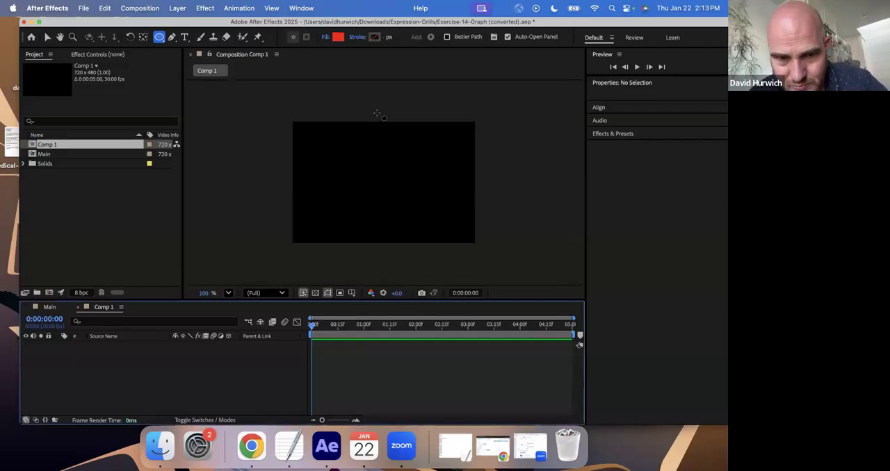
drag(375, 129, 397, 152)
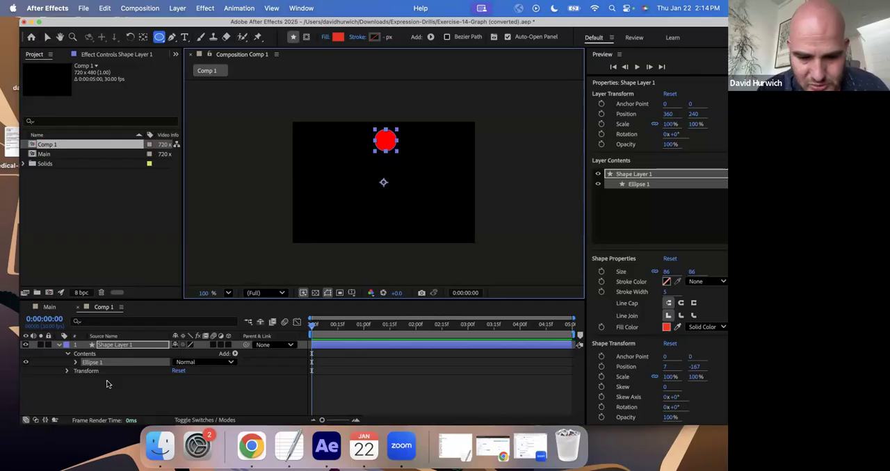
key(p)
click(84, 353)
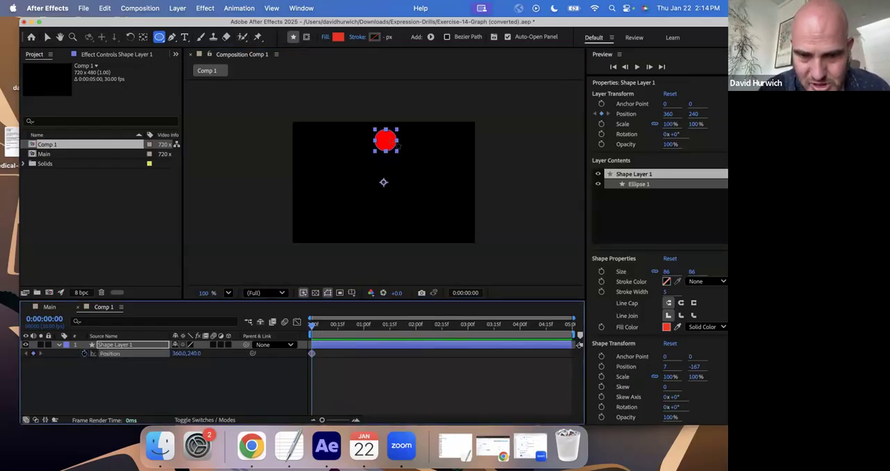
- Place a horizontal ruler guide near the composition's lower edge and lower the circle onto it at 0:00:00:16, Position 360, 568
click(339, 328)
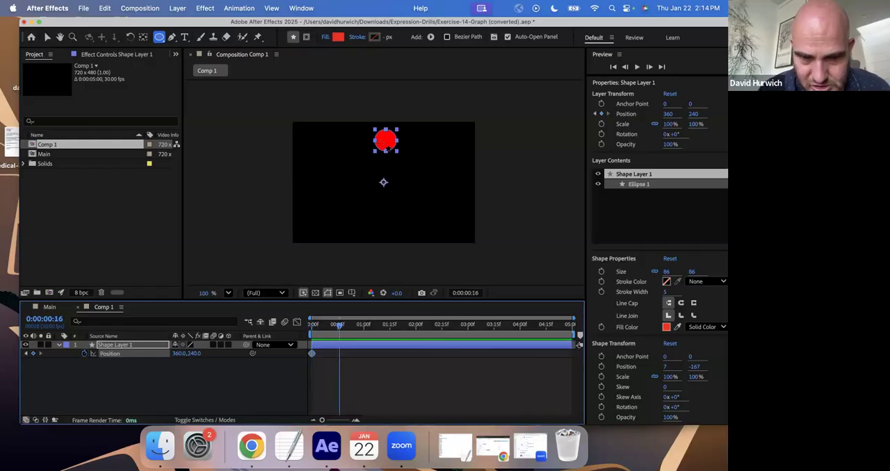
key(super+r)
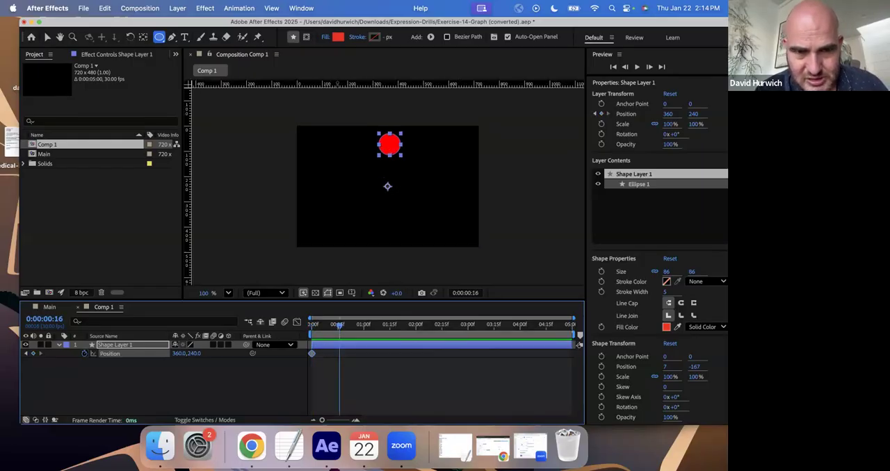
drag(351, 84, 351, 238)
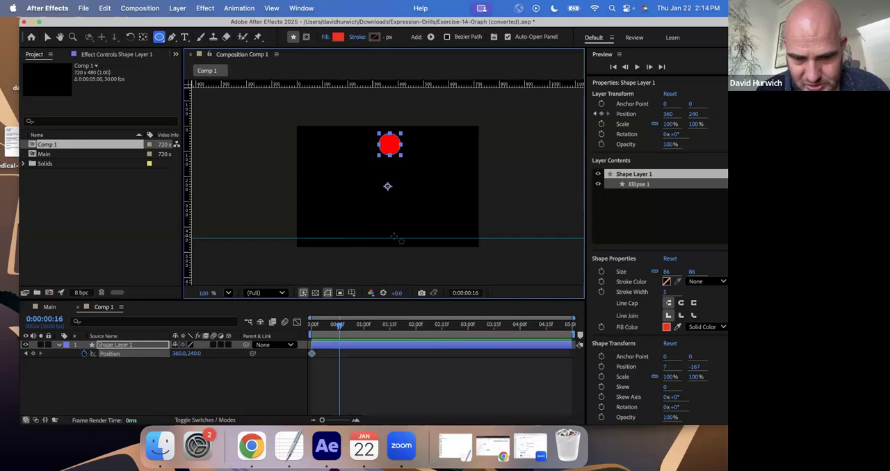
click(50, 36)
mouse_move(391, 218)
mouse_down()
mouse_move(393, 152)
mouse_move(395, 230)
mouse_up()
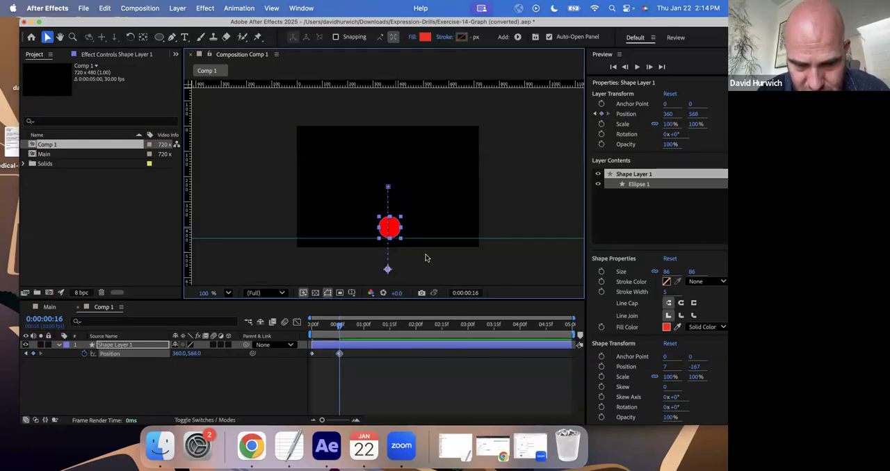
- Keyframe the first bounce by raising the circle at 0:00:00:23 and returning it to the guide at 0:00:00:29, Position 360, 568
click(352, 326)
click(394, 224)
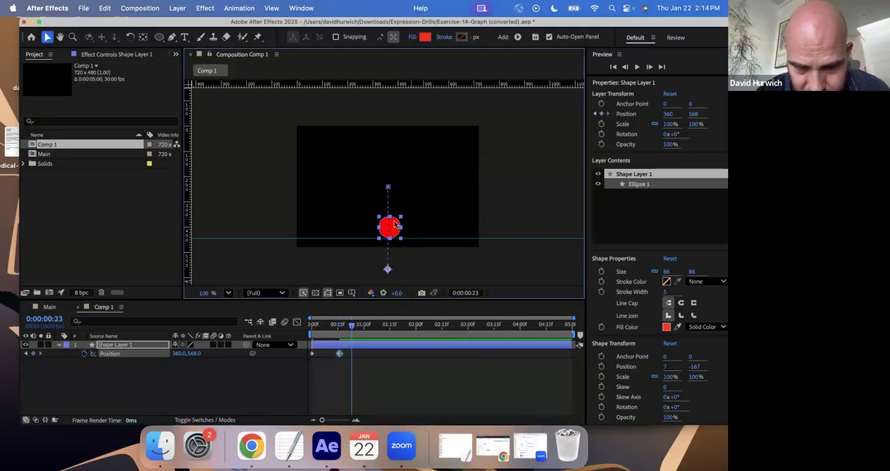
drag(393, 230, 393, 197)
drag(367, 328, 361, 330)
click(393, 204)
drag(393, 204, 394, 232)
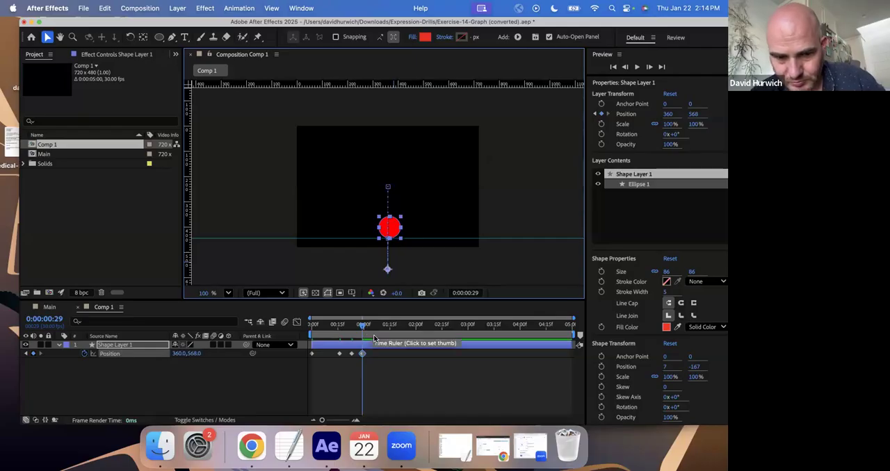
- Keyframe a smaller second bounce with the circle raised slightly at 0:00:01:02 and back on the guide at 0:00:01:04
key(period)
key(comma)
key(equal)
key(equal)
drag(372, 331, 382, 328)
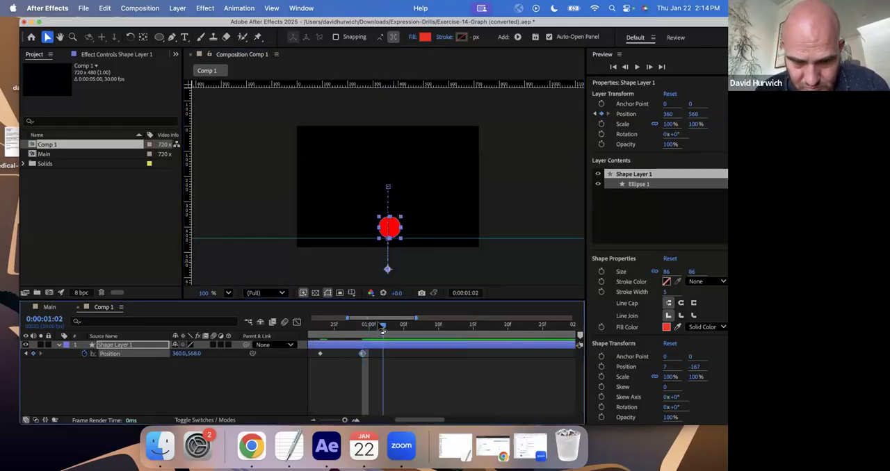
click(391, 218)
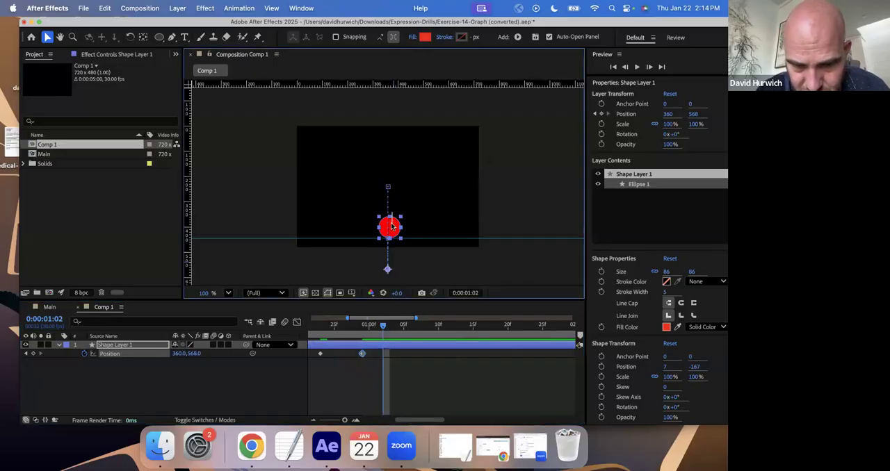
mouse_move(391, 227)
mouse_down()
mouse_move(391, 212)
mouse_move(397, 239)
mouse_up()
click(398, 330)
- Play the composition from the first frame twice to check the circle's bouncing motion
click(337, 334)
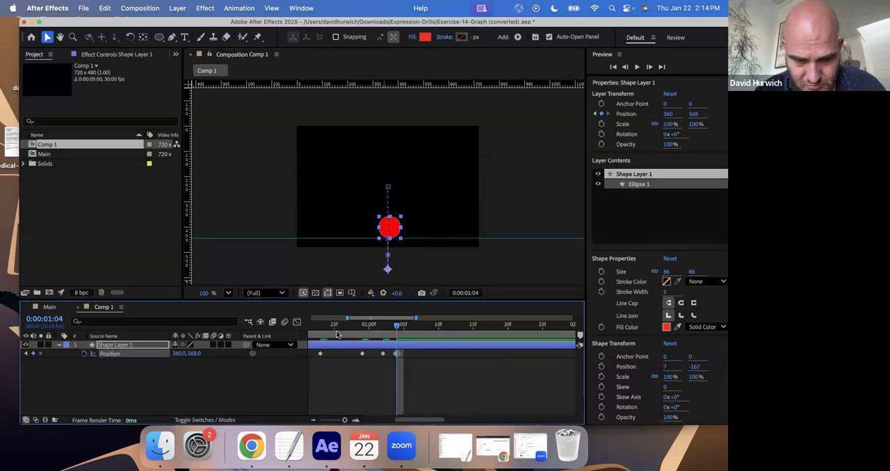
key(Home)
key(minus)
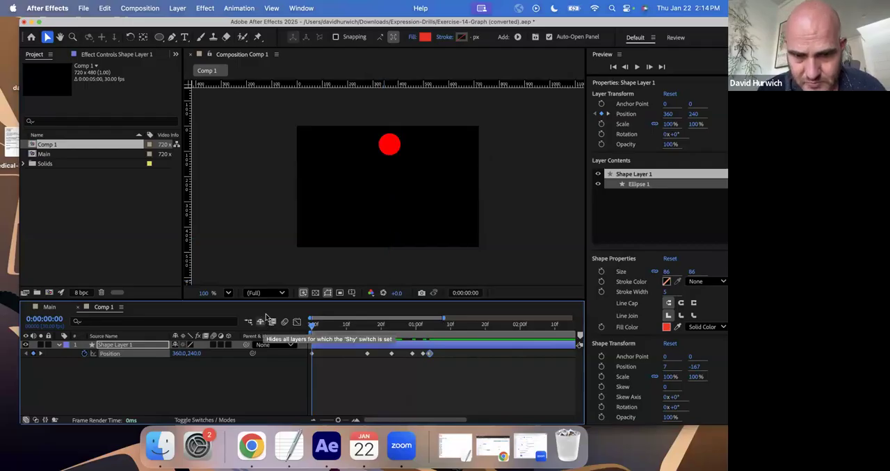
key(space)
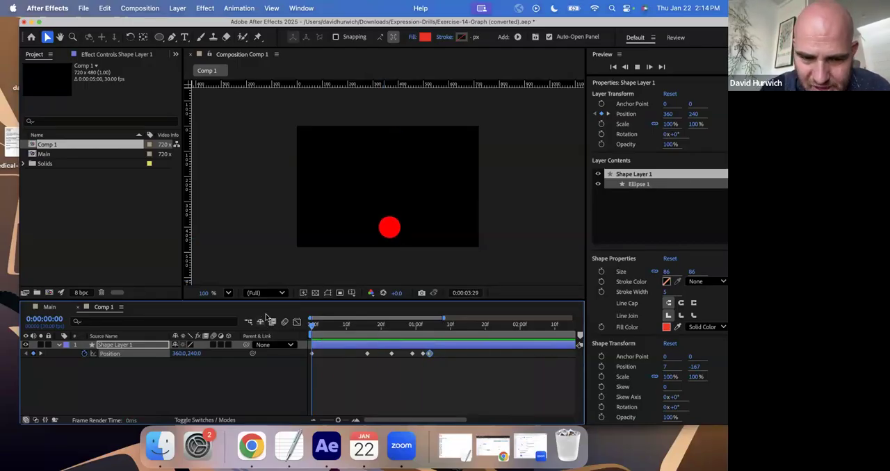
key(space)
key(minus)
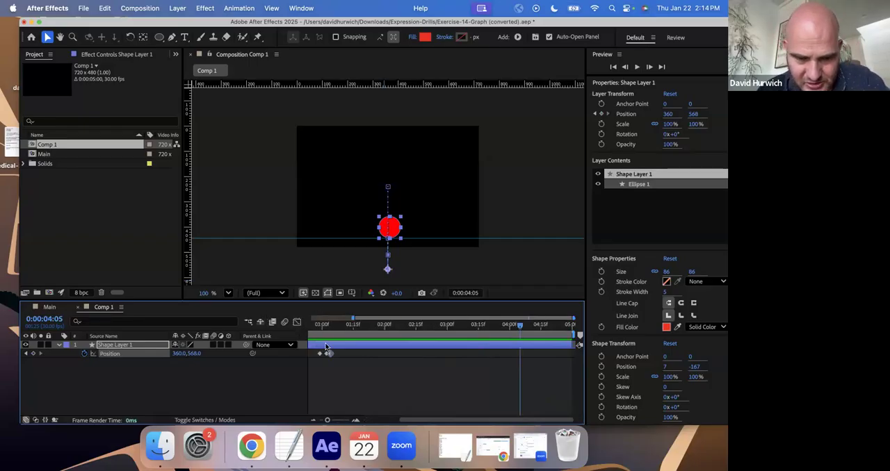
key(minus)
drag(330, 329, 292, 338)
key(space)
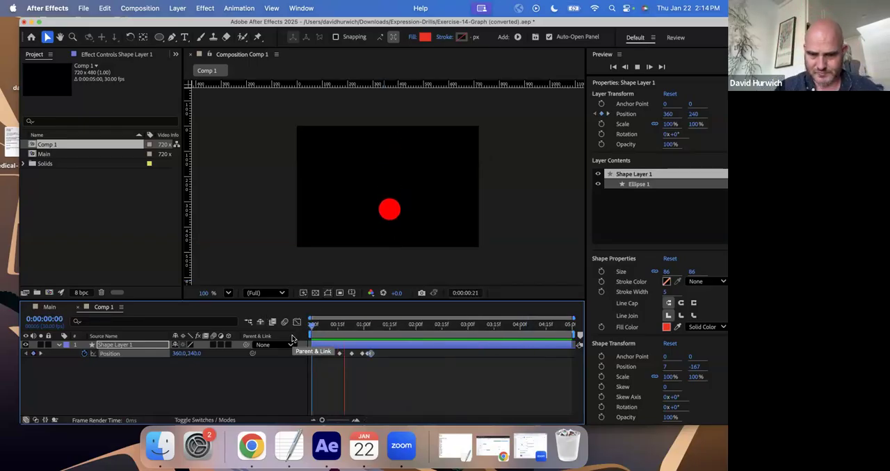
key(space)
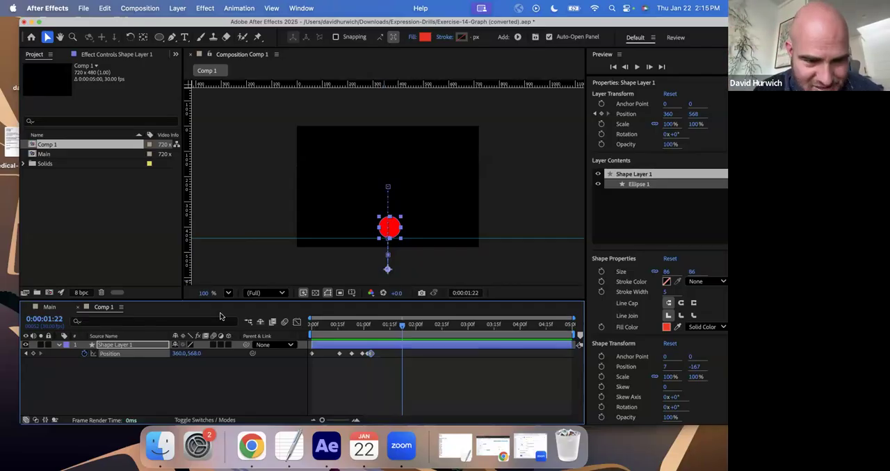
- Open the circle's Position speed graph in the Graph Editor and move to the first frame
click(114, 355)
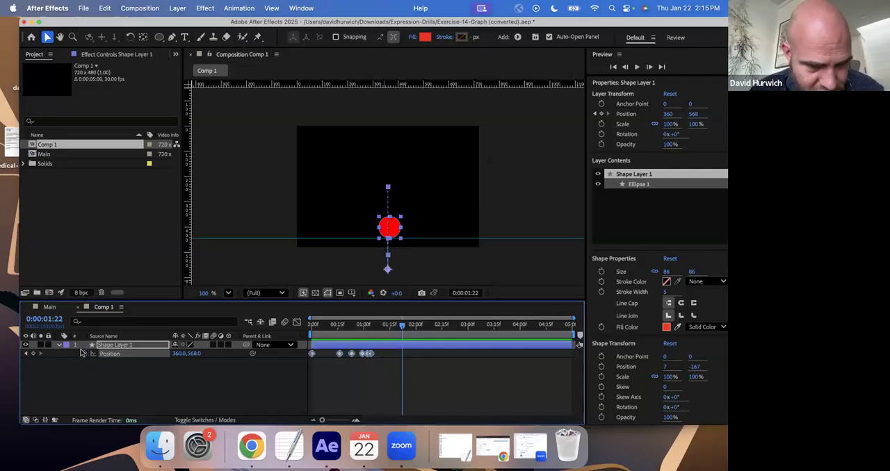
click(58, 345)
click(58, 345)
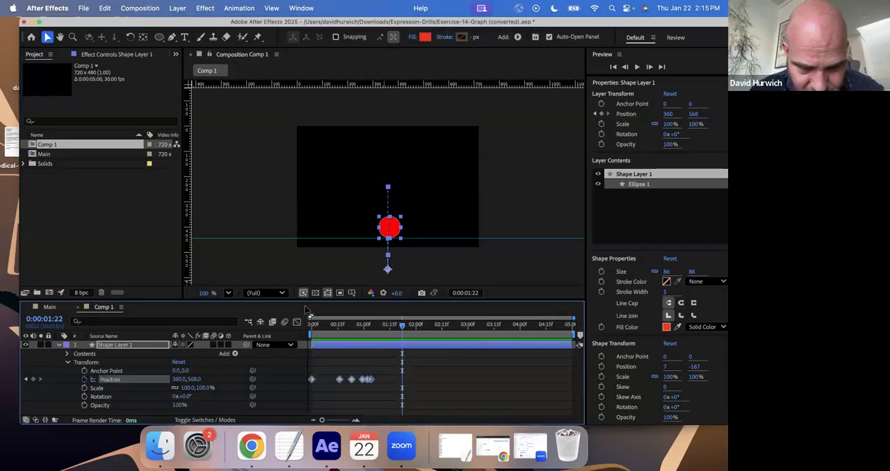
click(297, 322)
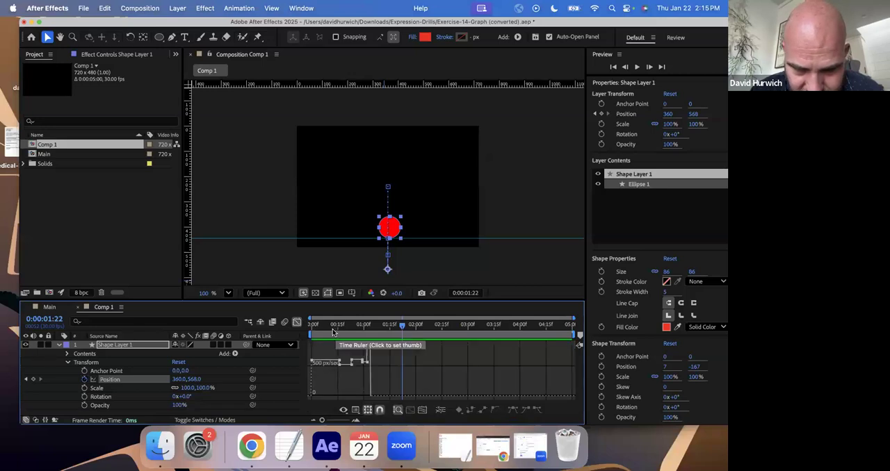
click(312, 324)
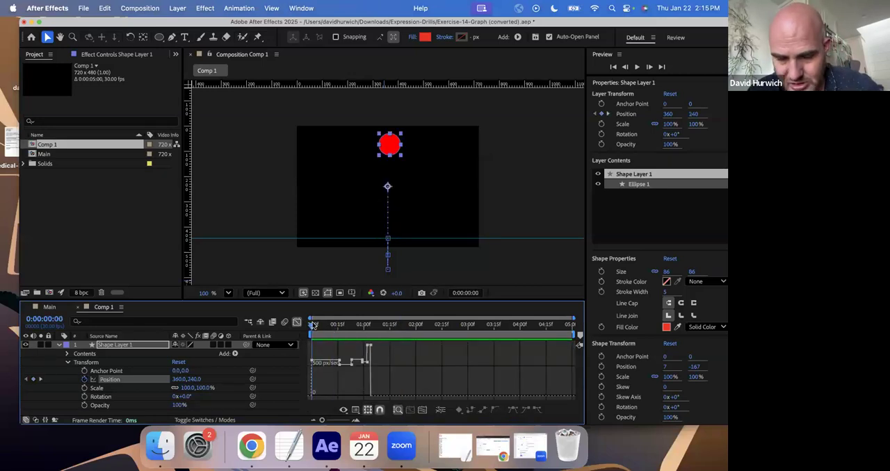
key(=)
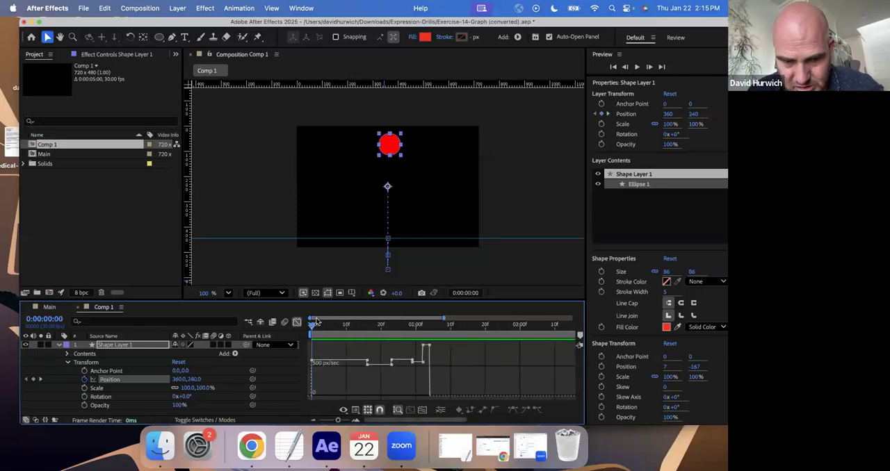
key(=)
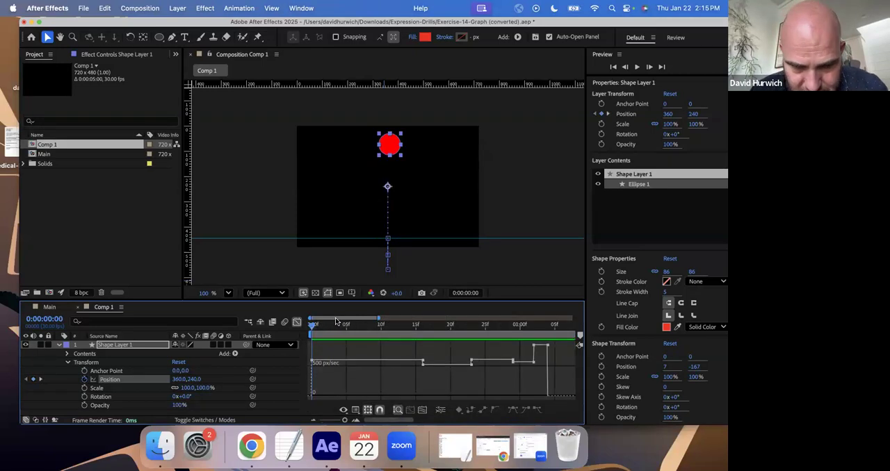
- Lower the first Position keyframe's speed close to zero, lengthen its outgoing influence, and preview the eased drop
click(313, 361)
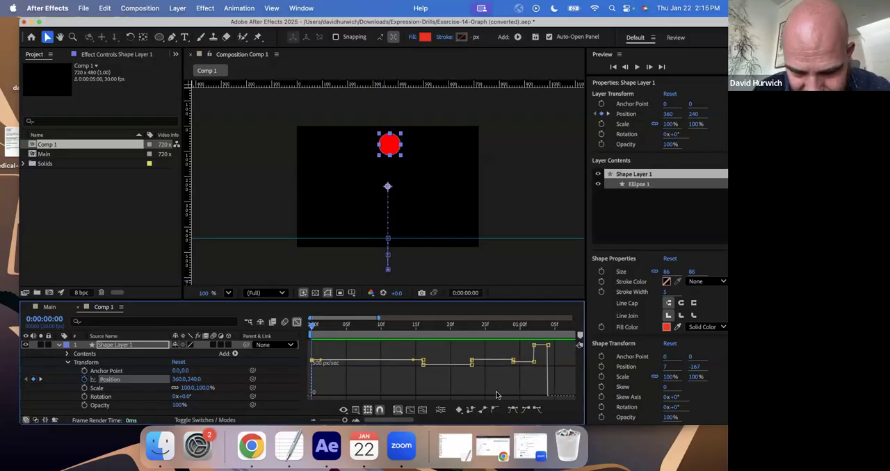
mouse_move(312, 361)
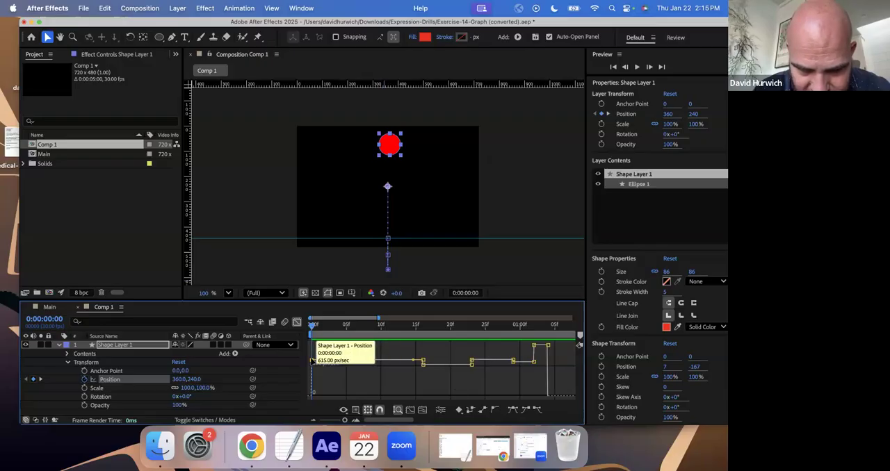
drag(311, 359, 312, 351)
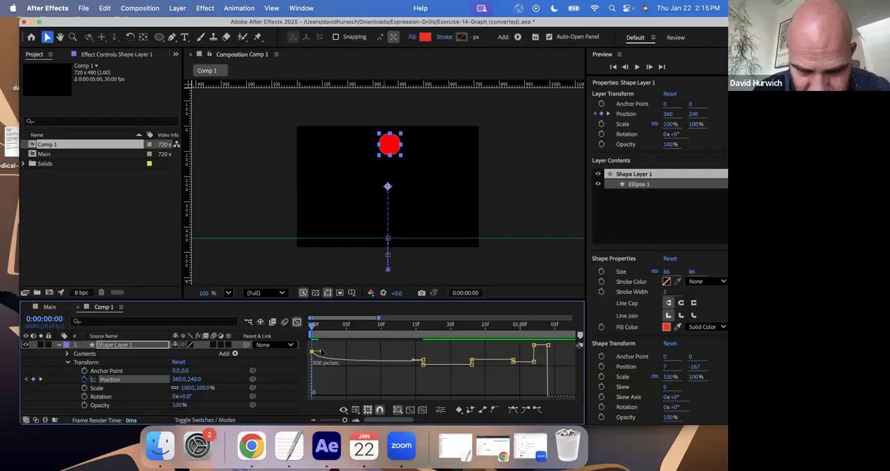
mouse_move(311, 352)
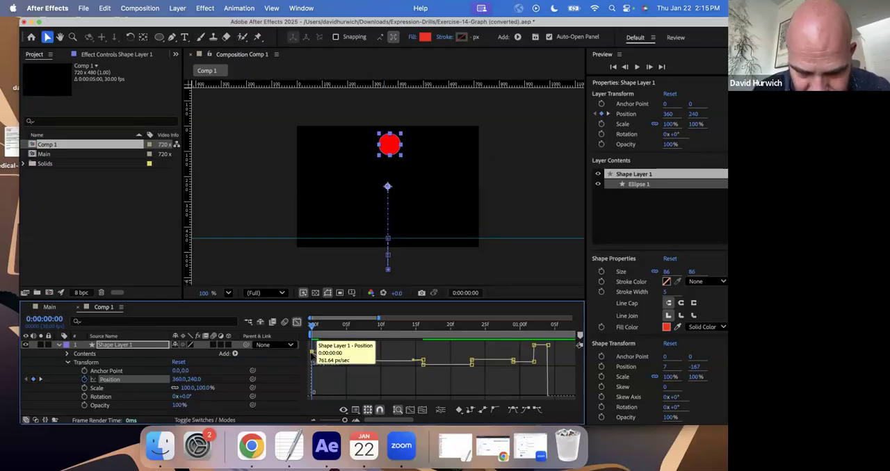
drag(312, 355, 348, 391)
key(space)
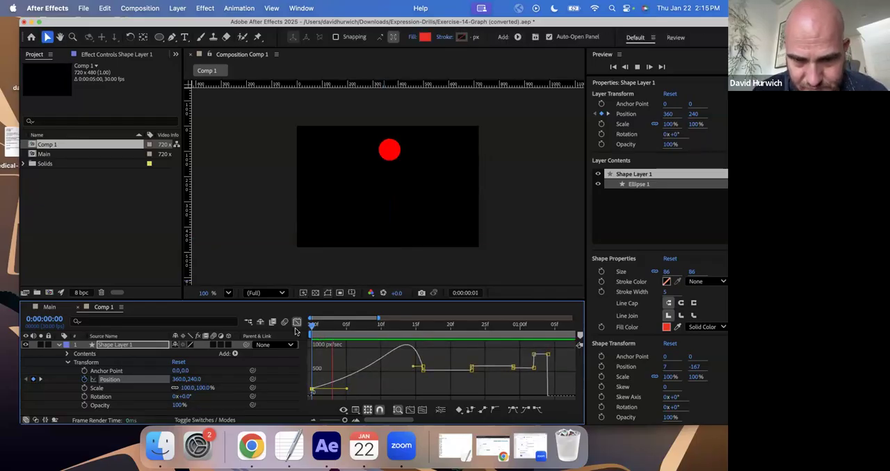
key(space)
- Enlarge the timeline area and raise the 0:00:00:16 keyframe's outgoing speed level with its incoming speed, with a longer influence
drag(375, 334, 423, 332)
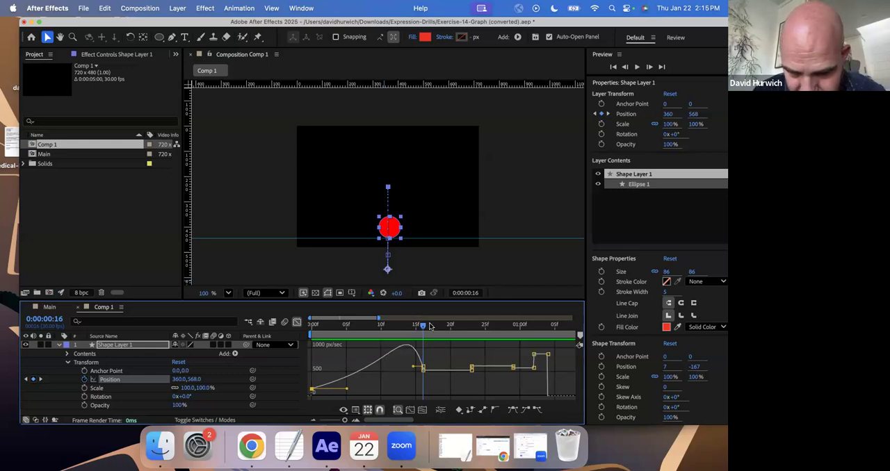
key(=)
key(=)
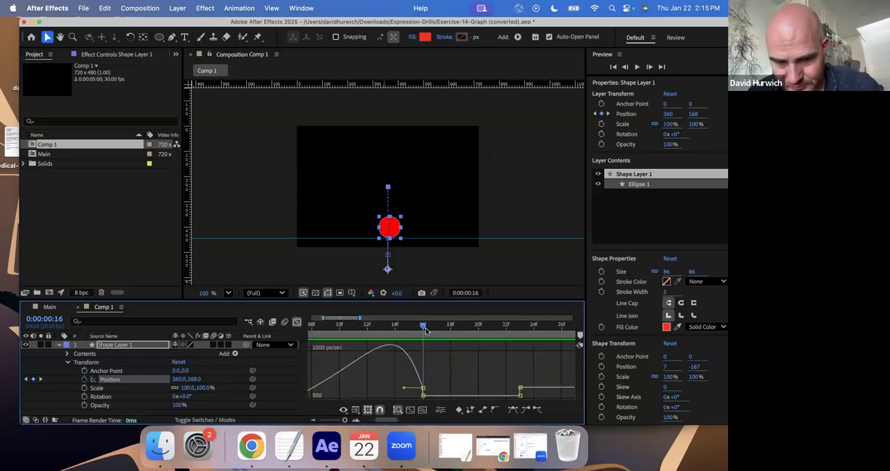
key(-)
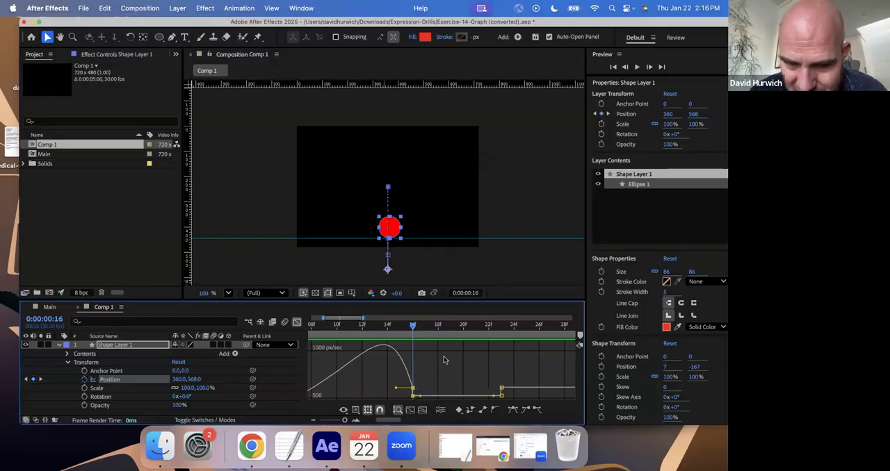
drag(452, 300, 450, 245)
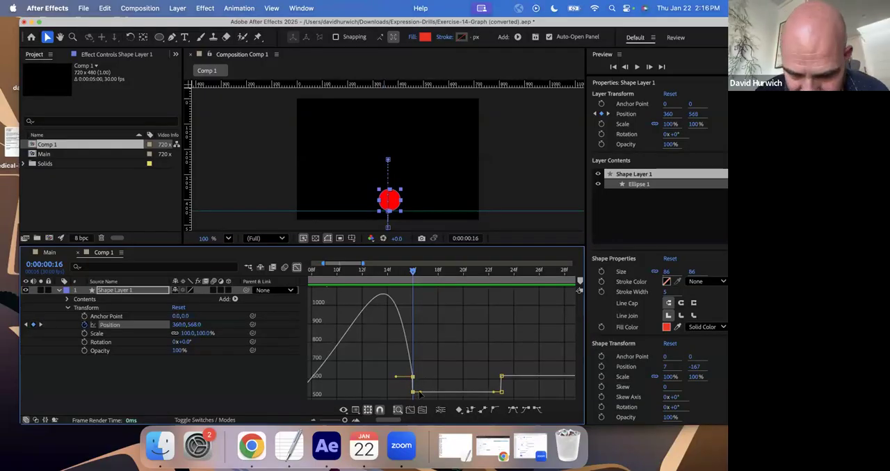
drag(419, 393, 475, 375)
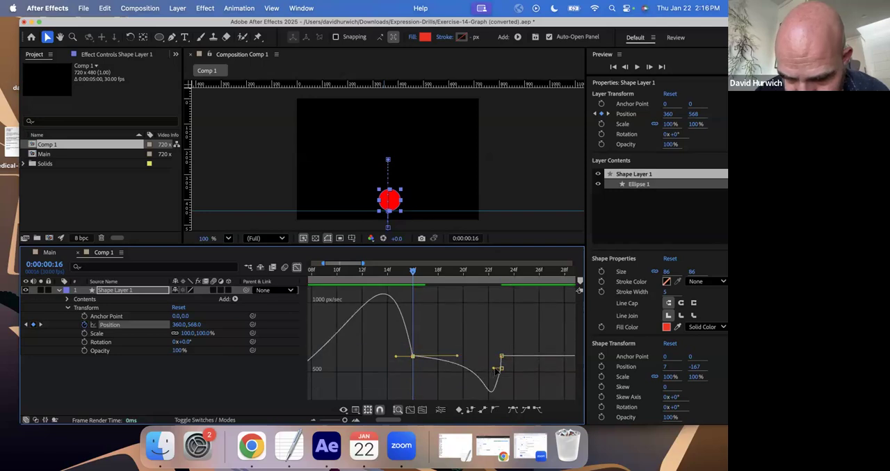
- Level the 0:00:00:23 keyframe's incoming speed with its outgoing speed, shorten the 0:00:00:16 outgoing influence, and preview from the first frame
drag(493, 358, 437, 359)
click(457, 358)
drag(398, 279, 314, 280)
key(space)
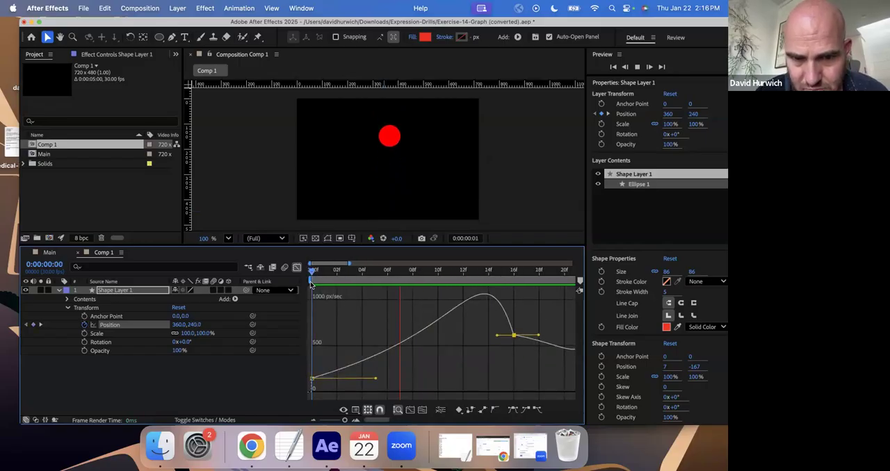
key(space)
- Raise the outgoing speed at 0:00:00:16 and the incoming and outgoing speeds at 0:00:00:23 to deepen the curve between bounces
drag(375, 273, 394, 303)
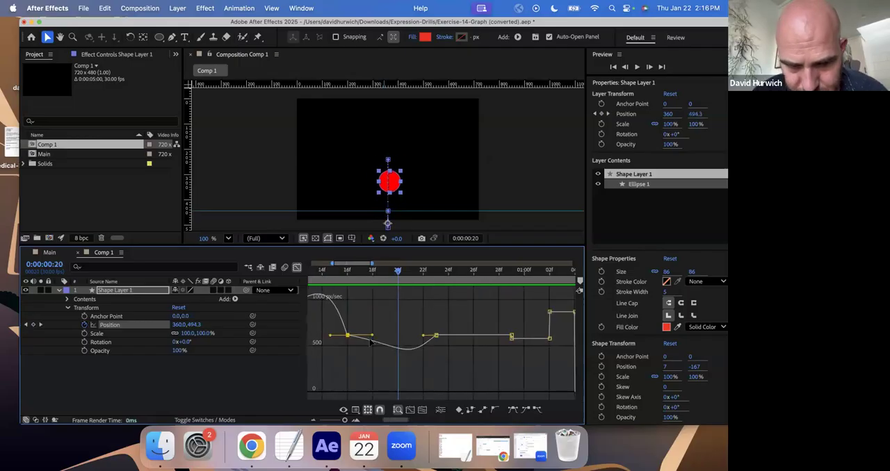
drag(374, 337, 373, 311)
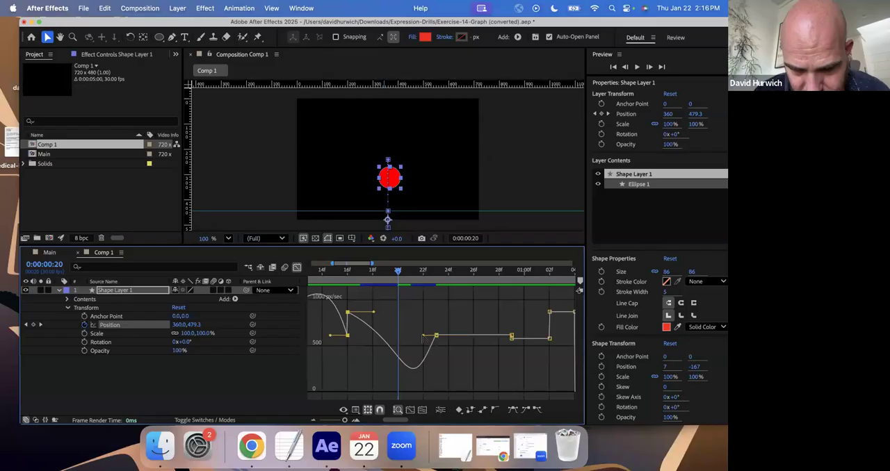
drag(422, 335, 464, 298)
click(439, 277)
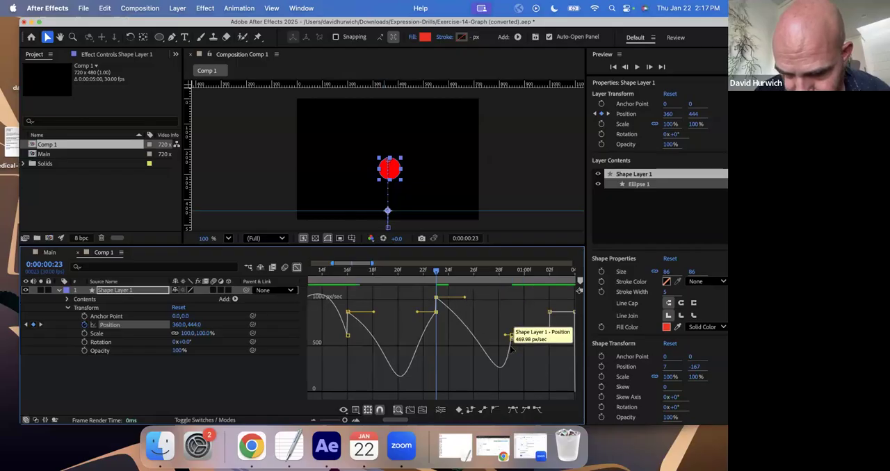
- Set the 0:00:00:29 keyframe's speed to about 500 px/sec with a longer outgoing influence, and level the outgoing speed at 0:00:00:23 with its incoming speed
click(511, 339)
click(514, 410)
drag(513, 393, 513, 344)
drag(513, 391, 512, 345)
drag(438, 297, 437, 312)
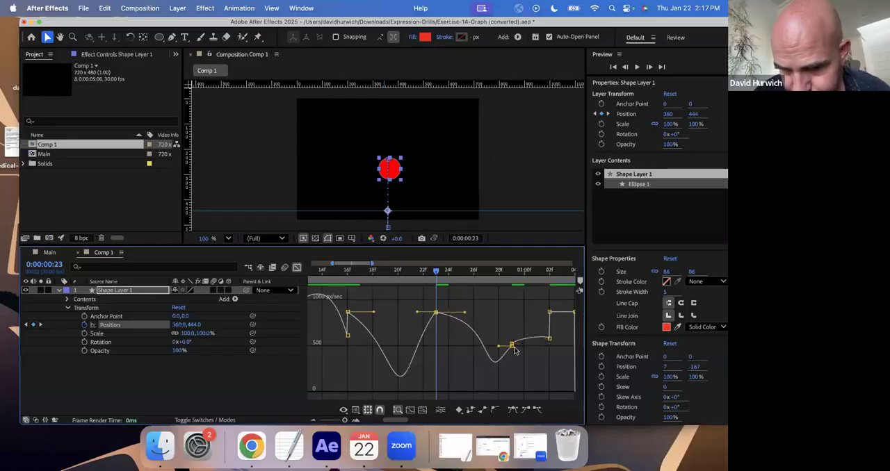
mouse_move(511, 347)
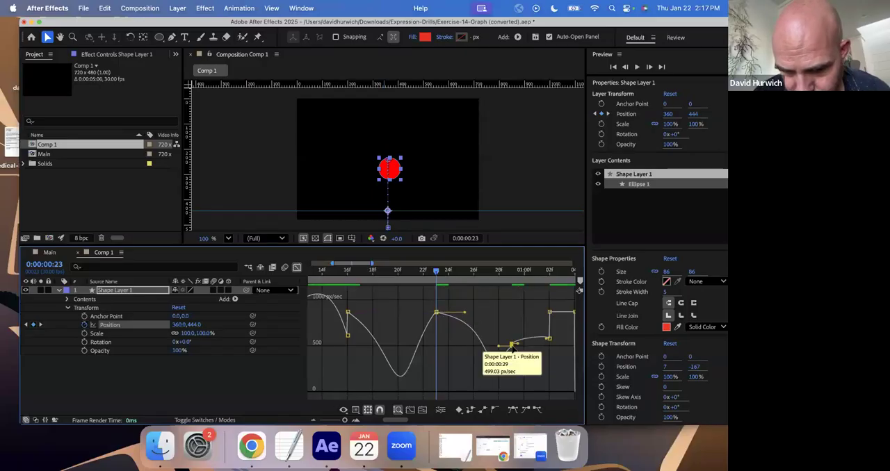
drag(518, 344, 533, 344)
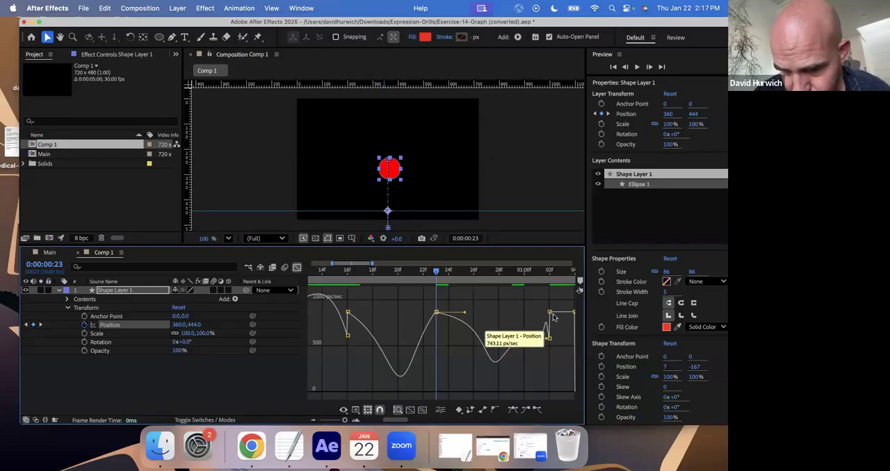
- Reshape the speed curve between the 0:00:01:02 and 0:00:01:04 keyframes so it starts fast and curves down at the end
click(551, 315)
scroll(550, 339, right, 5)
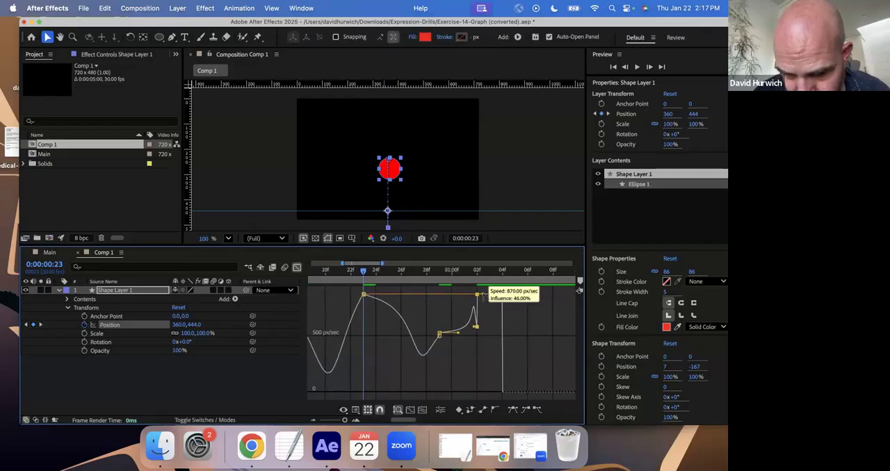
mouse_move(485, 307)
mouse_down()
mouse_move(484, 296)
mouse_move(499, 327)
mouse_move(499, 299)
mouse_move(485, 297)
mouse_up()
click(502, 295)
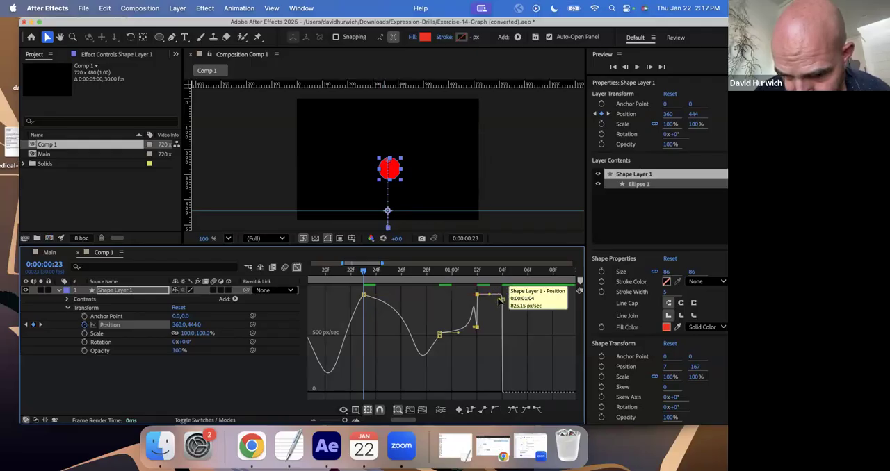
drag(499, 300, 490, 294)
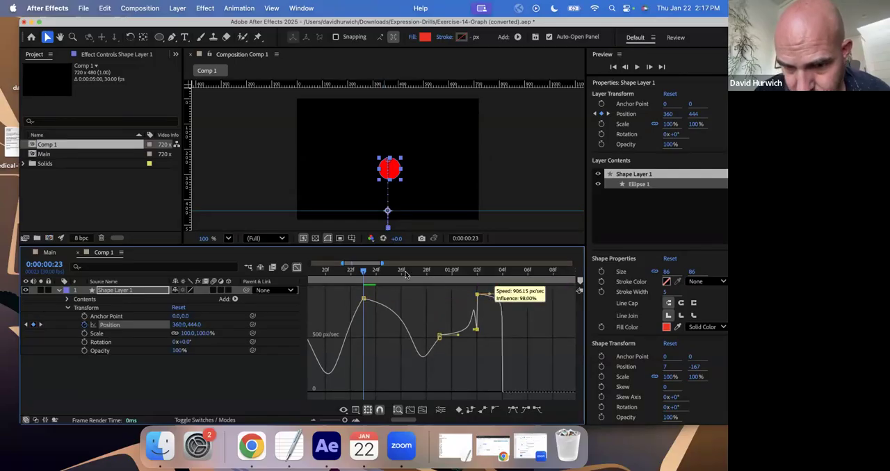
- Play the composition from the first frame to review the bounce with the reshaped speed graph
key(space)
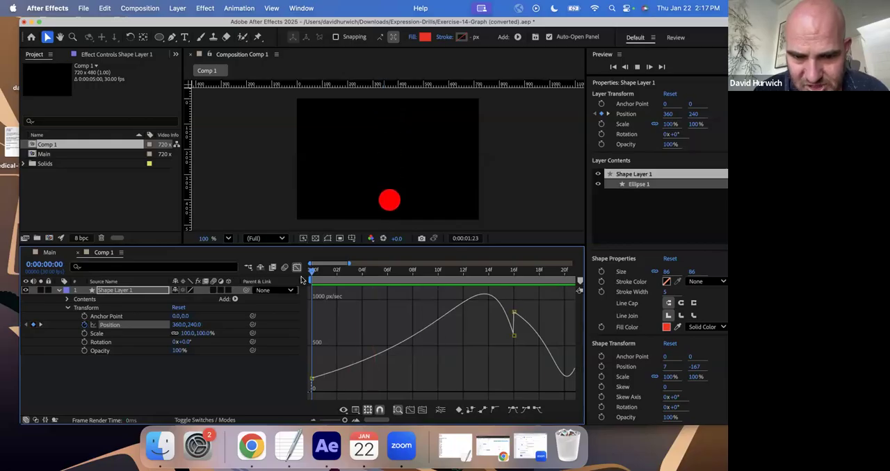
key(space)
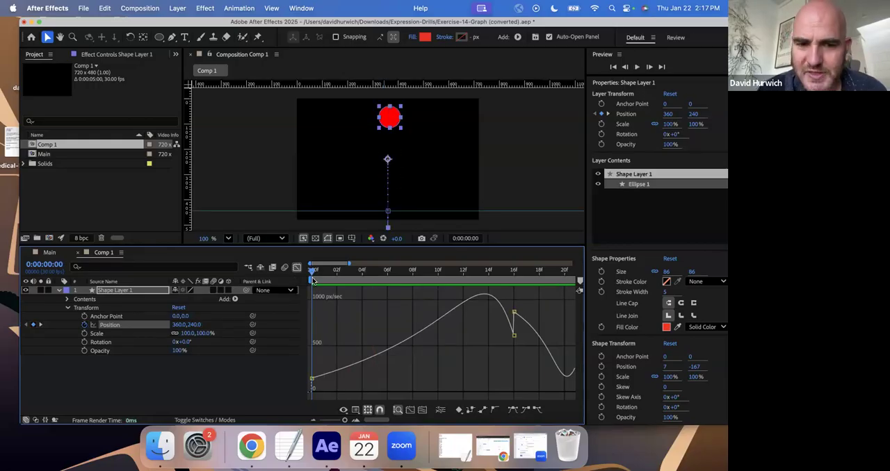
key(space)
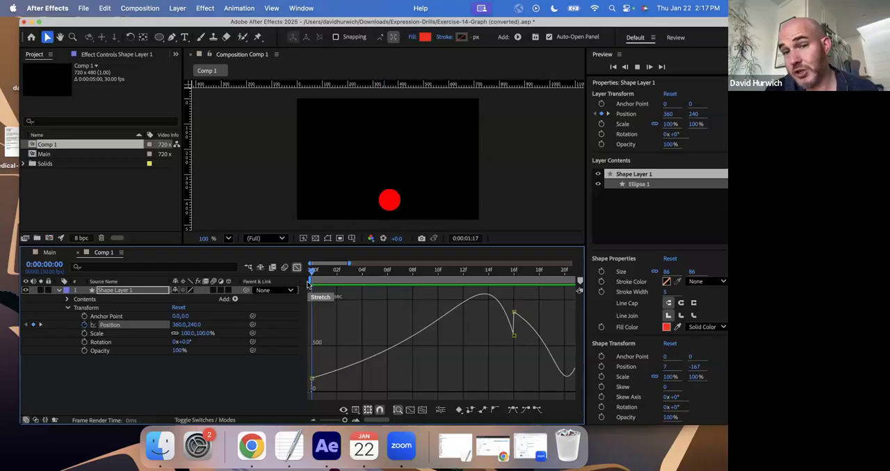